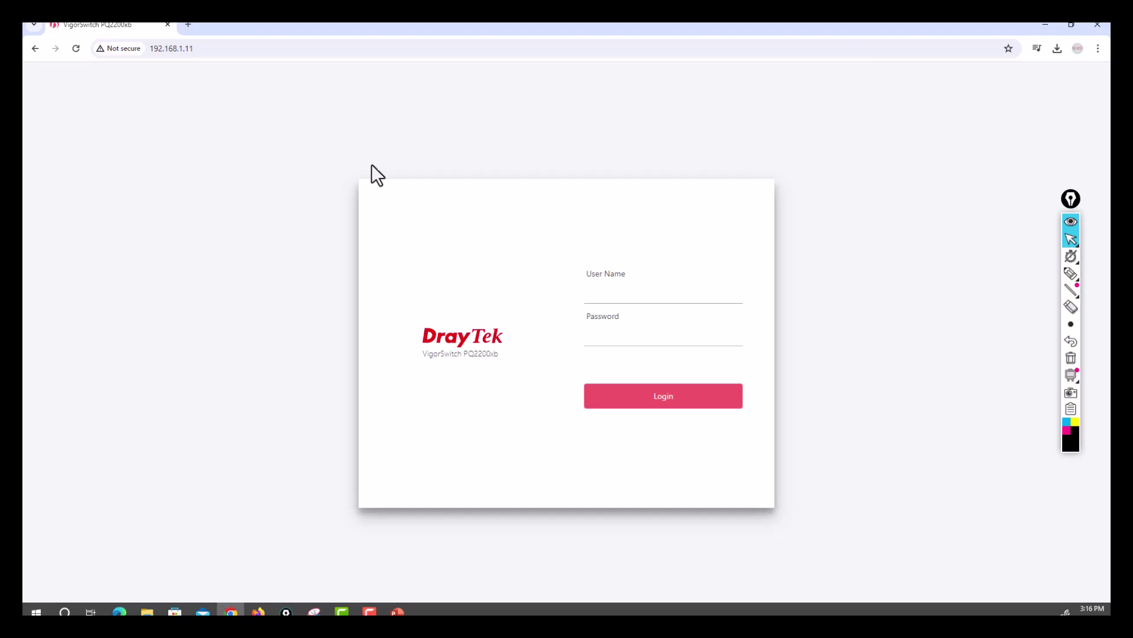
Point out the switch's address with an on-screen arrow, then clear the drawing
click(1070, 274)
mouse_move(191, 131)
mouse_down()
mouse_move(180, 69)
mouse_move(191, 69)
mouse_up()
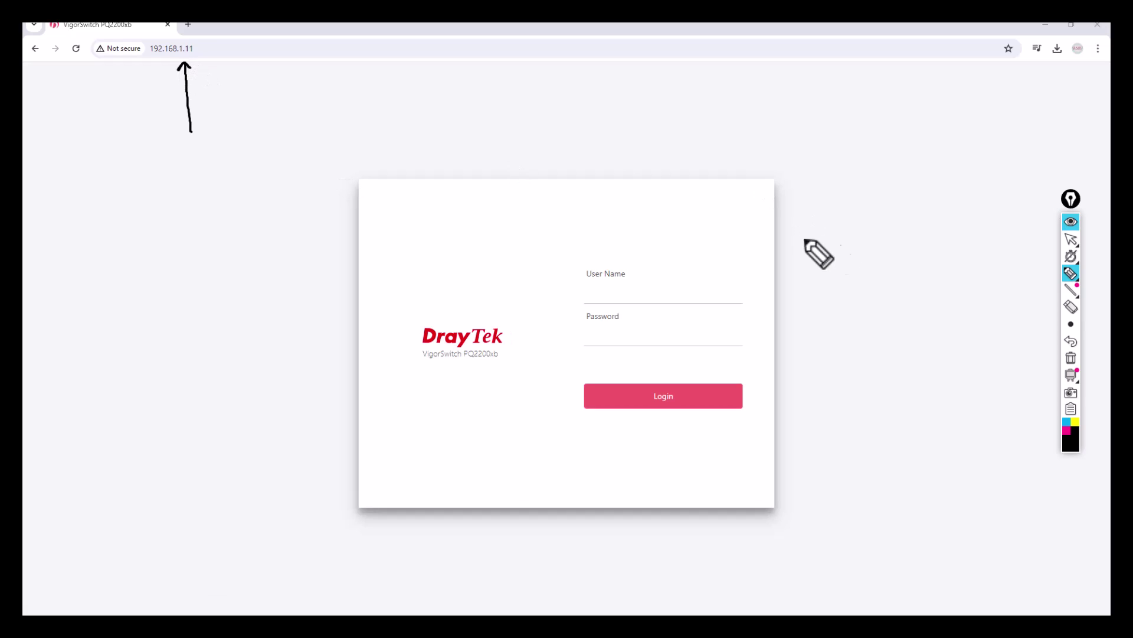
click(1069, 358)
click(1070, 239)
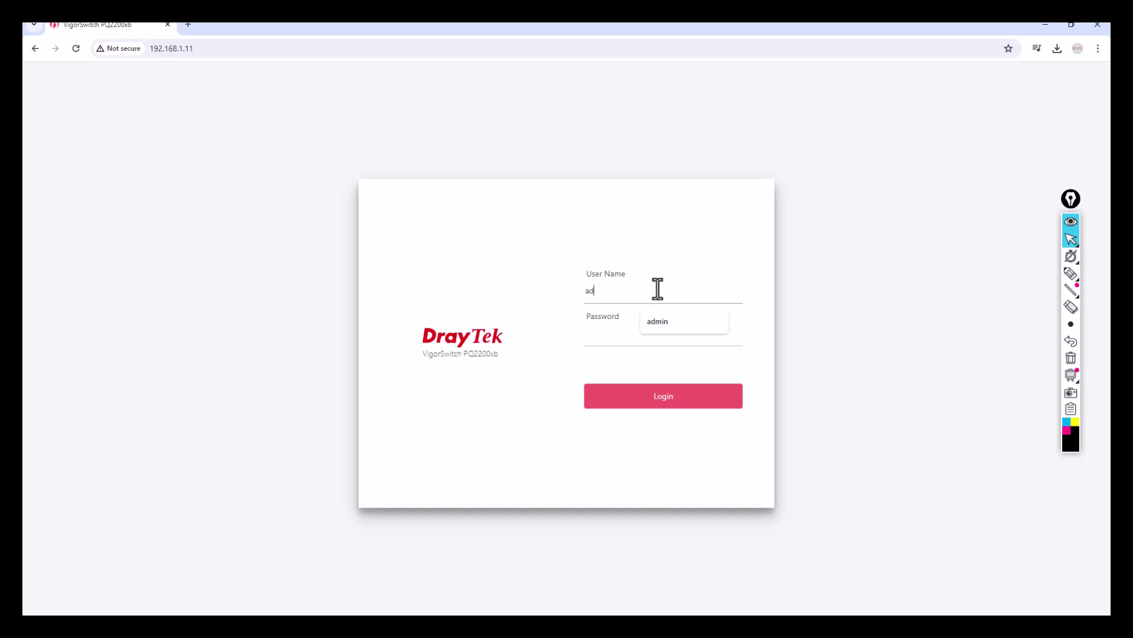
Enter the administrator password and log in to the switch
key(Tab)
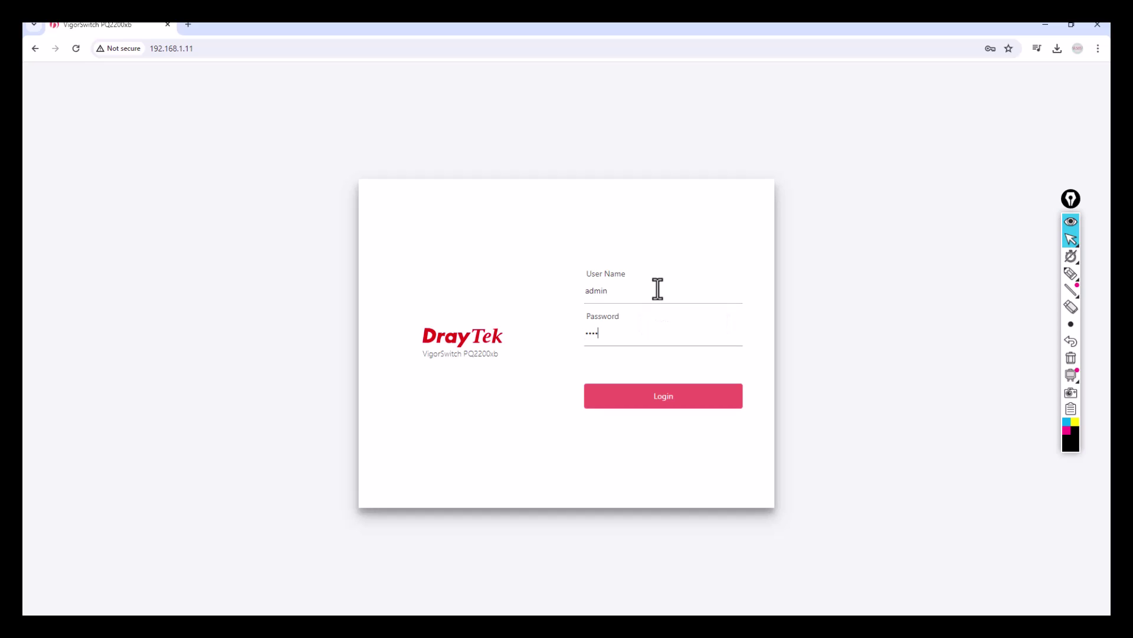
text(admin)
click(632, 395)
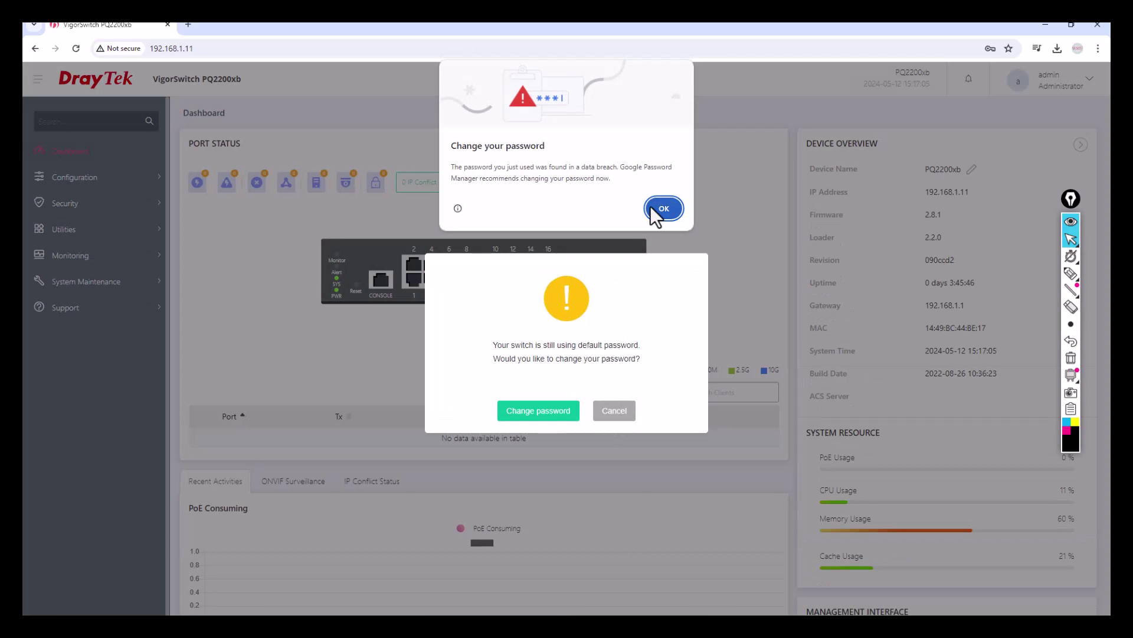
Dismiss the breach alert and default-password prompt, then open System Maintenance > General
click(651, 206)
click(622, 413)
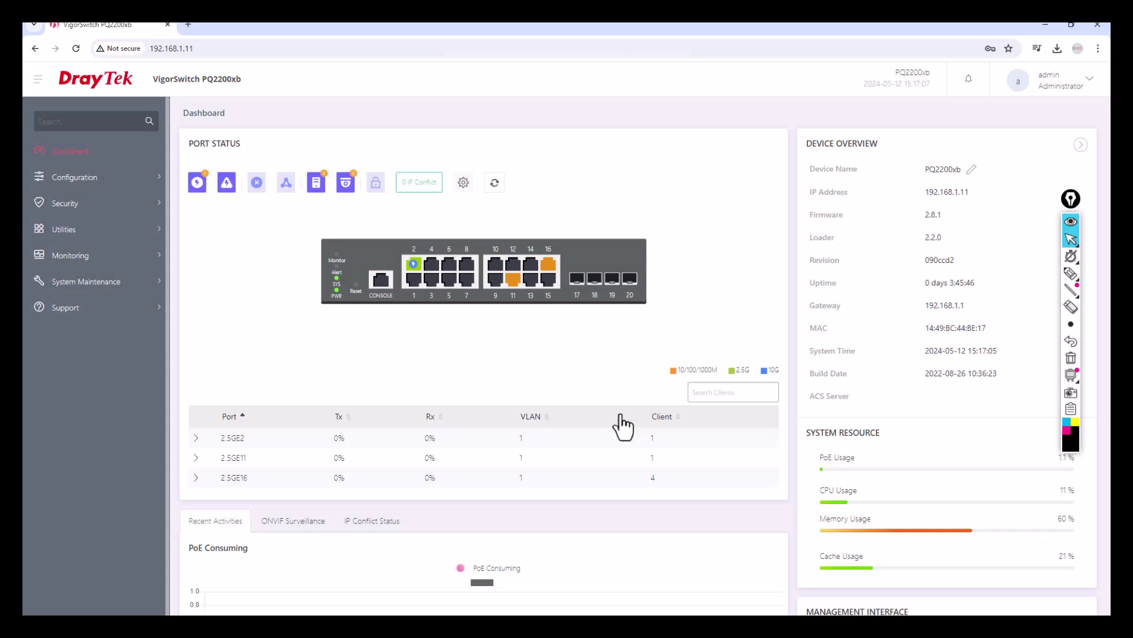
click(148, 290)
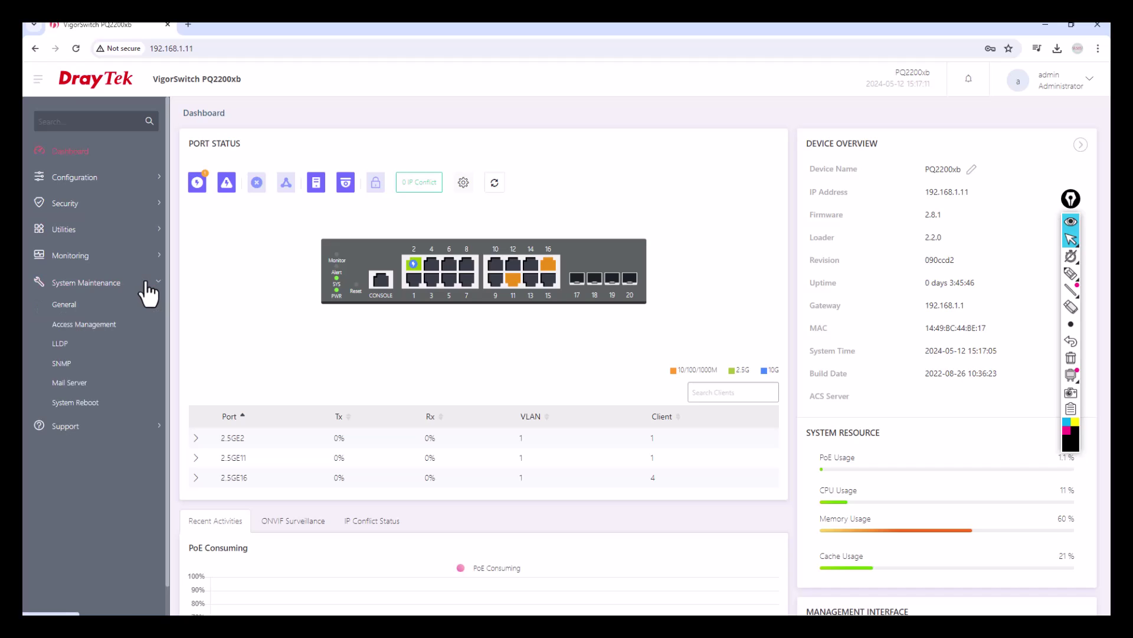
click(119, 305)
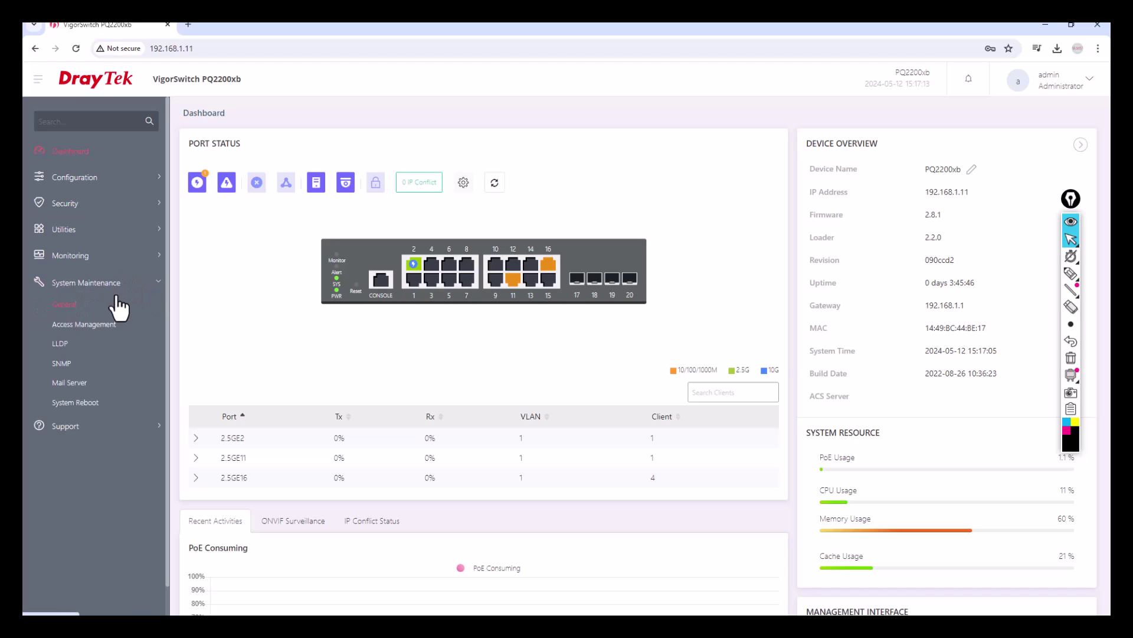
click(64, 307)
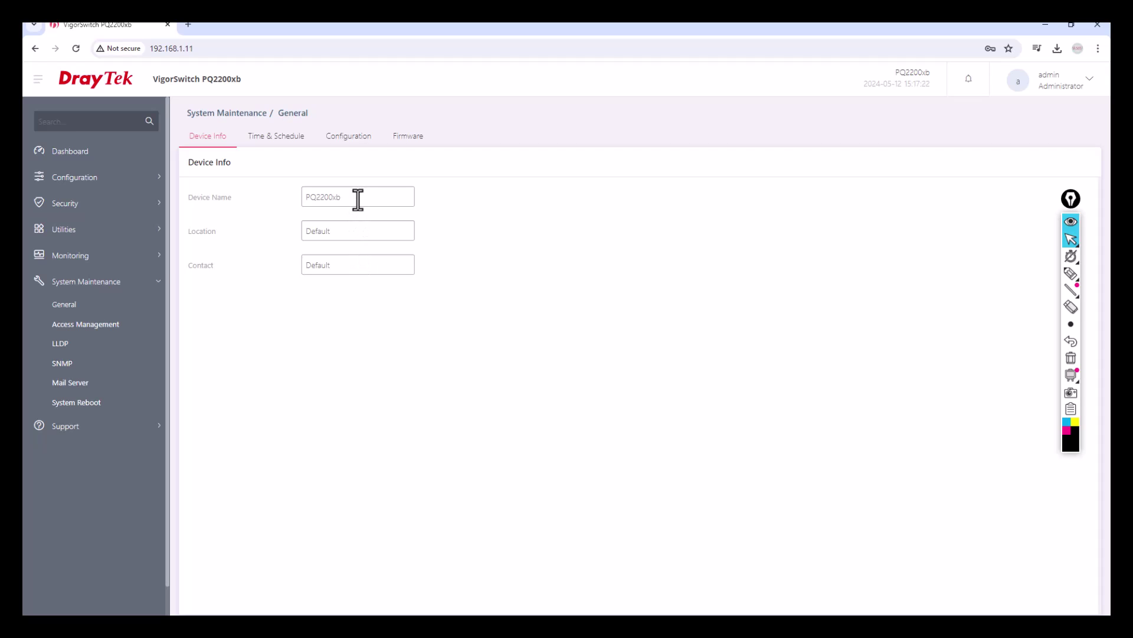
Review the Time & Schedule, Configuration and Firmware tabs, then go to Access Management
drag(358, 199, 299, 201)
click(258, 143)
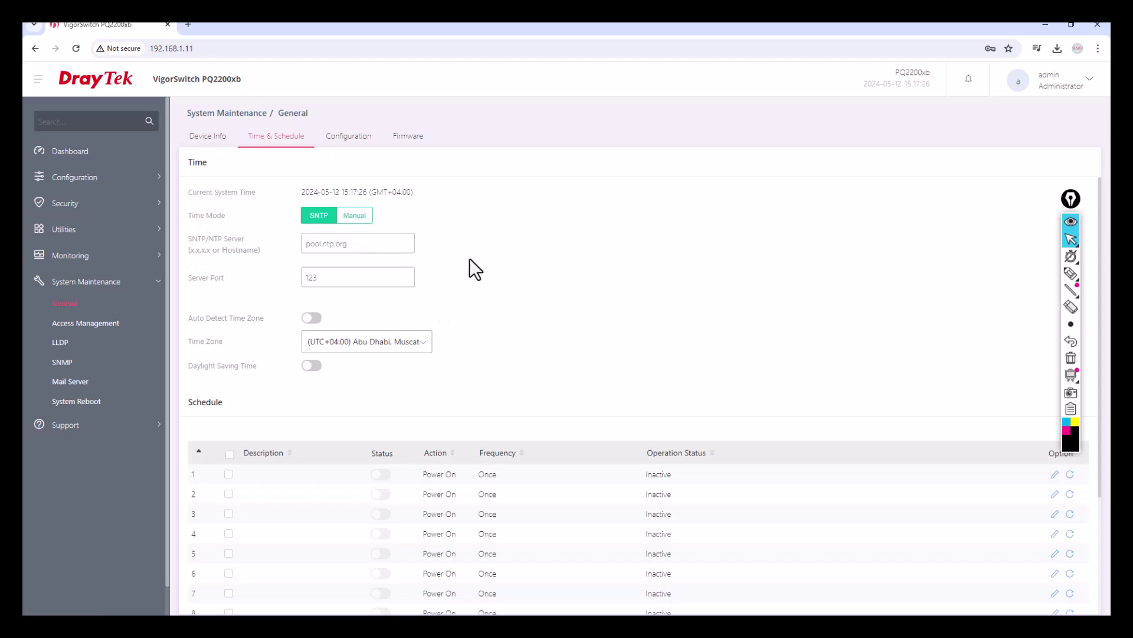
click(364, 144)
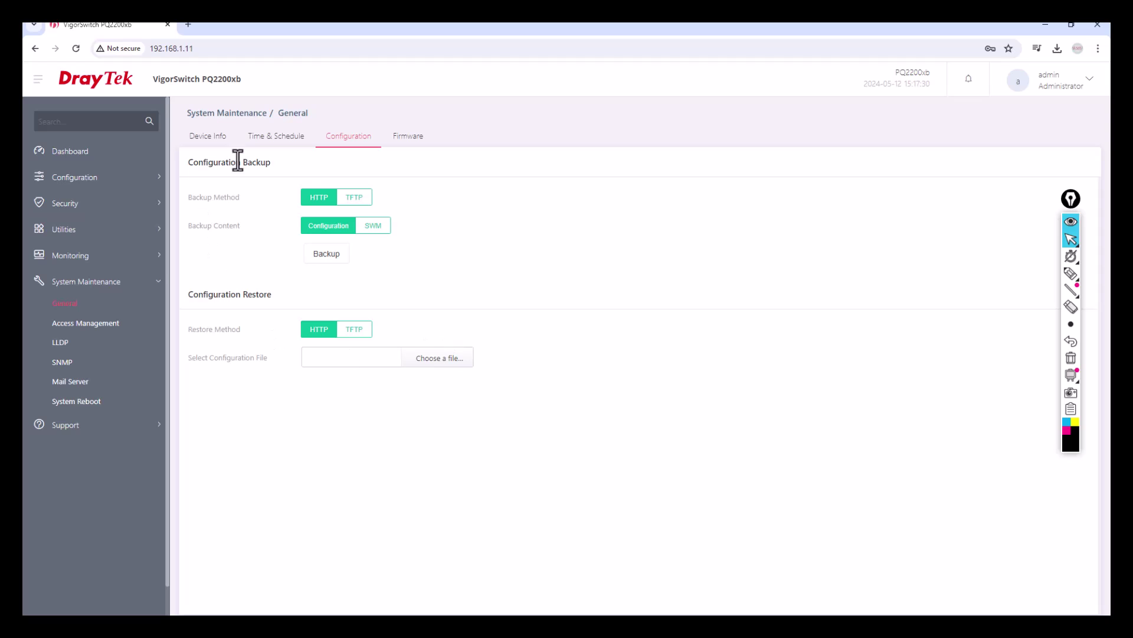
click(404, 140)
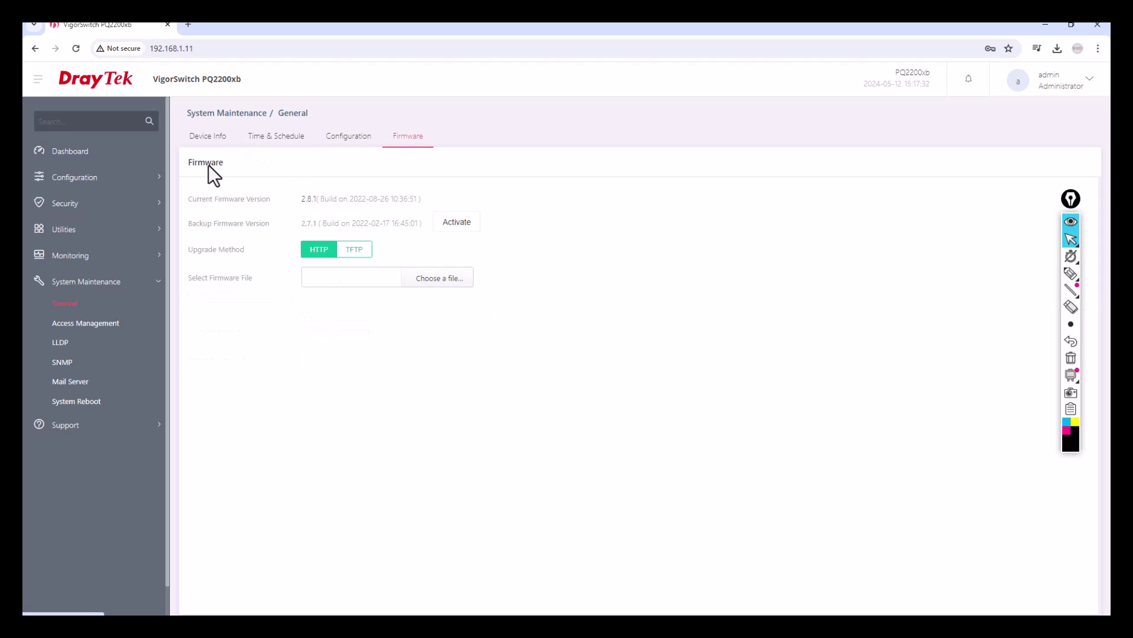
click(89, 326)
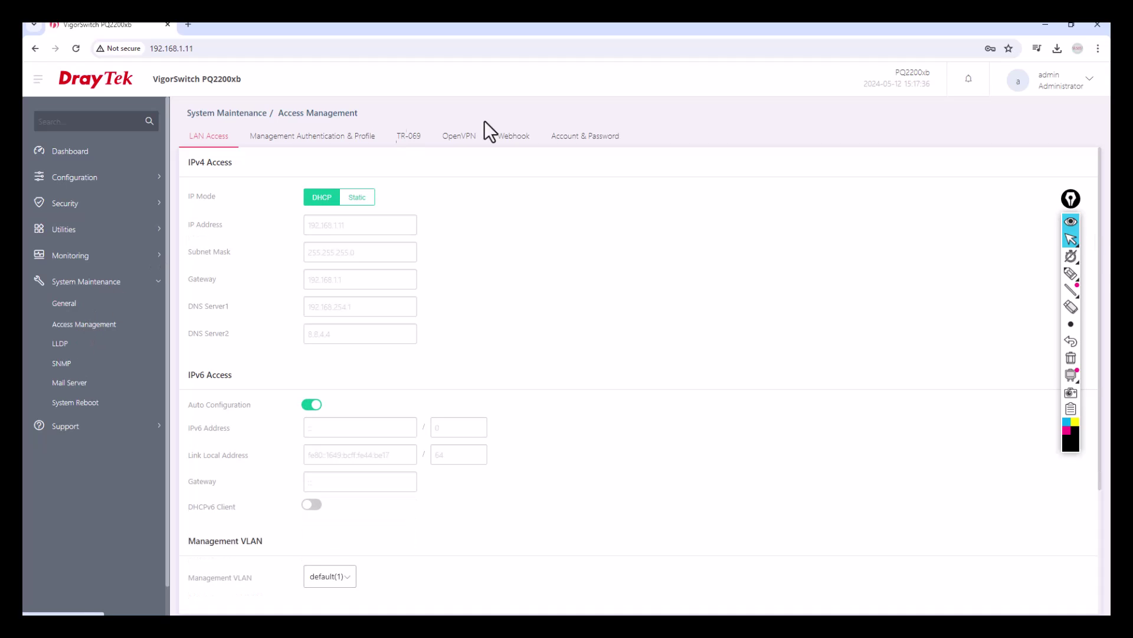
click(1070, 275)
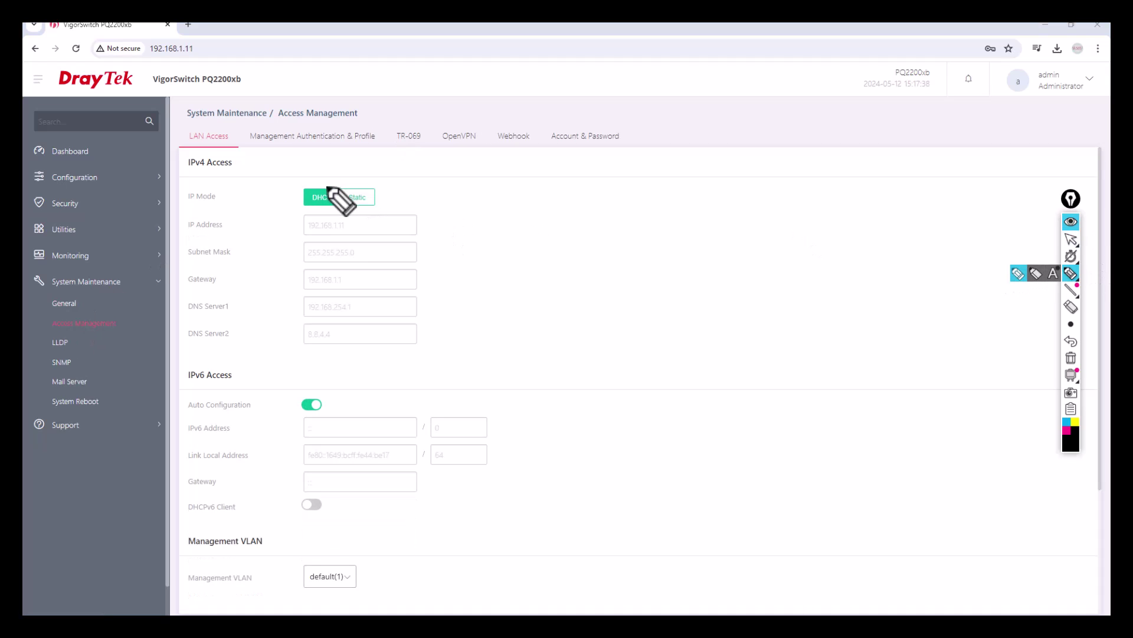
drag(318, 178, 335, 172)
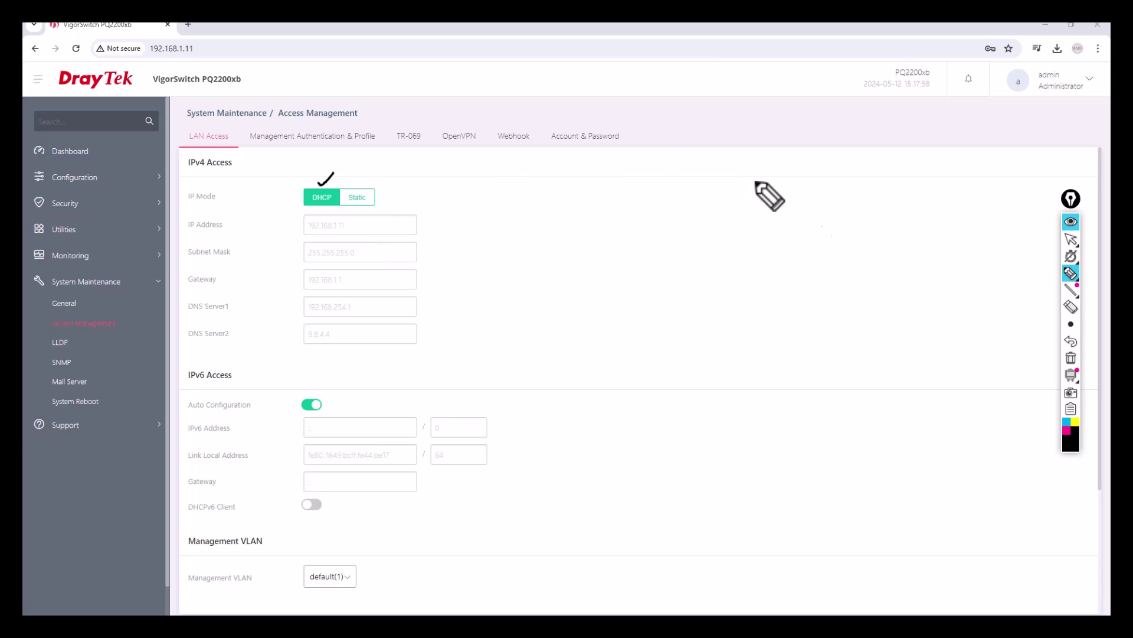
click(1070, 358)
click(1072, 240)
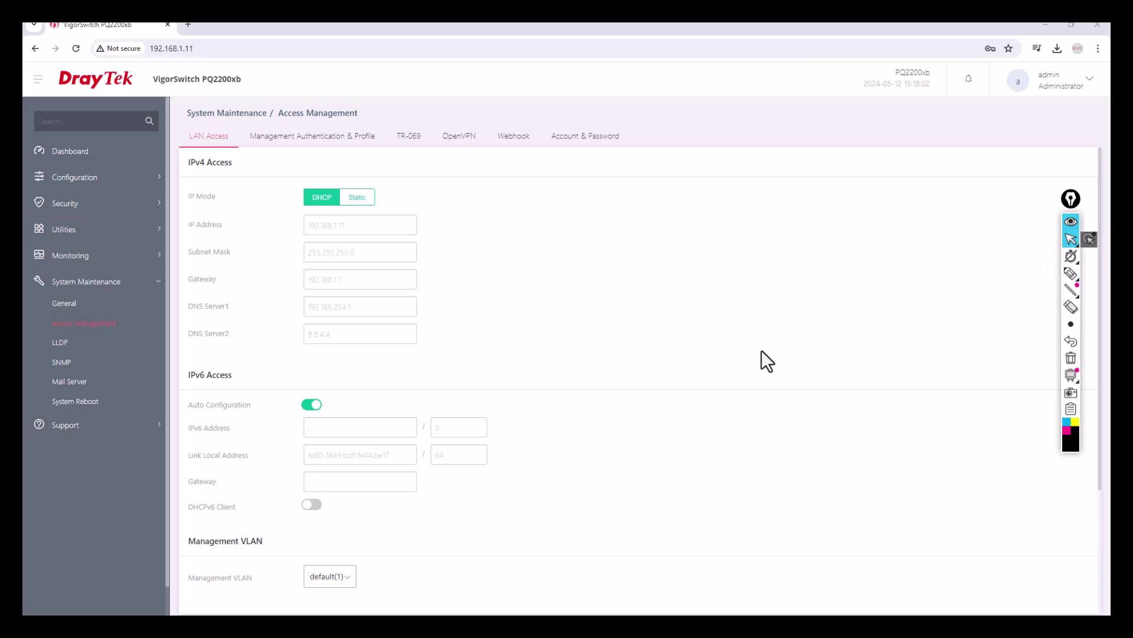
click(1069, 273)
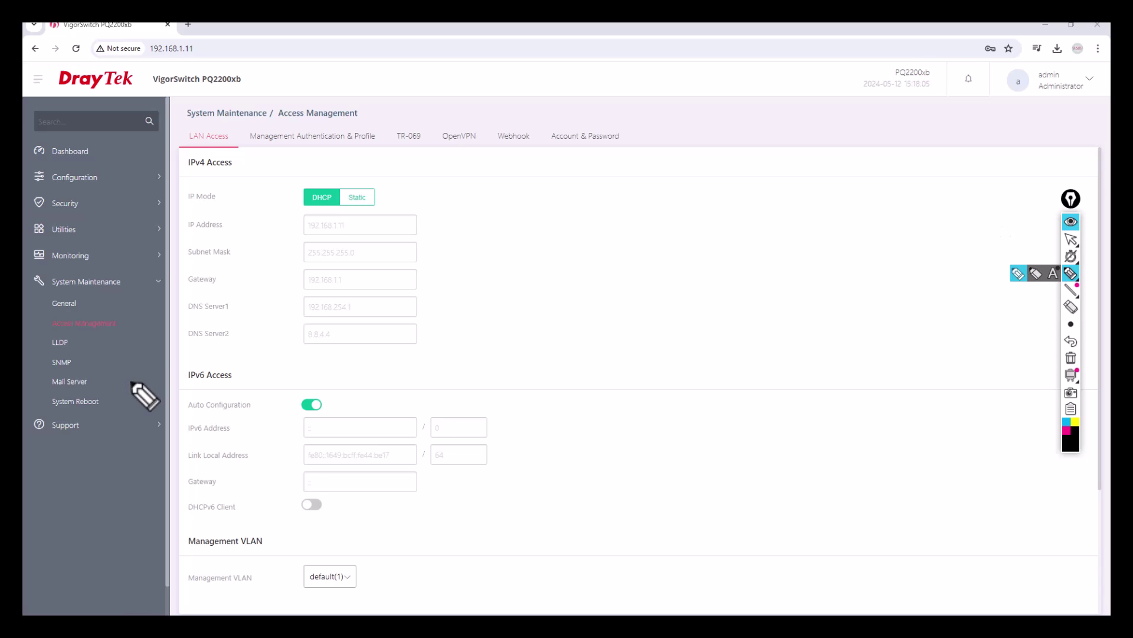
mouse_move(524, 263)
mouse_down()
mouse_move(520, 250)
mouse_move(527, 263)
mouse_up()
mouse_move(534, 250)
mouse_down()
mouse_move(544, 257)
mouse_move(635, 222)
mouse_up()
click(549, 251)
click(588, 239)
click(597, 234)
drag(631, 216, 631, 228)
mouse_move(506, 288)
mouse_down()
mouse_move(645, 233)
mouse_move(623, 207)
mouse_move(503, 249)
mouse_move(505, 287)
mouse_up()
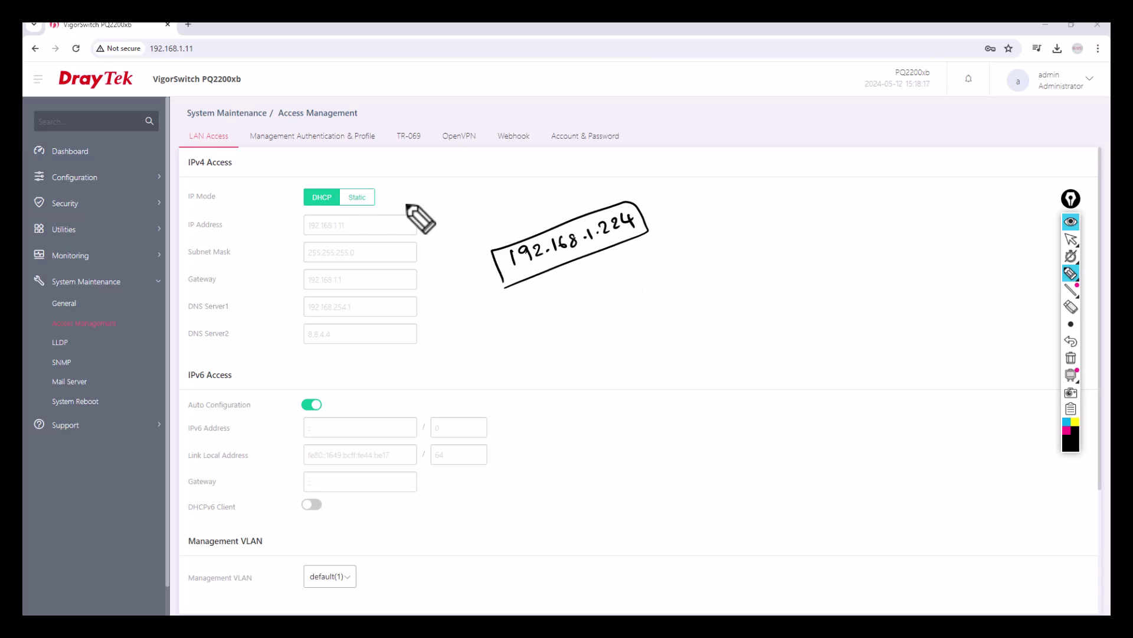
drag(315, 177, 328, 170)
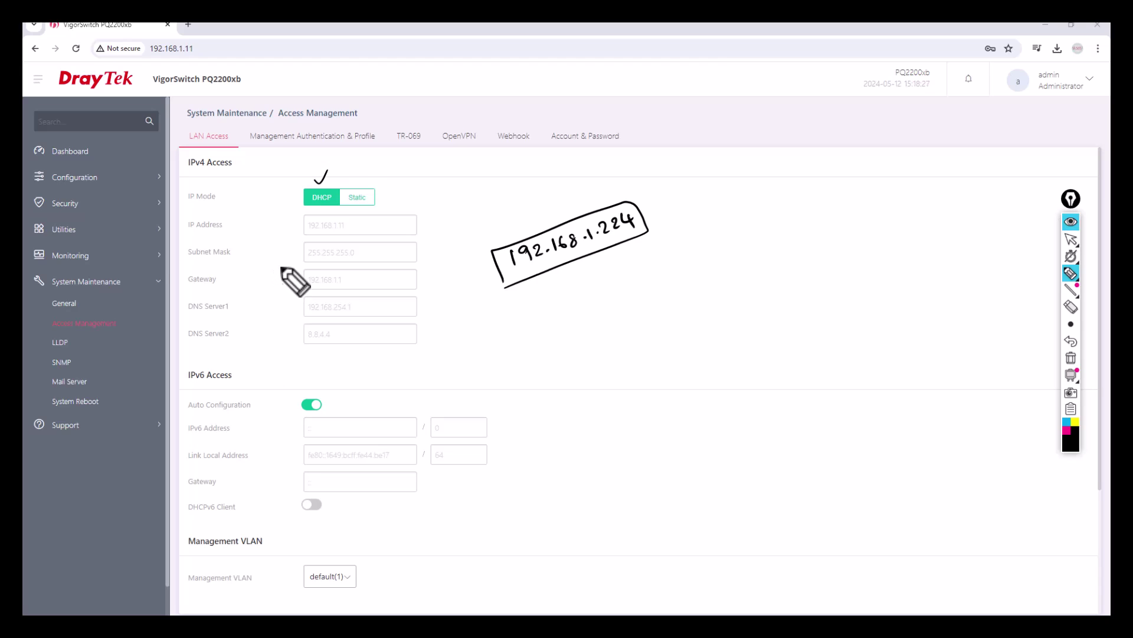
mouse_move(322, 183)
mouse_down()
mouse_move(303, 183)
mouse_move(373, 157)
mouse_up()
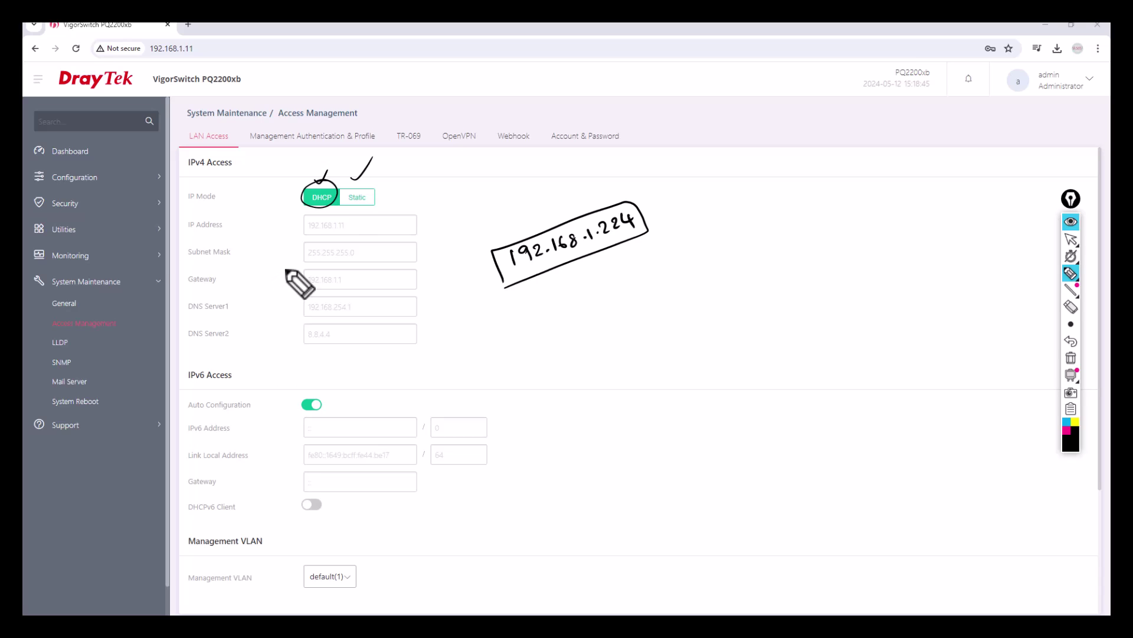
mouse_move(377, 198)
mouse_down()
mouse_move(341, 201)
mouse_move(376, 197)
mouse_move(403, 174)
mouse_up()
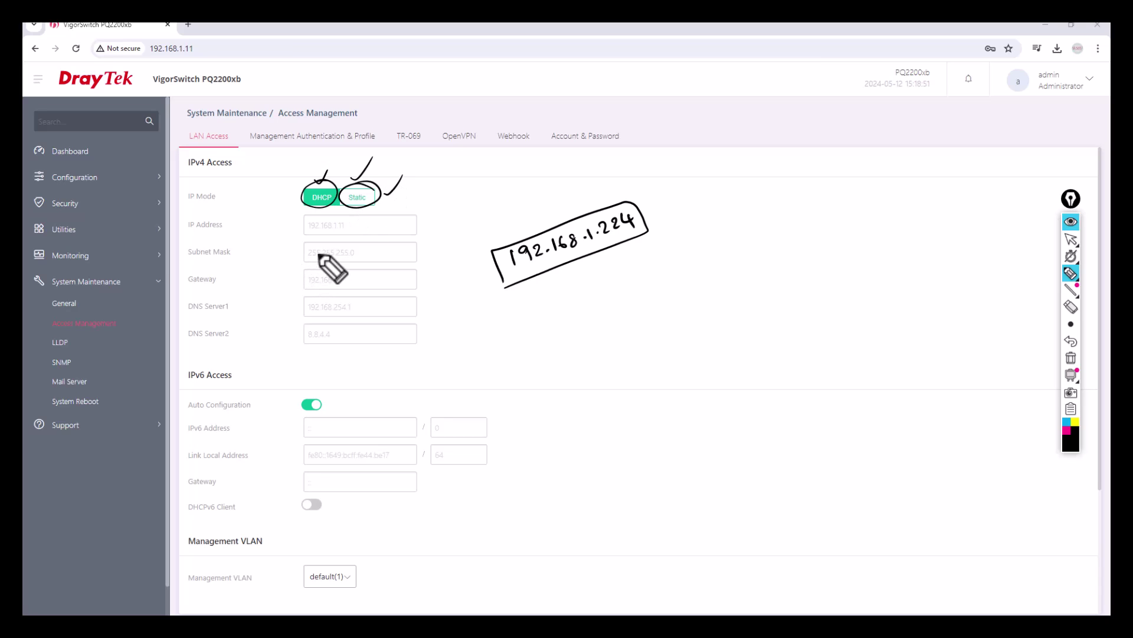
drag(295, 181, 308, 171)
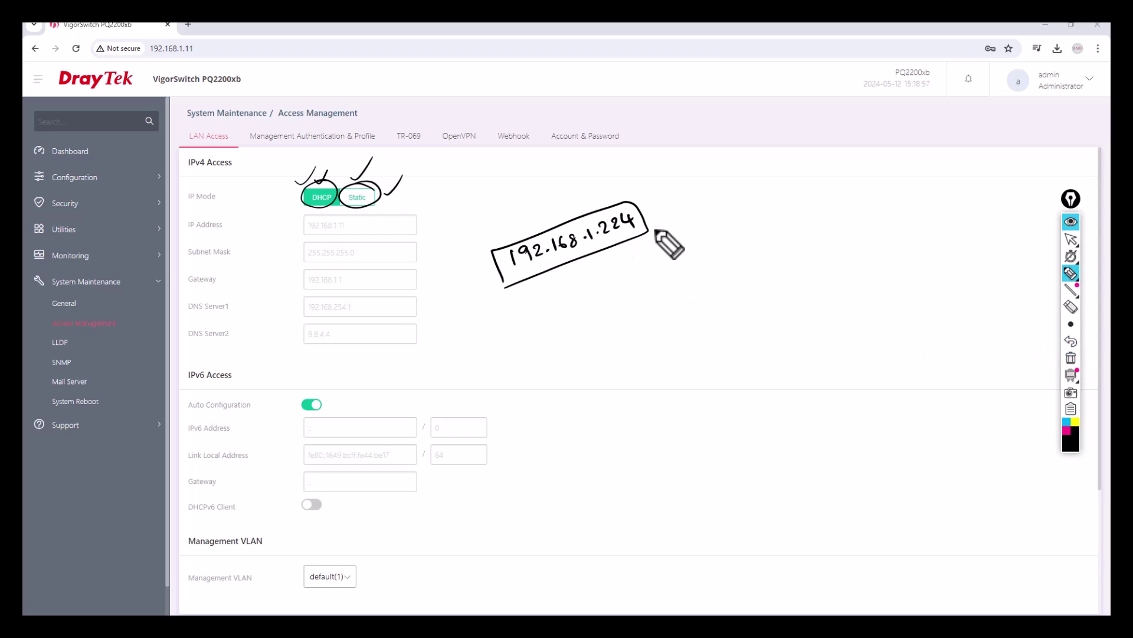
drag(611, 273, 721, 242)
mouse_move(598, 294)
mouse_down()
mouse_move(679, 234)
mouse_move(732, 242)
mouse_move(610, 291)
mouse_up()
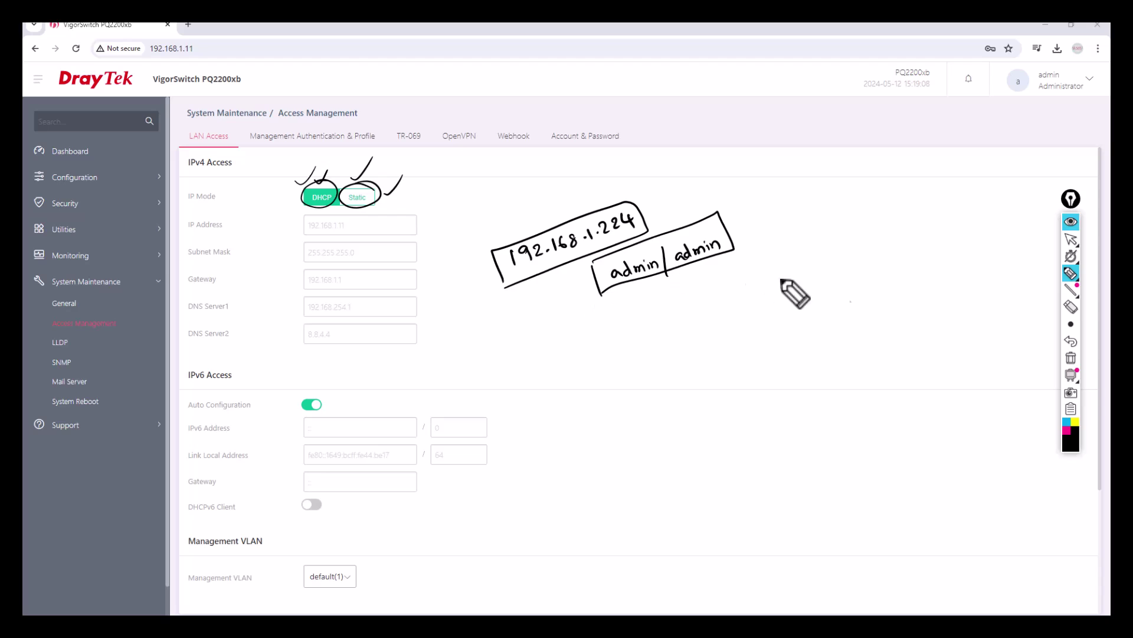
click(1071, 358)
click(1062, 239)
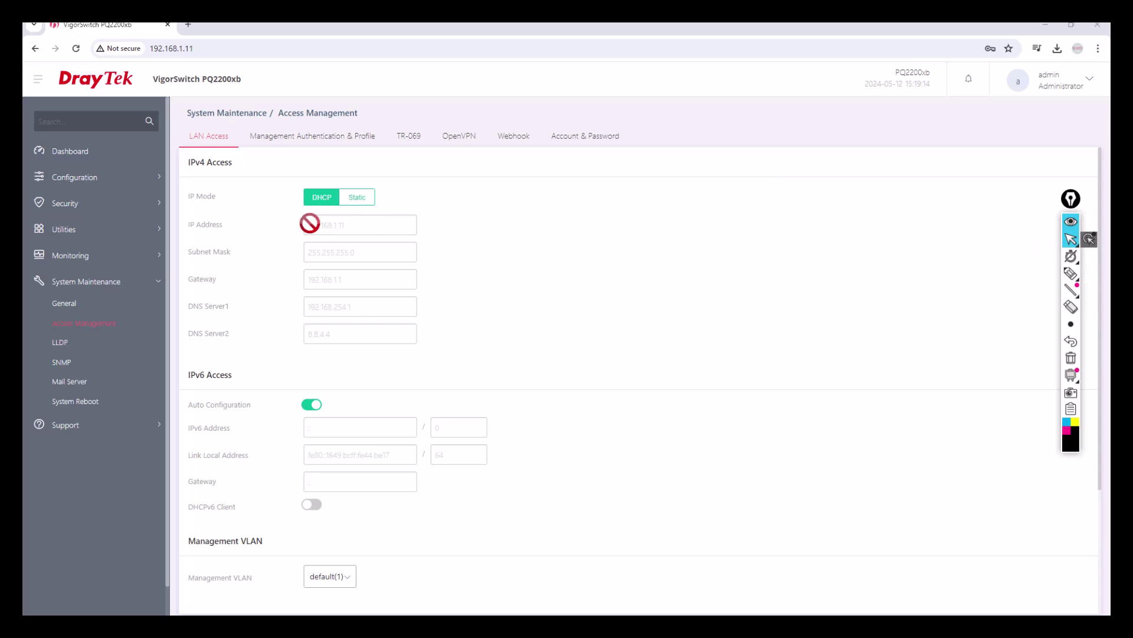
click(151, 179)
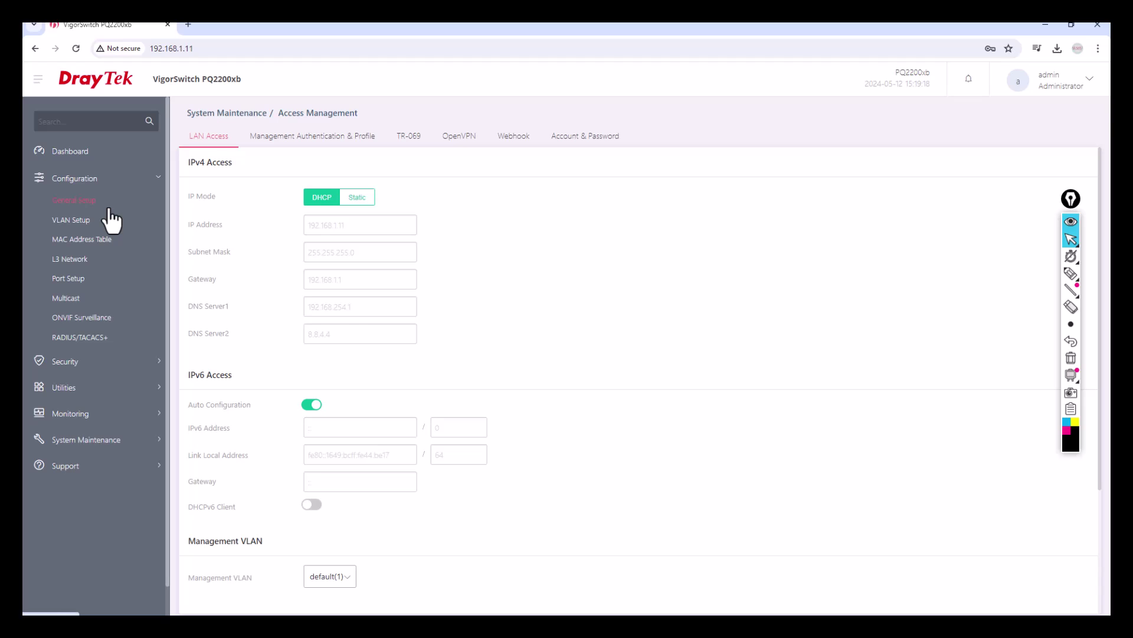
click(88, 223)
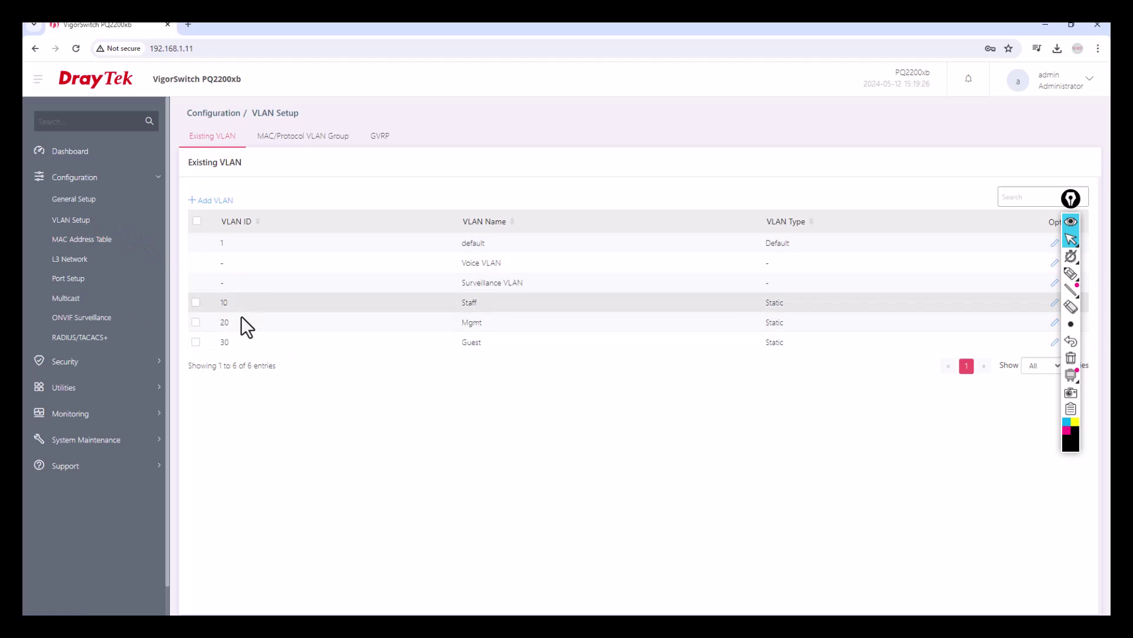
click(1071, 256)
click(1072, 273)
drag(233, 243, 251, 231)
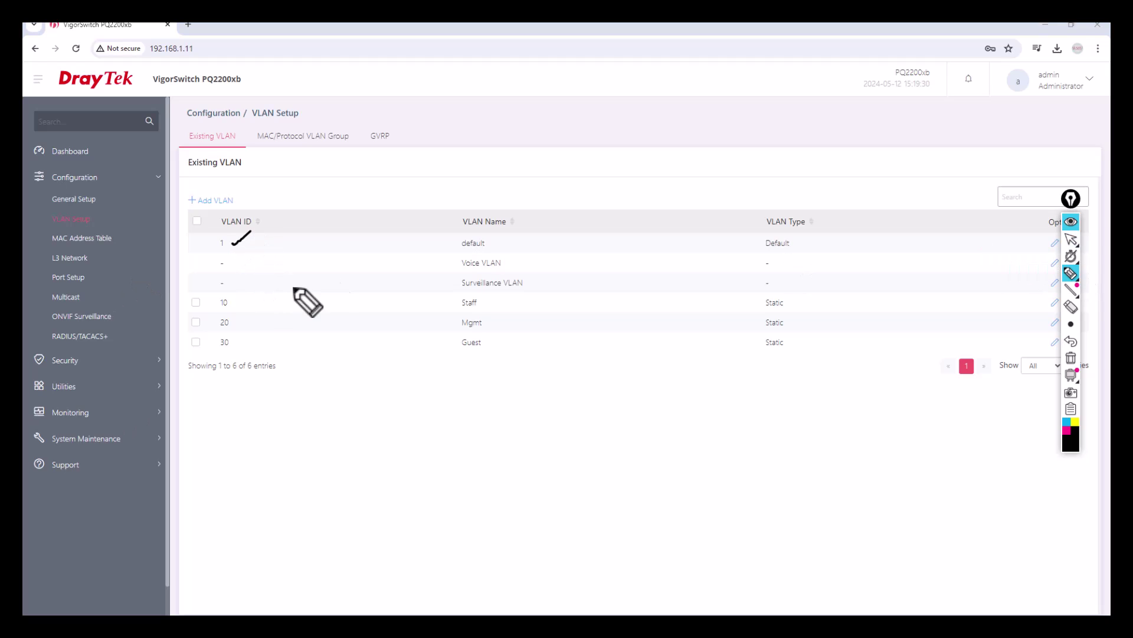
mouse_move(486, 235)
mouse_down()
mouse_move(456, 238)
mouse_move(488, 242)
mouse_up()
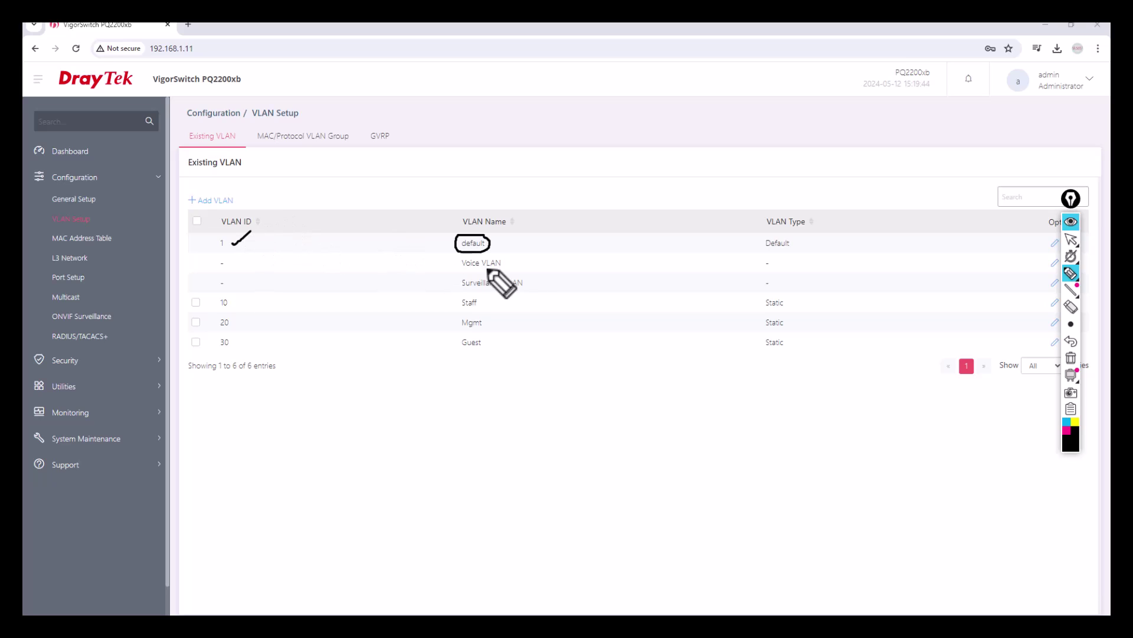
drag(509, 262, 544, 273)
mouse_move(224, 255)
mouse_down()
mouse_move(217, 287)
mouse_move(235, 259)
mouse_move(225, 255)
mouse_up()
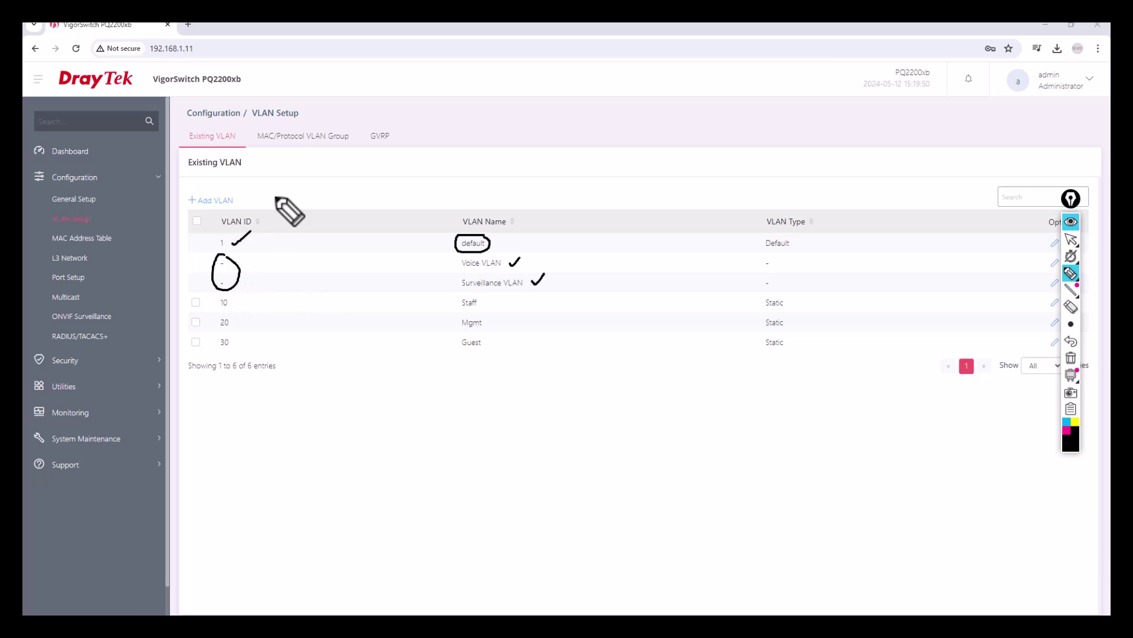
drag(1071, 198, 1092, 218)
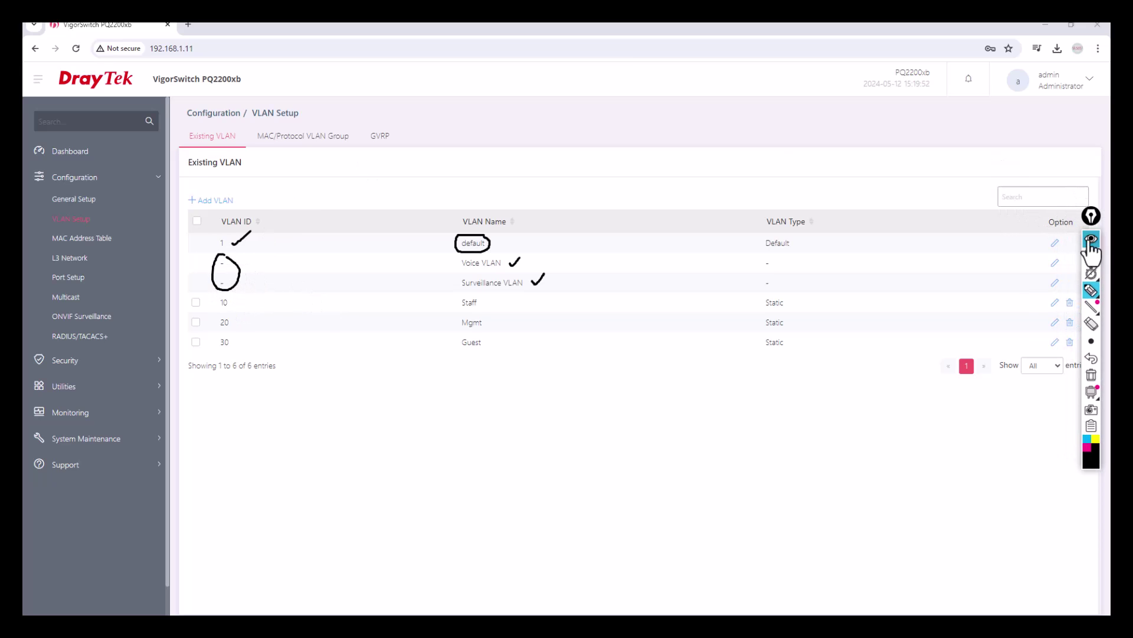
click(1091, 256)
click(1090, 276)
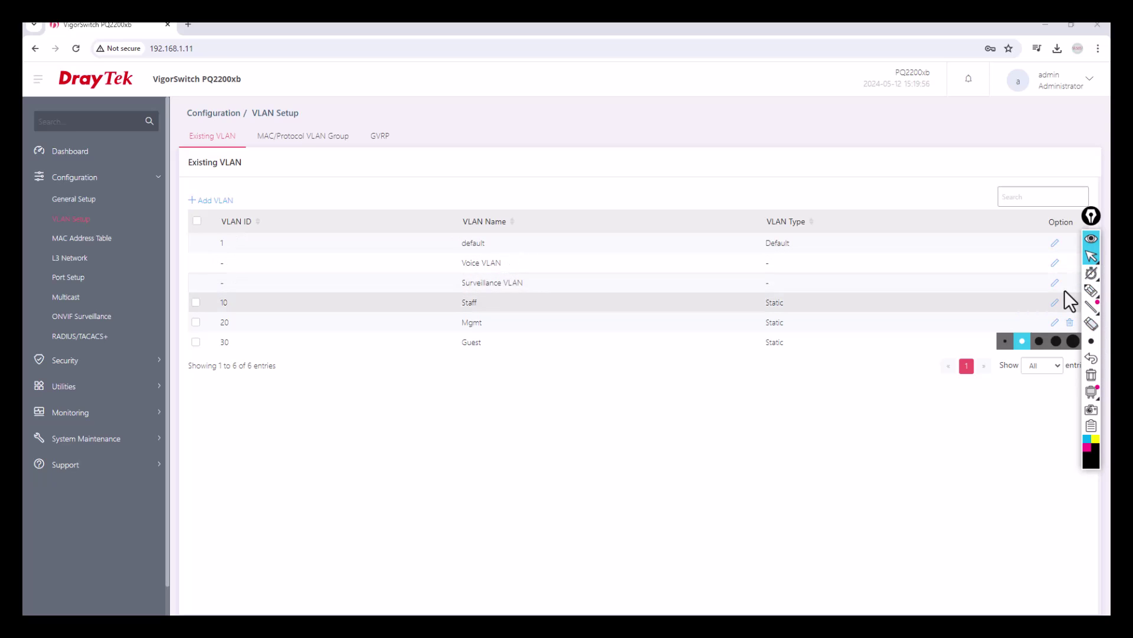
click(1055, 262)
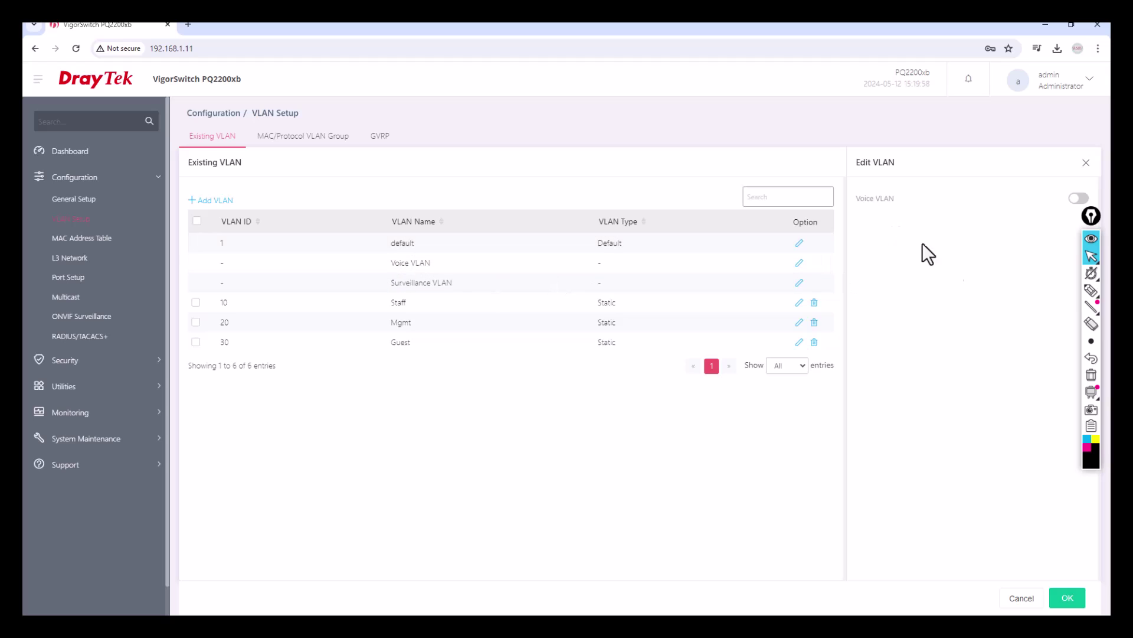
click(1084, 200)
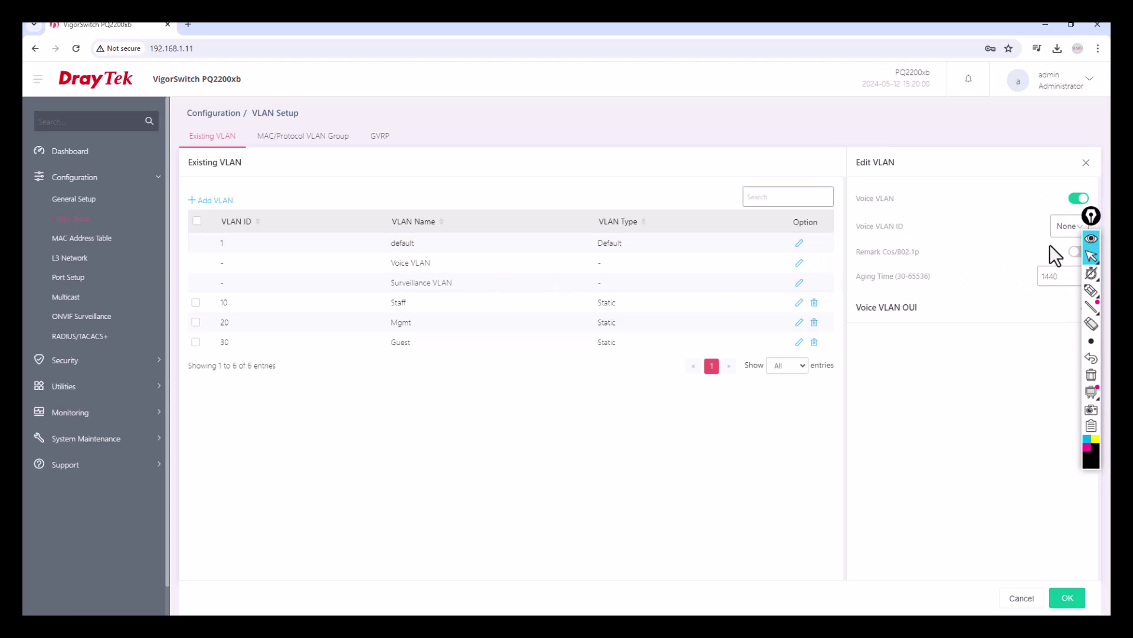
click(1060, 230)
click(1000, 373)
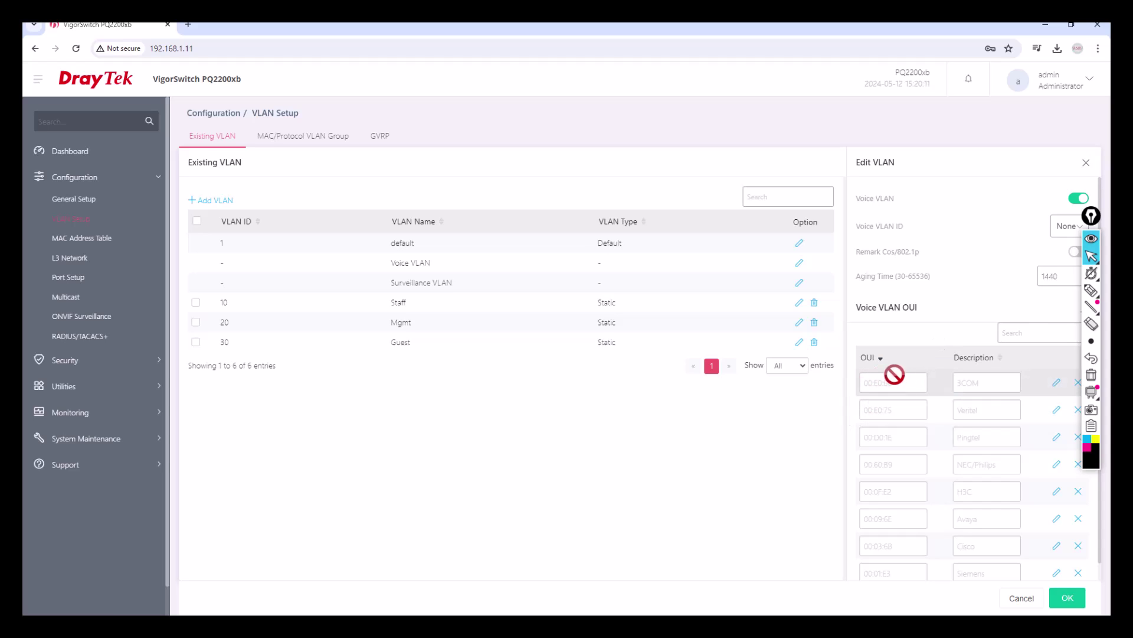
click(1023, 599)
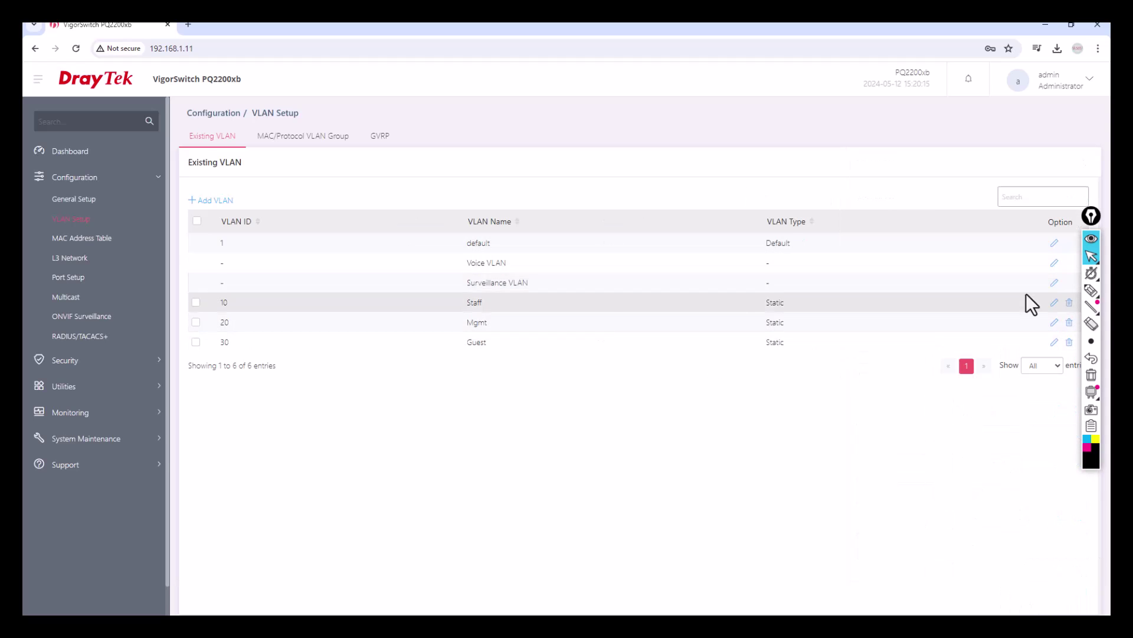
click(1055, 283)
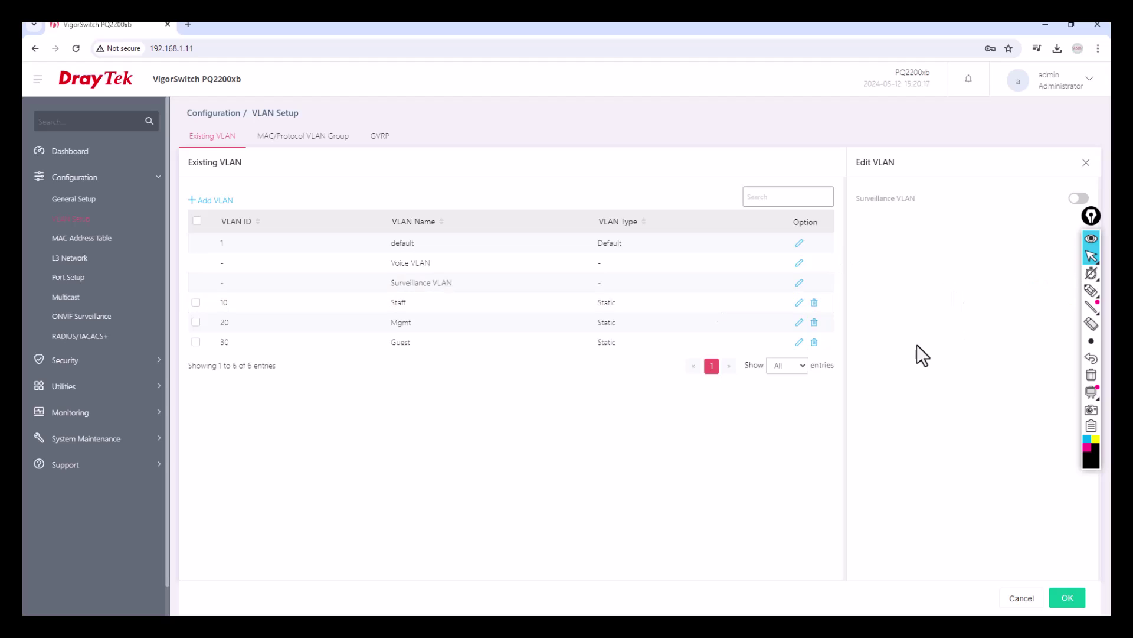
click(1079, 199)
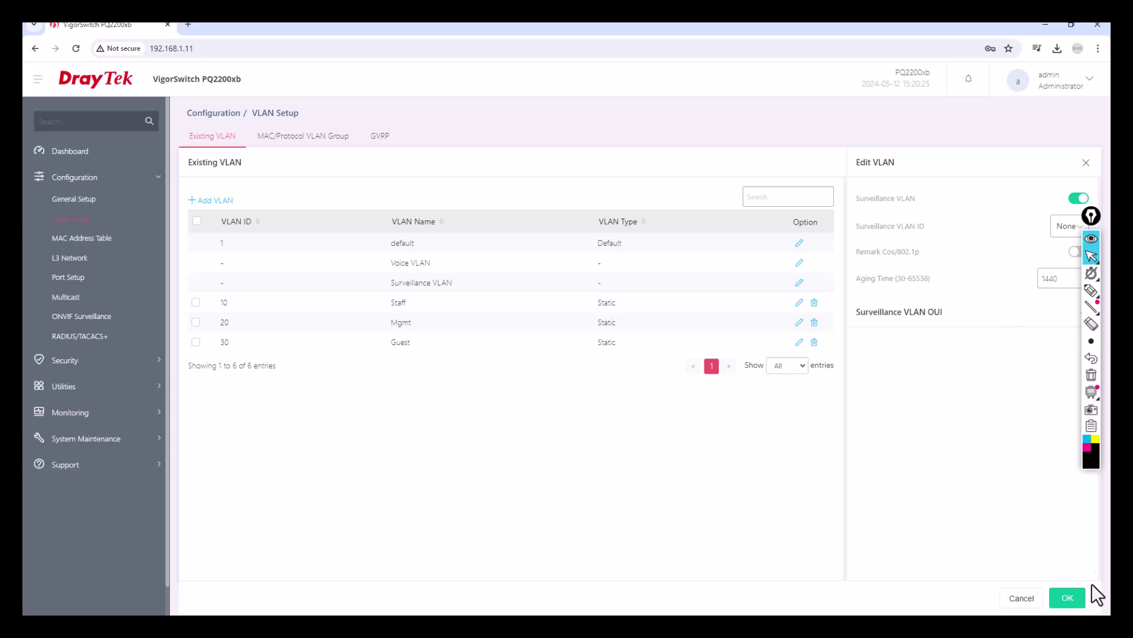
click(1025, 597)
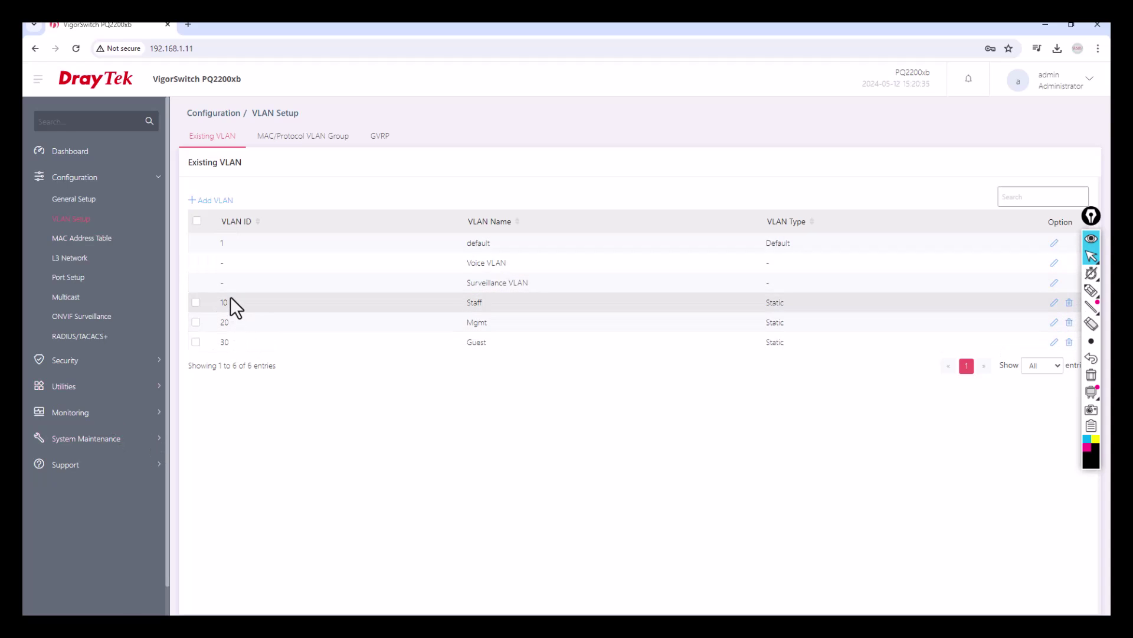
Create VLAN 40 named 'Test', then go to the L3 Network page
click(223, 204)
click(1027, 199)
text(40)
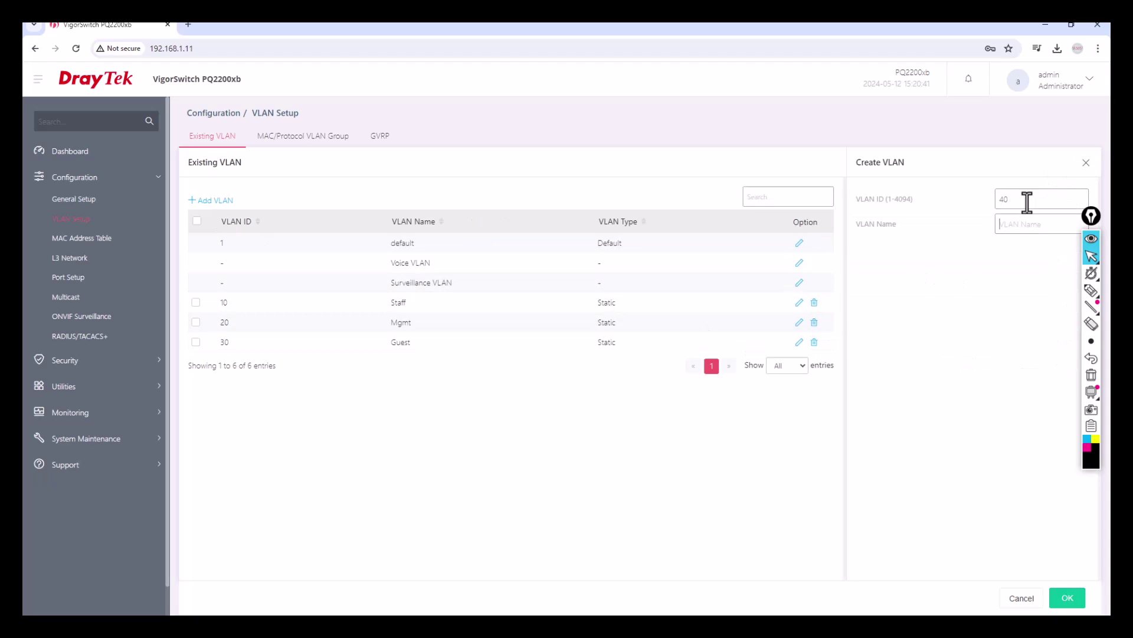
key(Tab)
text(Test)
key(Return)
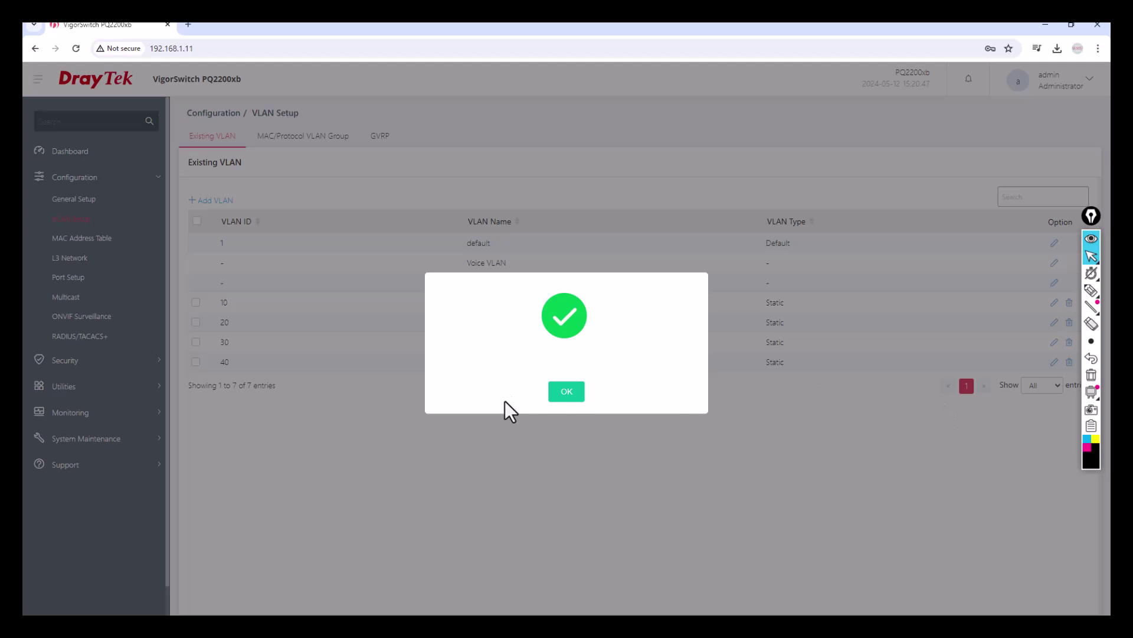
click(568, 393)
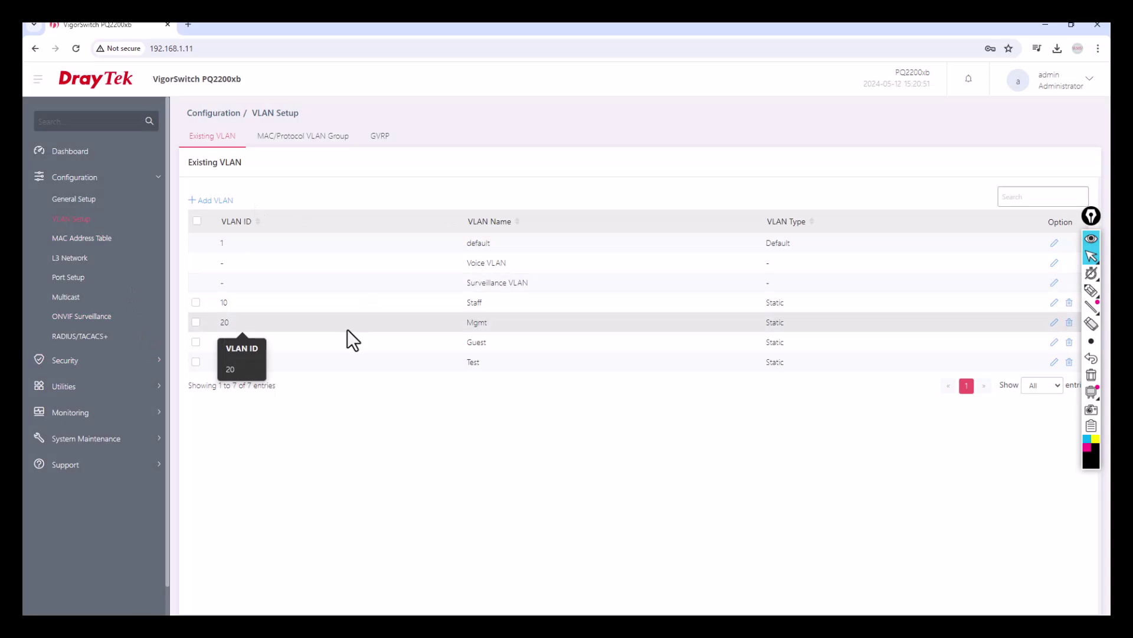
click(81, 262)
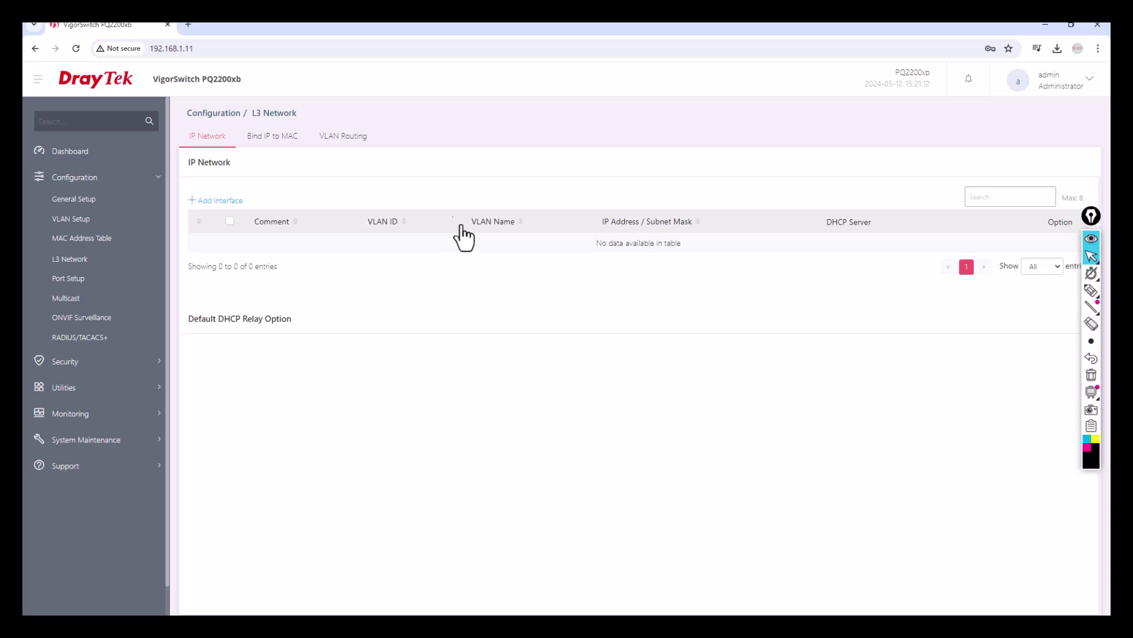
Start a new interface on VLAN 10 with comment 'This is for VLAN 10'
click(212, 209)
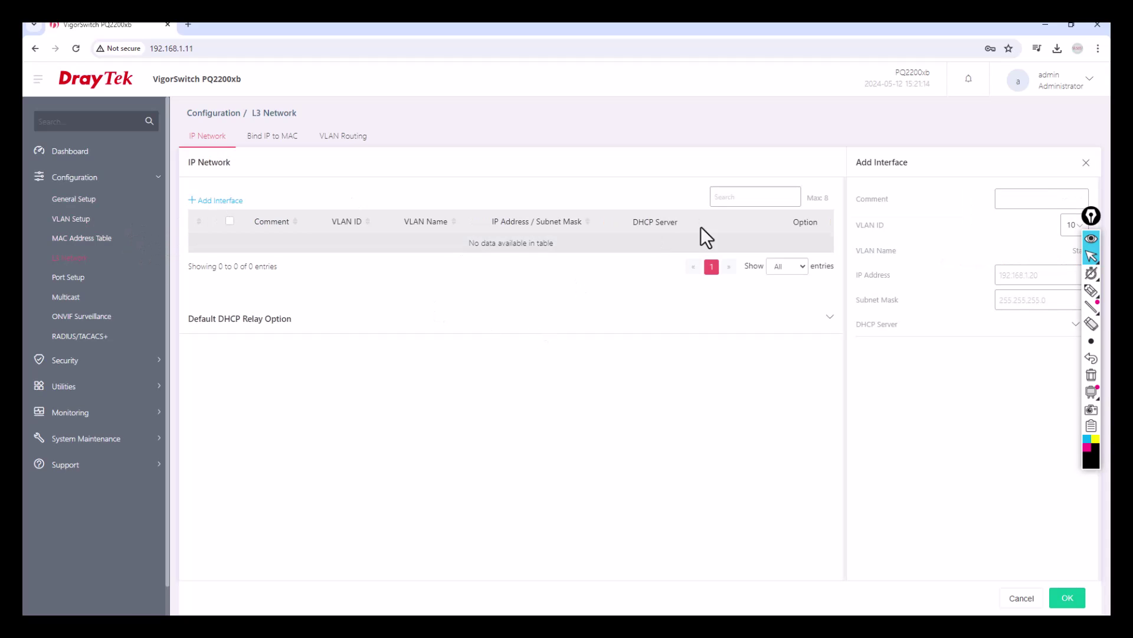
click(1038, 200)
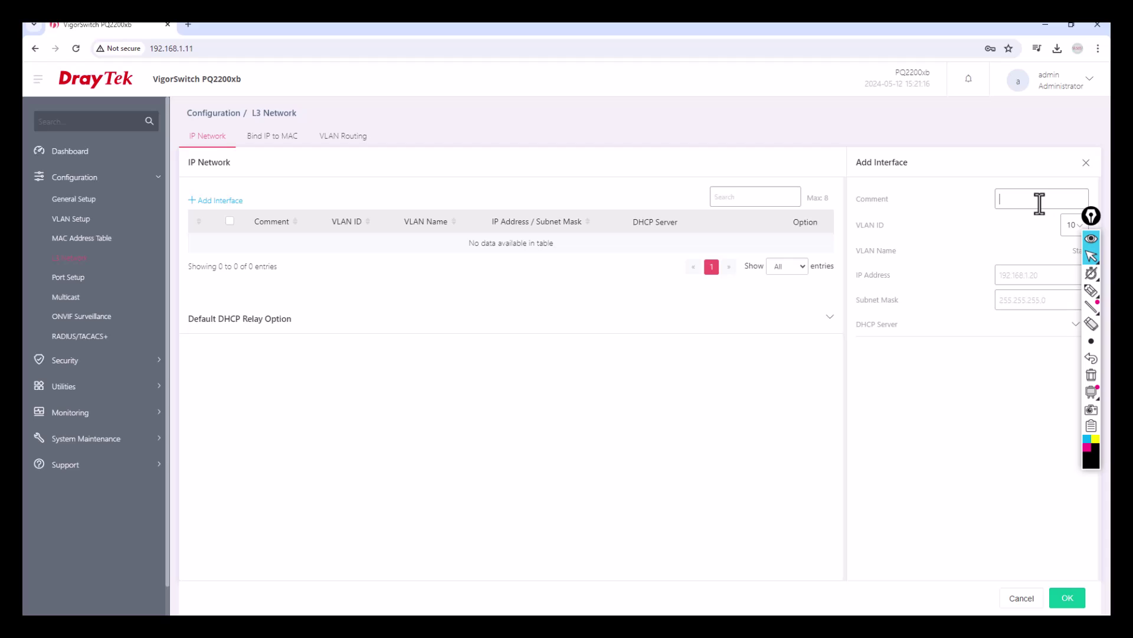
text(This is for VLAN 10)
drag(1095, 246, 1097, 319)
click(1097, 319)
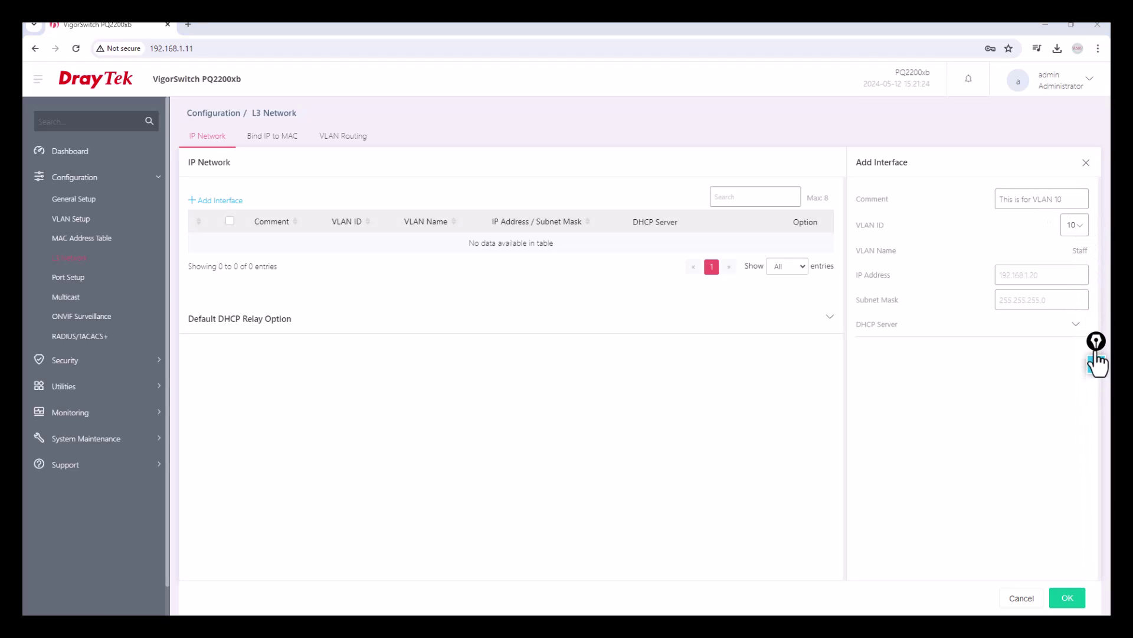
click(1074, 225)
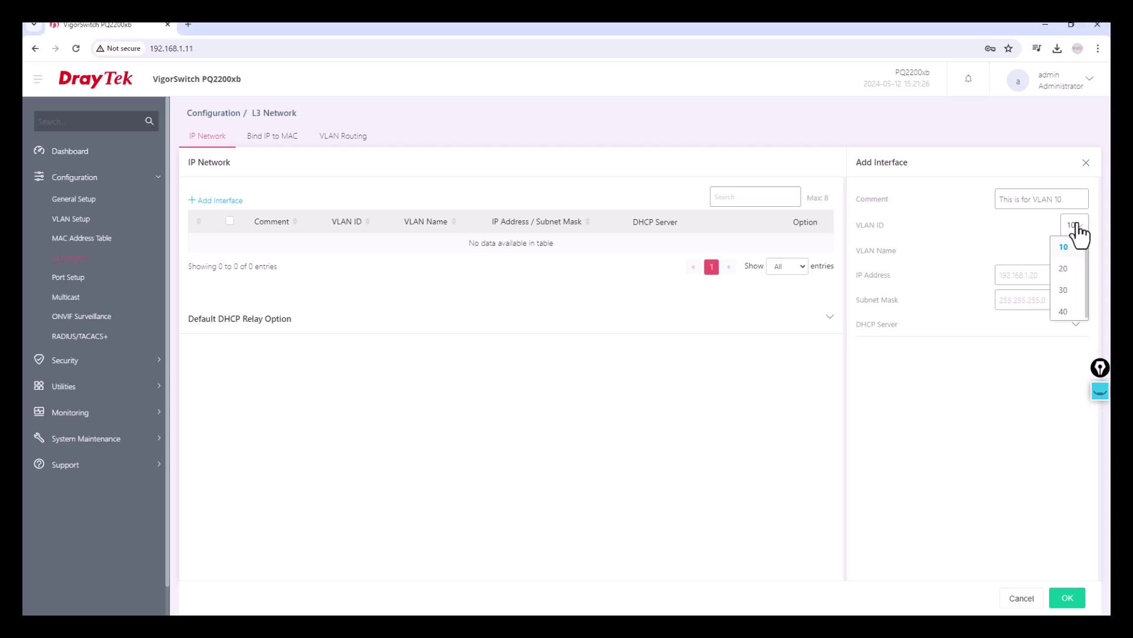
click(1066, 248)
Give it IP 192.168.10.1 and mask 255.255.255.0, and expand the DHCP server settings
click(1022, 277)
text(192.168.10.1)
key(Tab)
text(255)
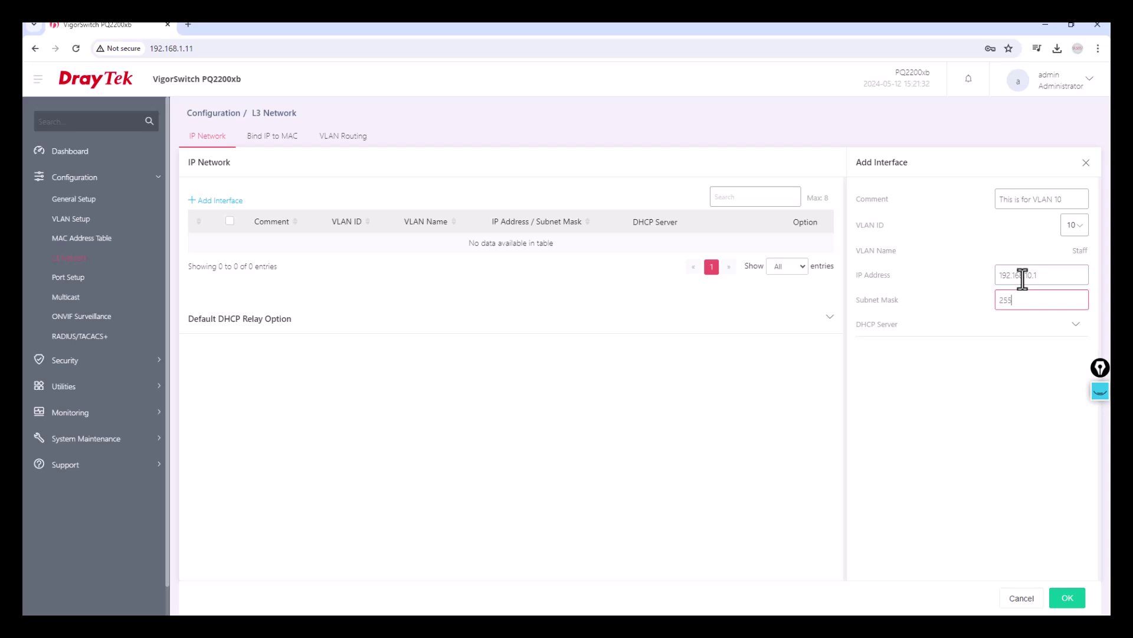
text(.255.255.0)
click(1076, 326)
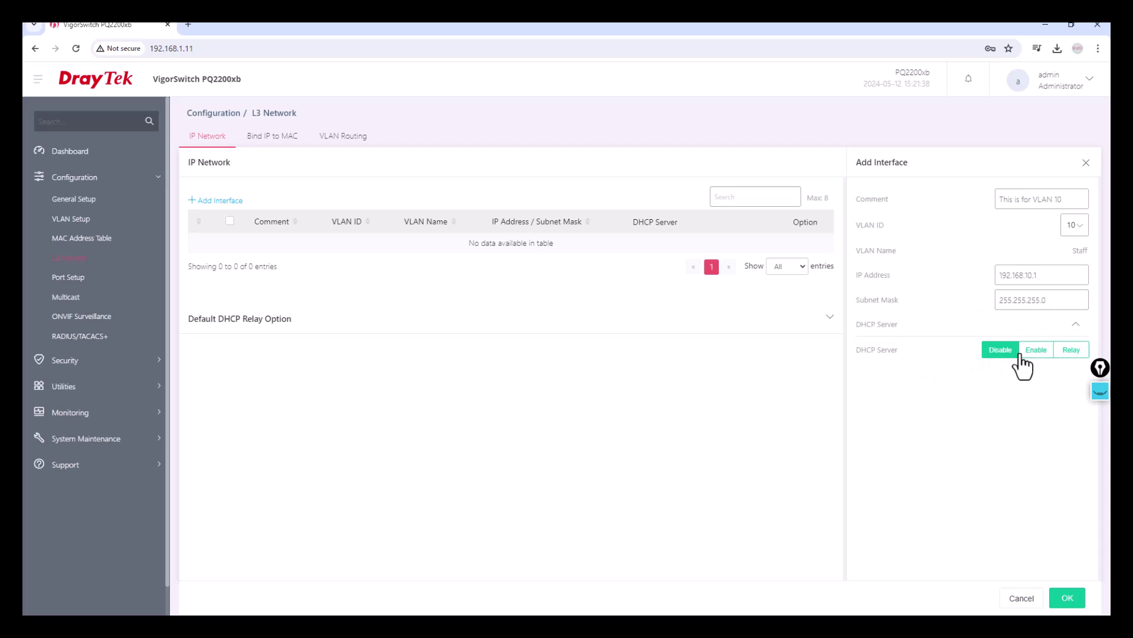
Enable DHCP with a 20-address pool starting at 192.168.10.11
click(1027, 352)
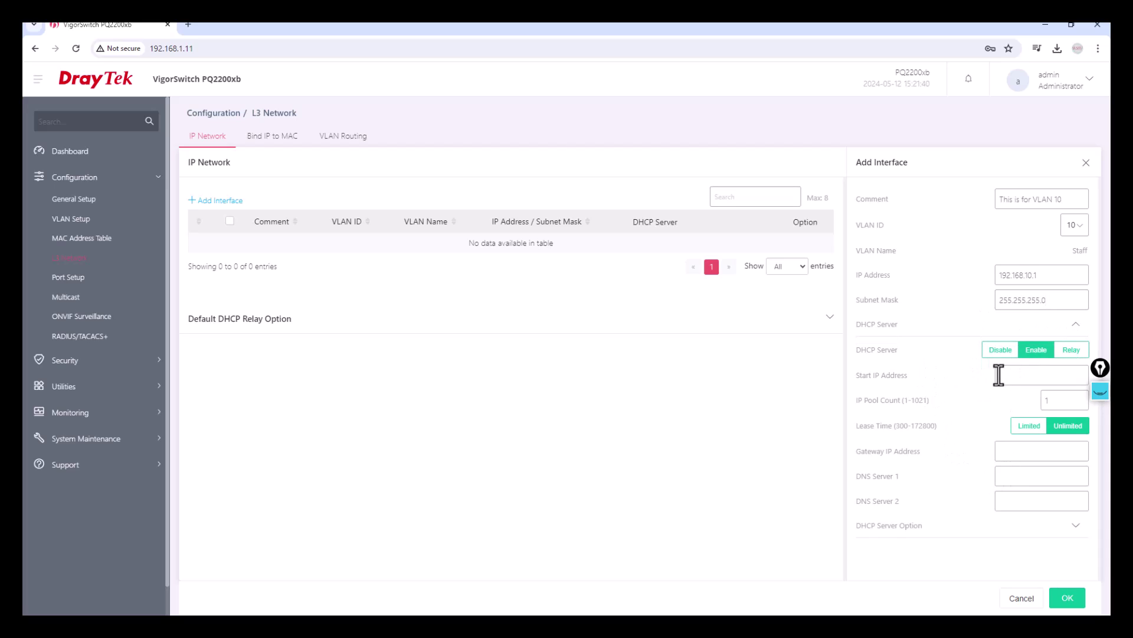
text(192.168.10.11)
double_click(1053, 402)
text(20)
click(1065, 442)
Set gateway 192.168.10.1 and DNS servers 4.2.2.2 and 8.8.8.8, then save the interface
click(1017, 456)
text(192.1)
text(68.10.1)
text(4.2.2.2)
key(Tab)
text(8.8.8)
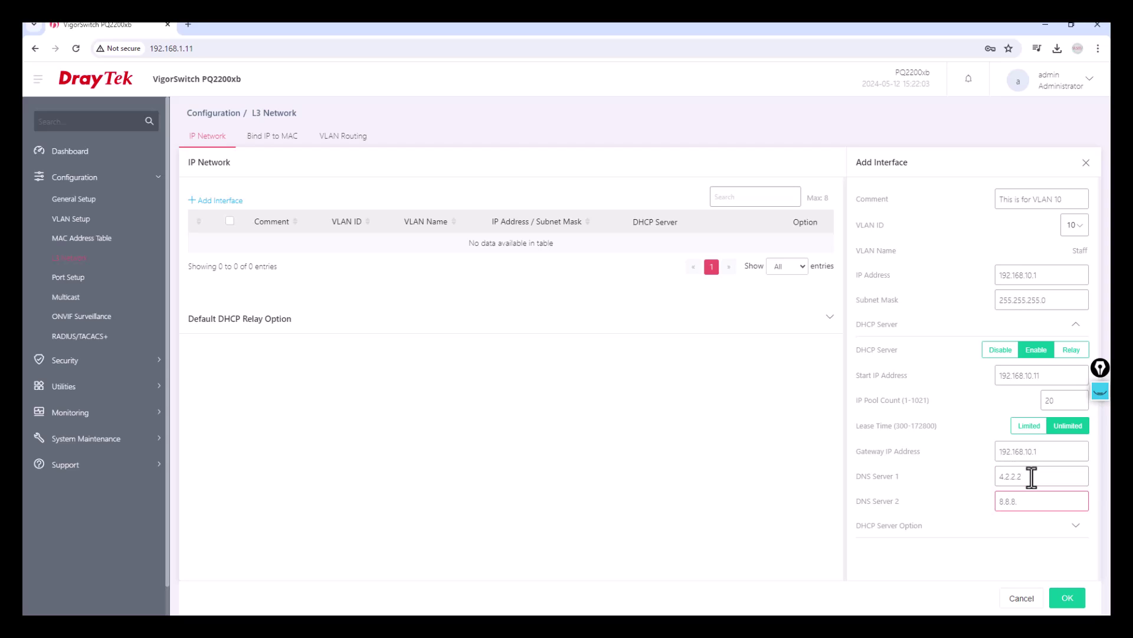
text(.8)
click(1075, 524)
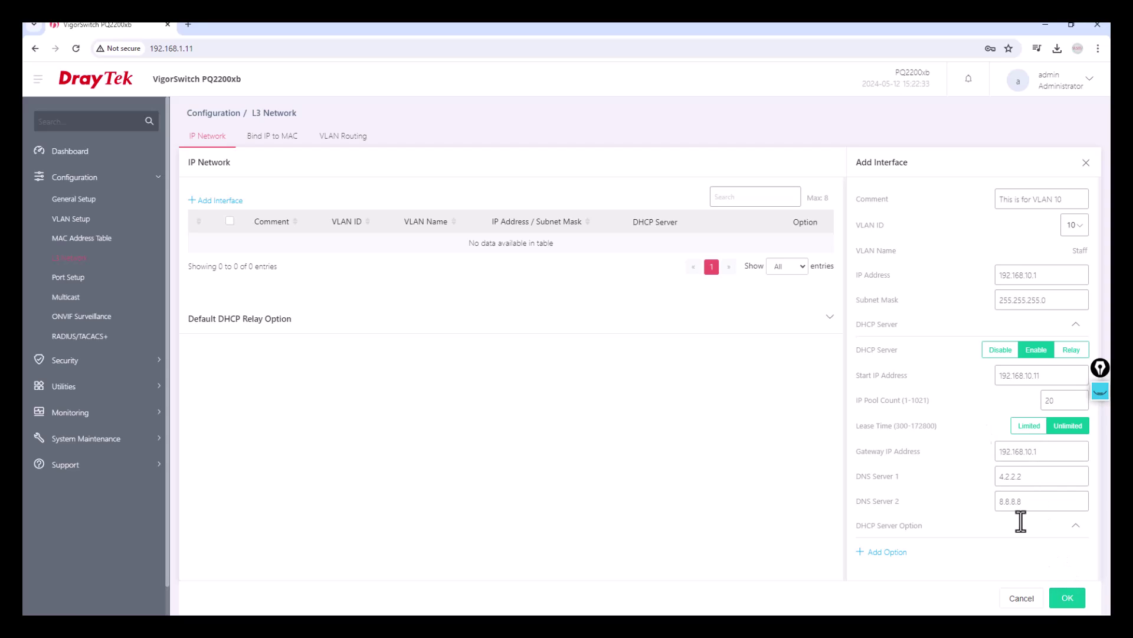
click(1076, 525)
click(1073, 601)
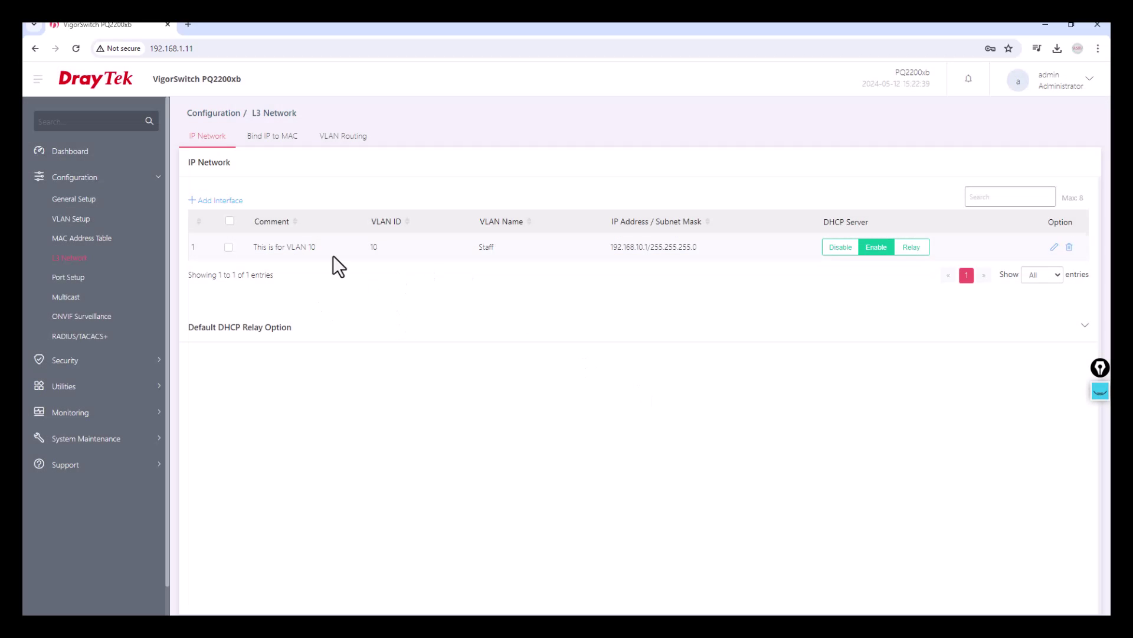
Start another interface, reusing the earlier comment changed to 'This is for VLAN 20'
click(876, 246)
click(209, 206)
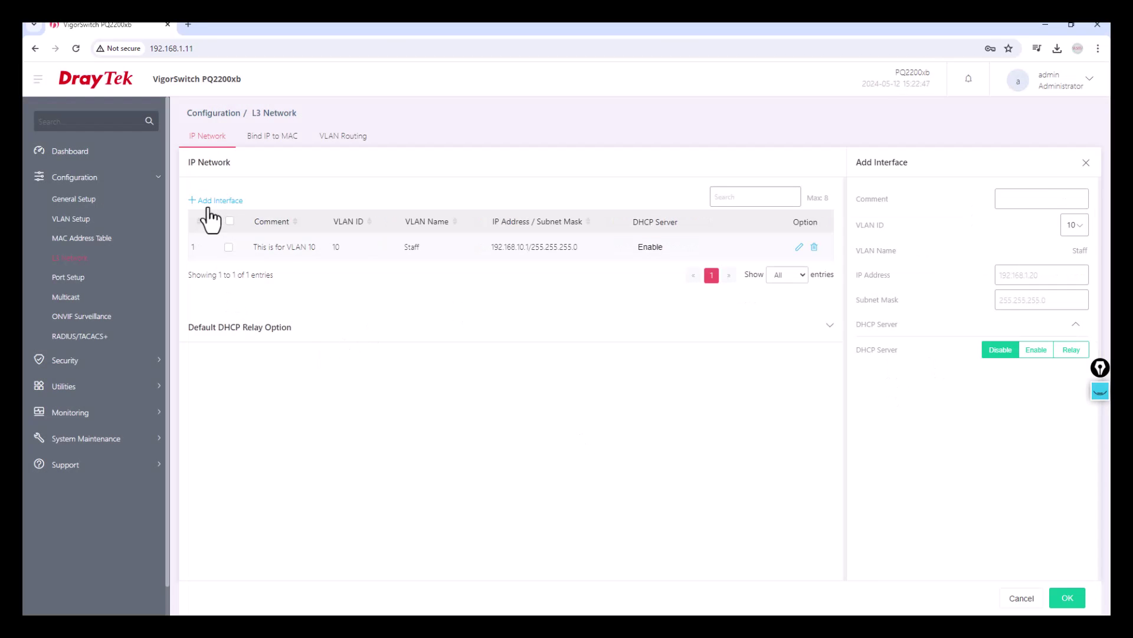
click(1012, 201)
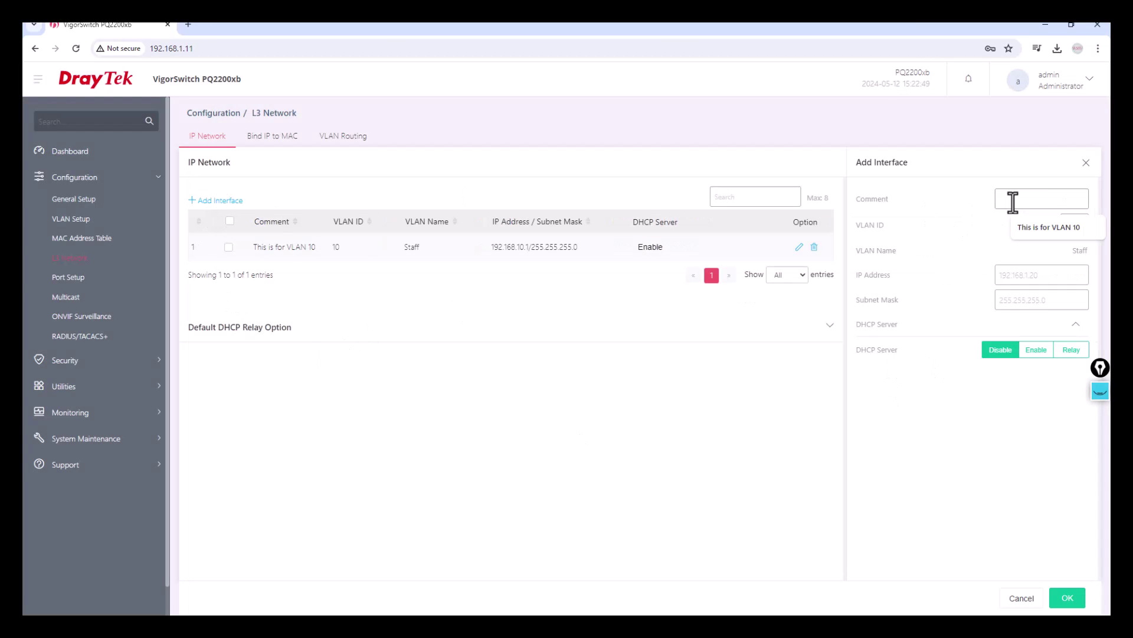
key(Down)
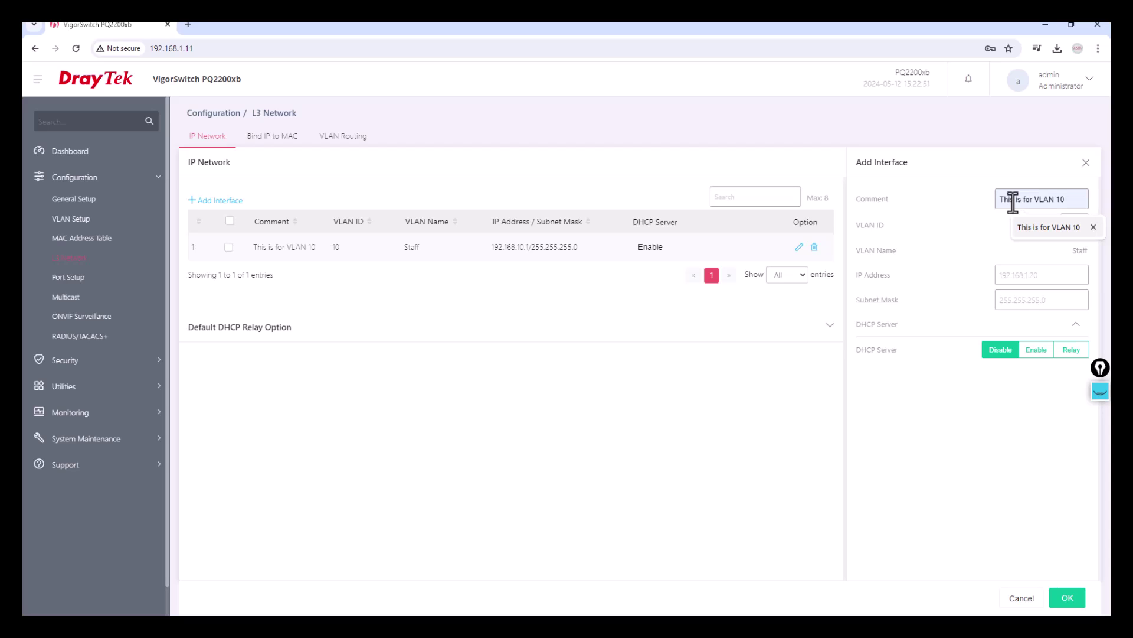
key(Tab)
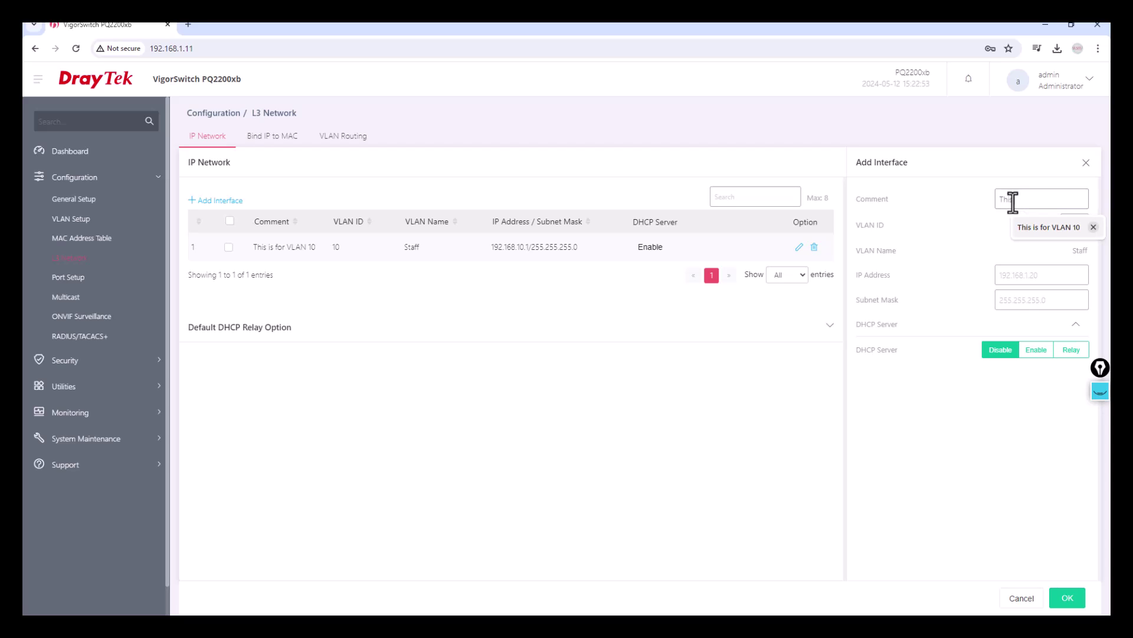
click(1051, 226)
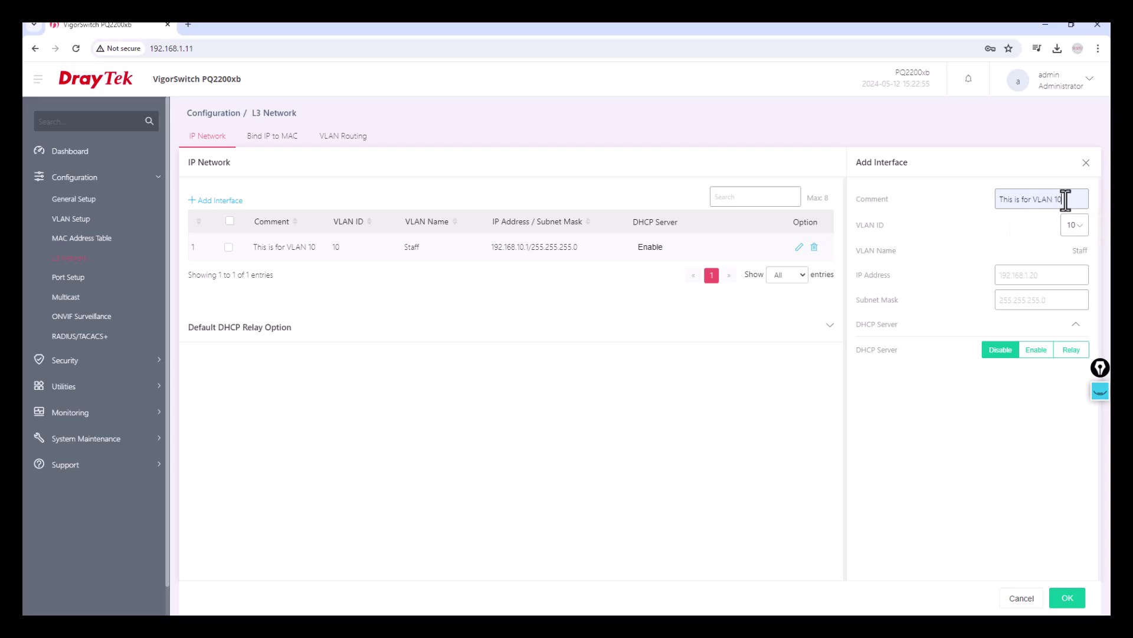
key(BackSpace)
key(BackSpace)
text(20)
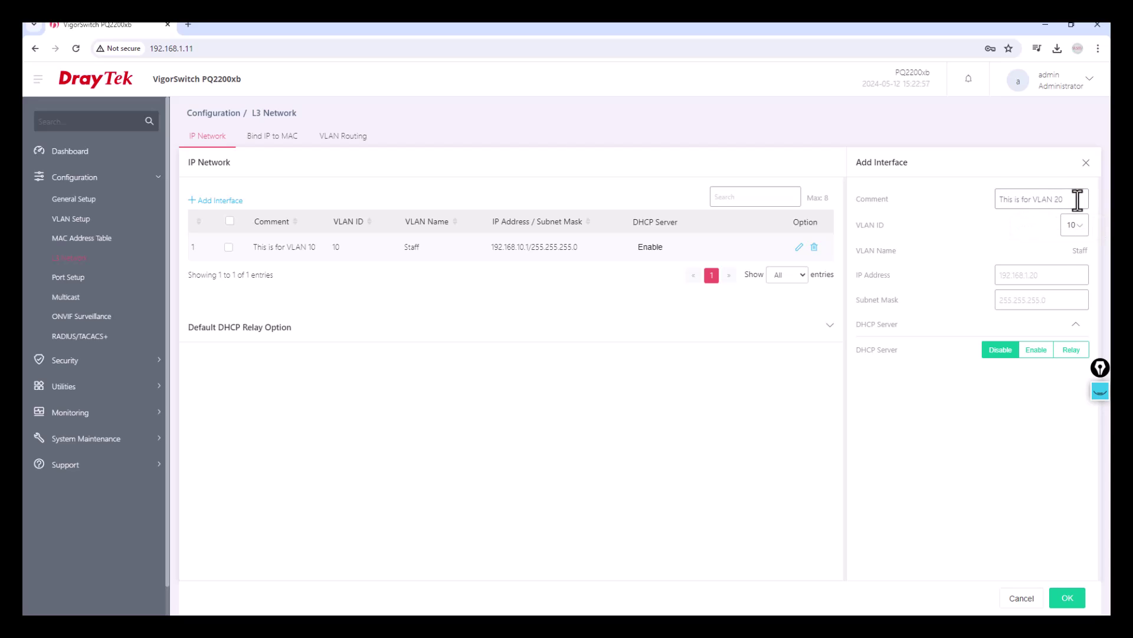
Assign it VLAN 20 with 192.168.20.1/255.255.255.0 and save
click(1077, 239)
click(1066, 273)
click(1052, 274)
text(1)
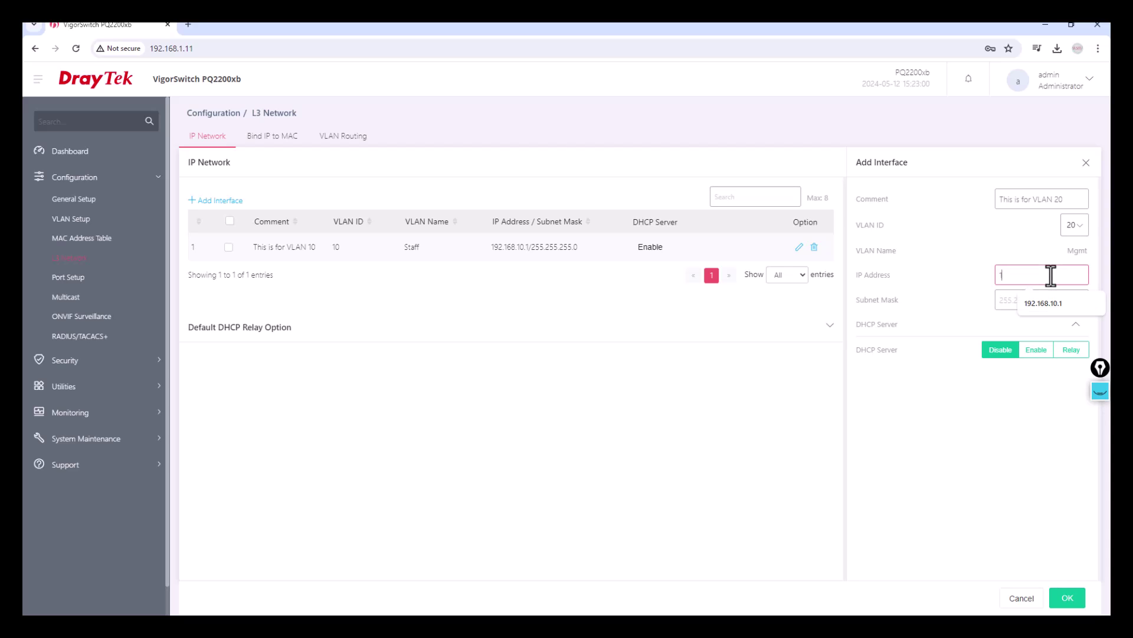
text(92.168.20.1)
key(Tab)
text(255.255.255.0)
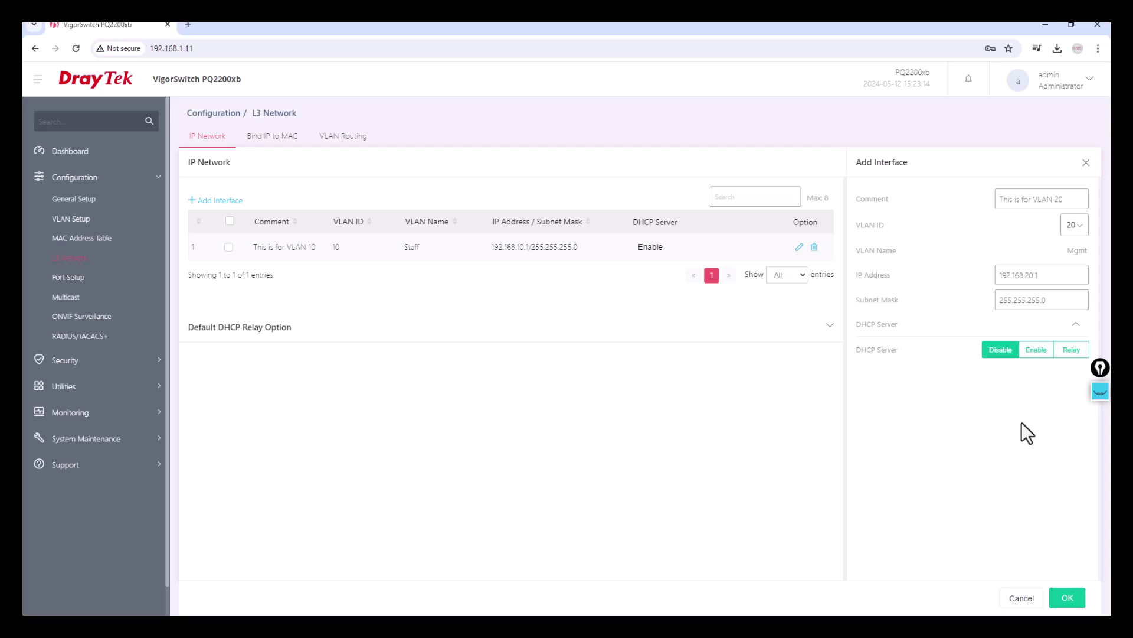
key(Return)
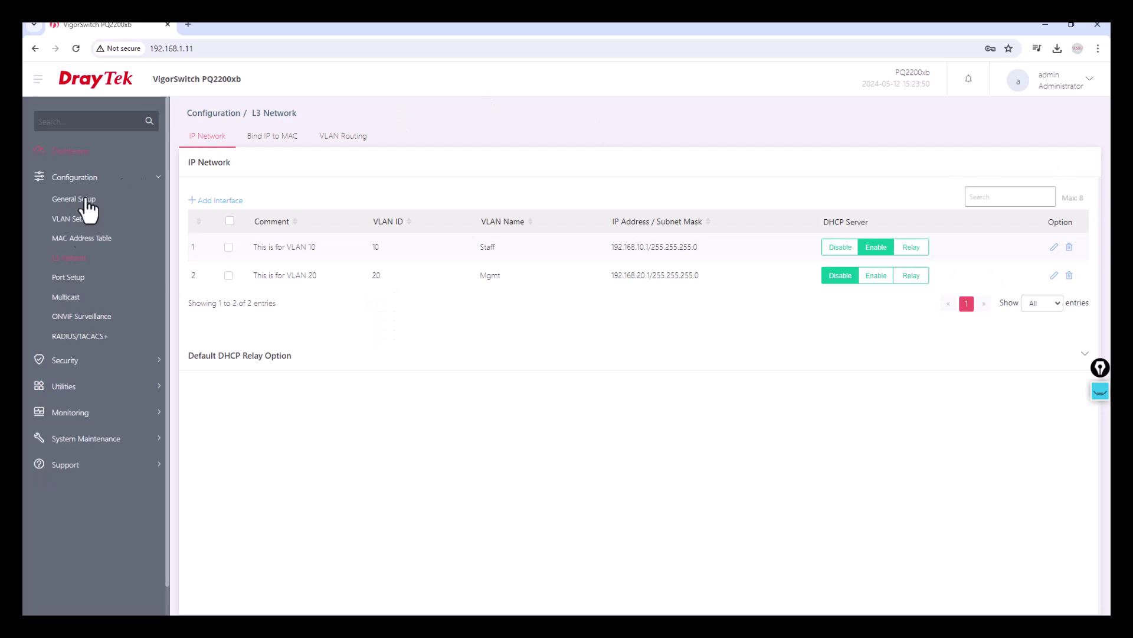
Start a new interface commented 'This is for VLAN 30' on VLAN 30
click(213, 202)
click(1026, 199)
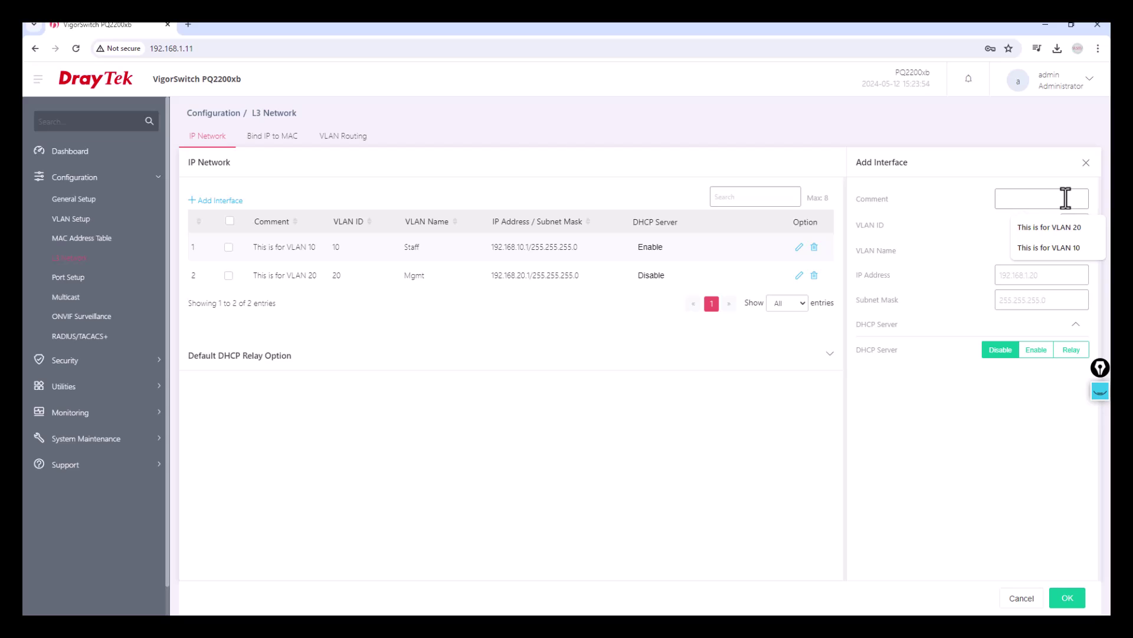
click(1072, 229)
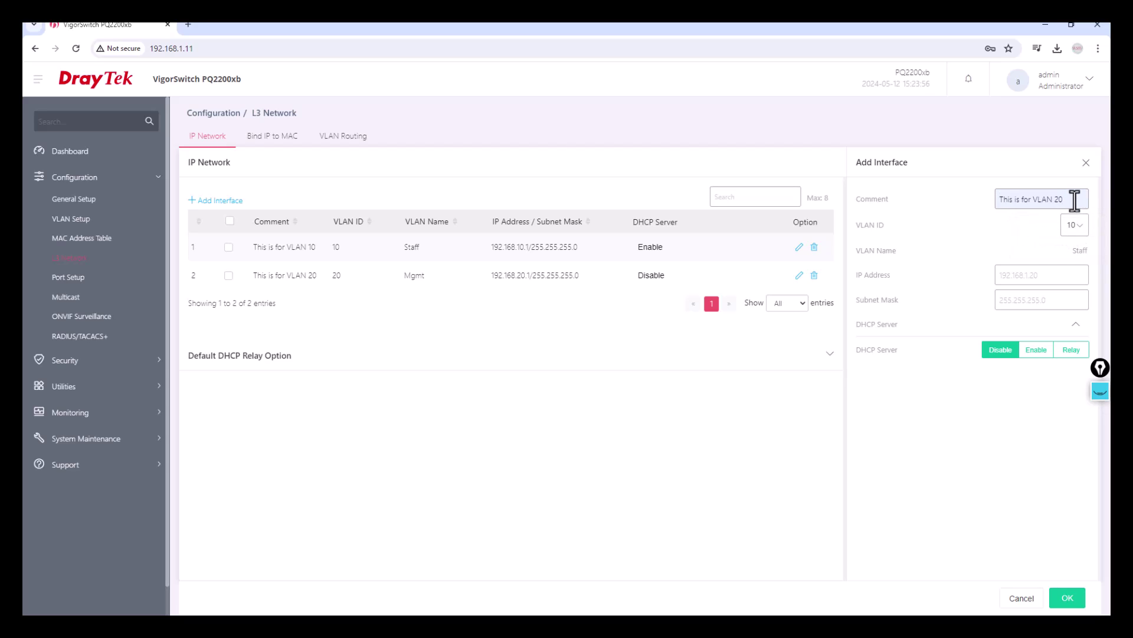
key(BackSpace)
key(BackSpace)
text(30)
click(1078, 246)
click(1070, 301)
Enter IP 192.168.30.1 with mask 255.255.255.0 and save the interface
click(1041, 278)
text(192.168.30.1)
key(Tab)
text(255.255.255.0)
click(1063, 597)
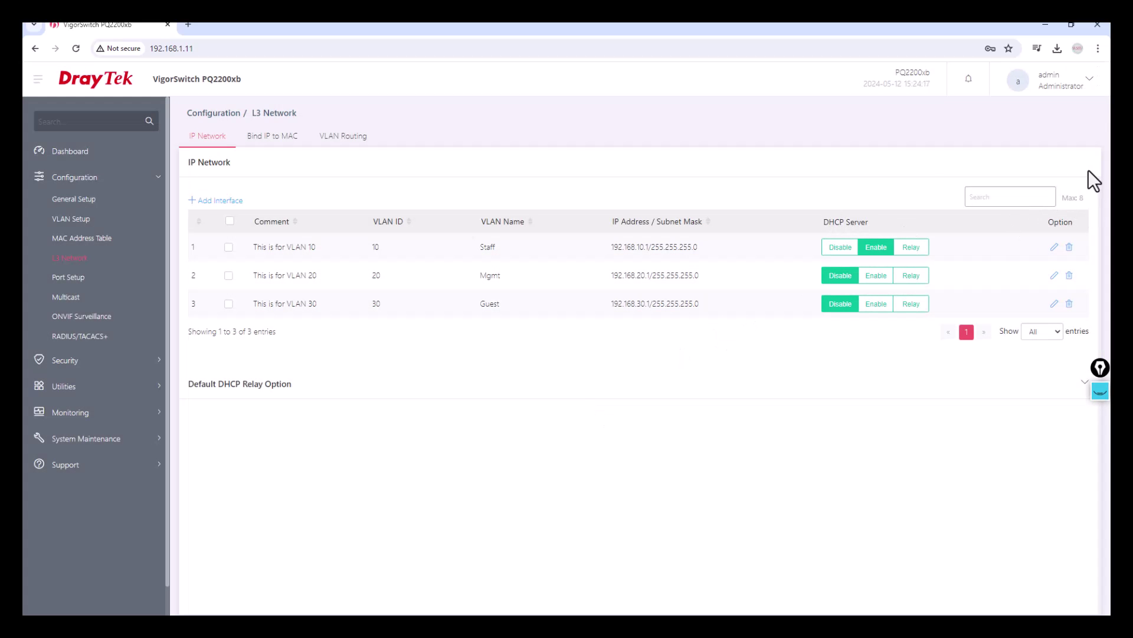
Start a new interface commented 'This is for VLAN 40' on VLAN 40
click(212, 201)
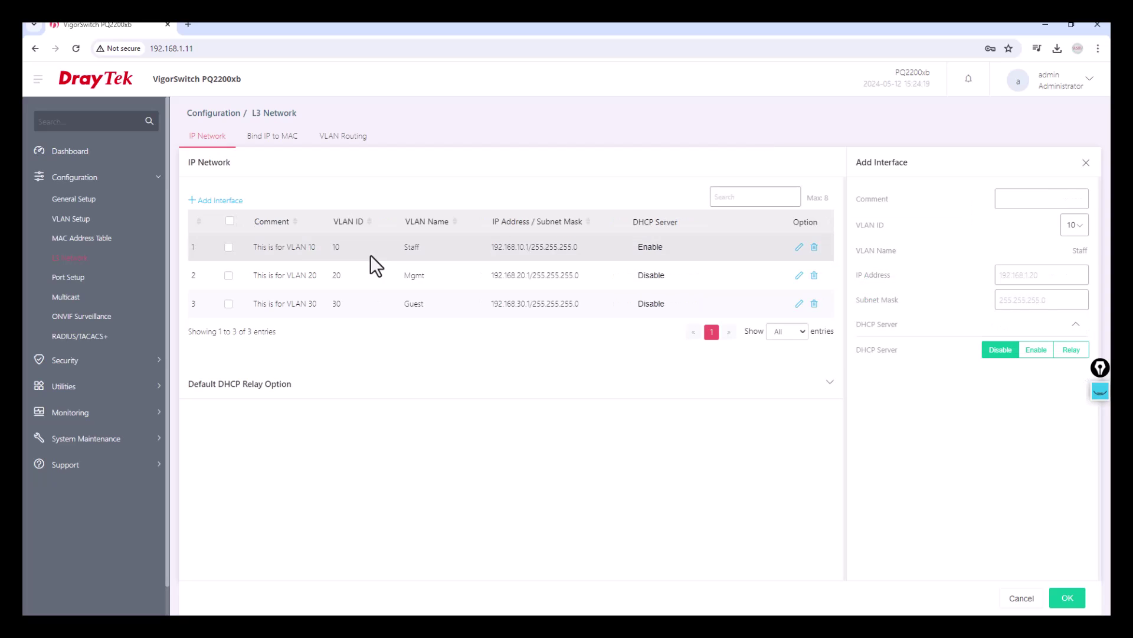
click(1023, 207)
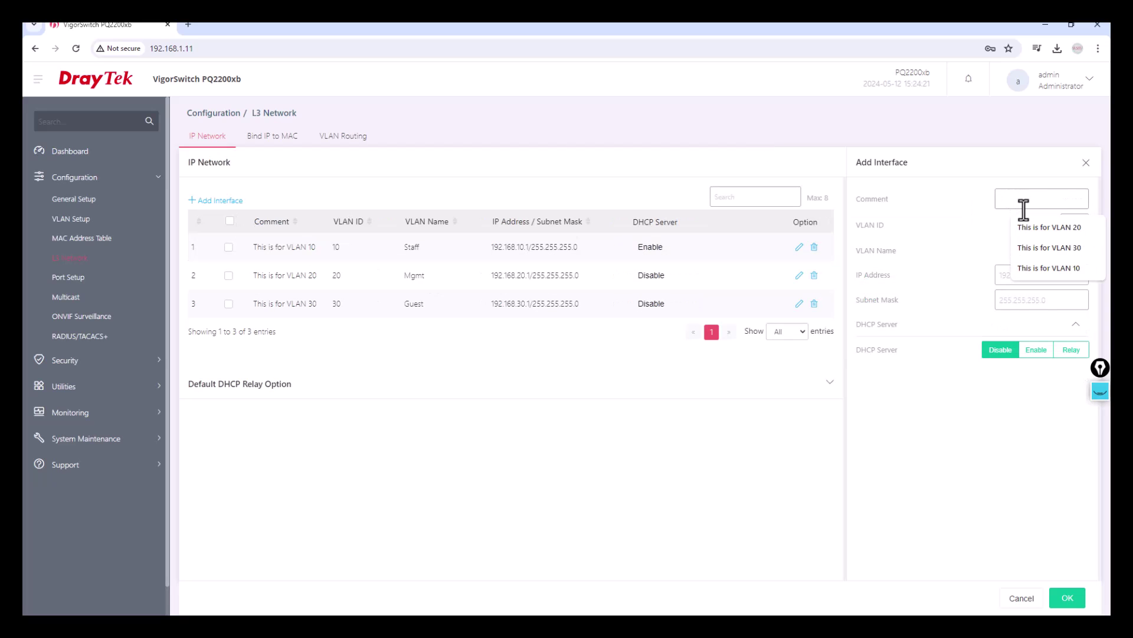
click(1065, 225)
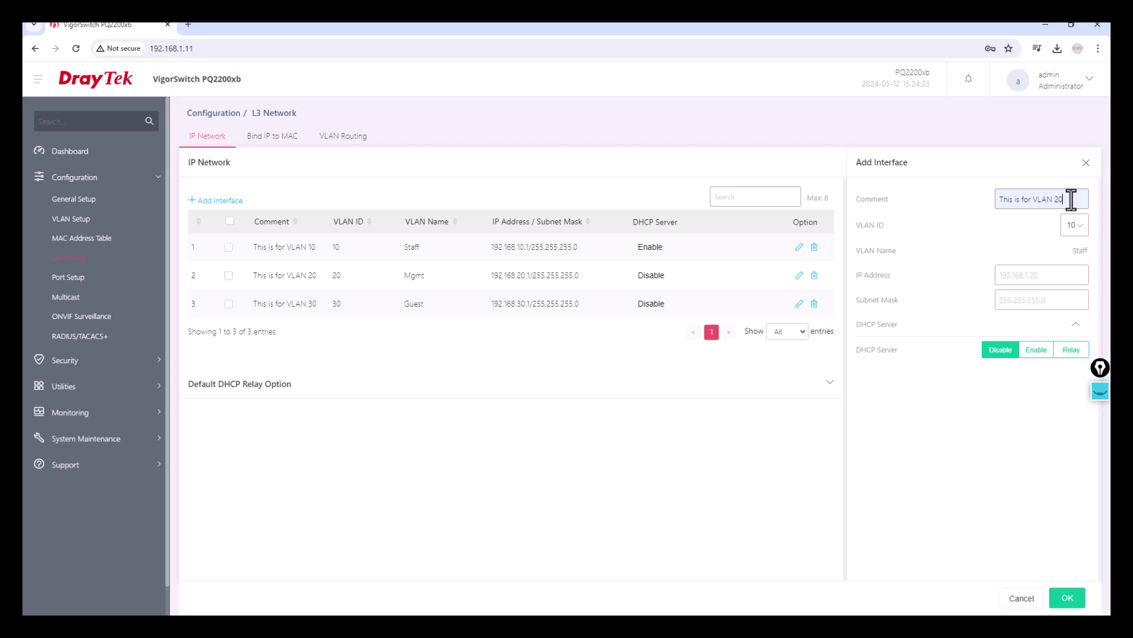
key(BackSpace)
key(BackSpace)
text(40)
click(1075, 225)
click(1067, 317)
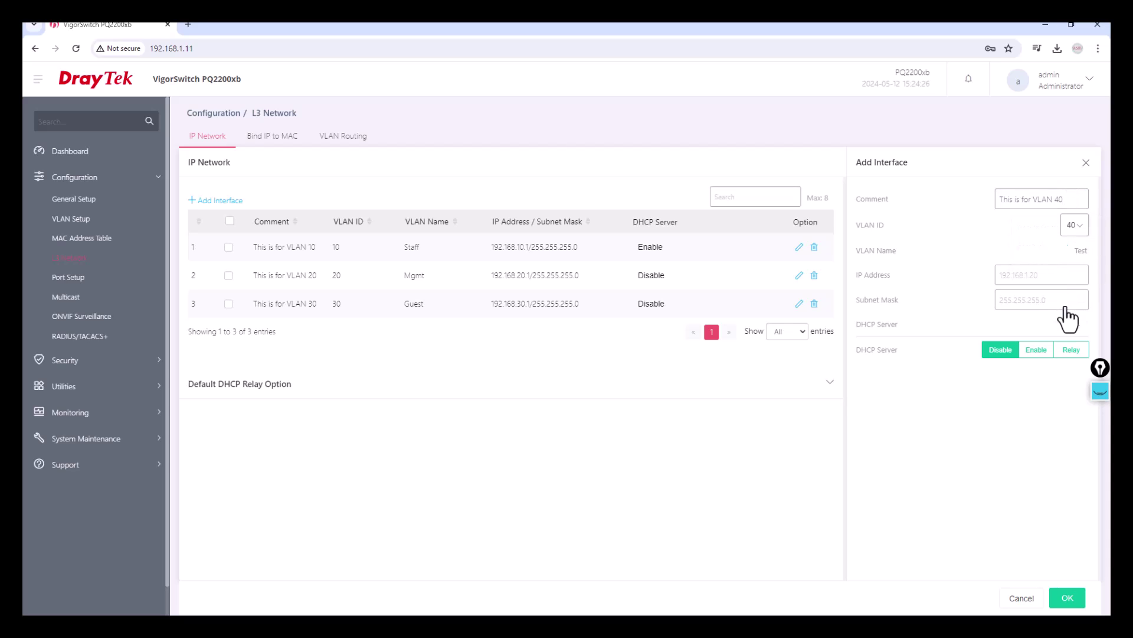
Set its IP to 192.168.40.1 with mask 255.255.255.0
click(1041, 276)
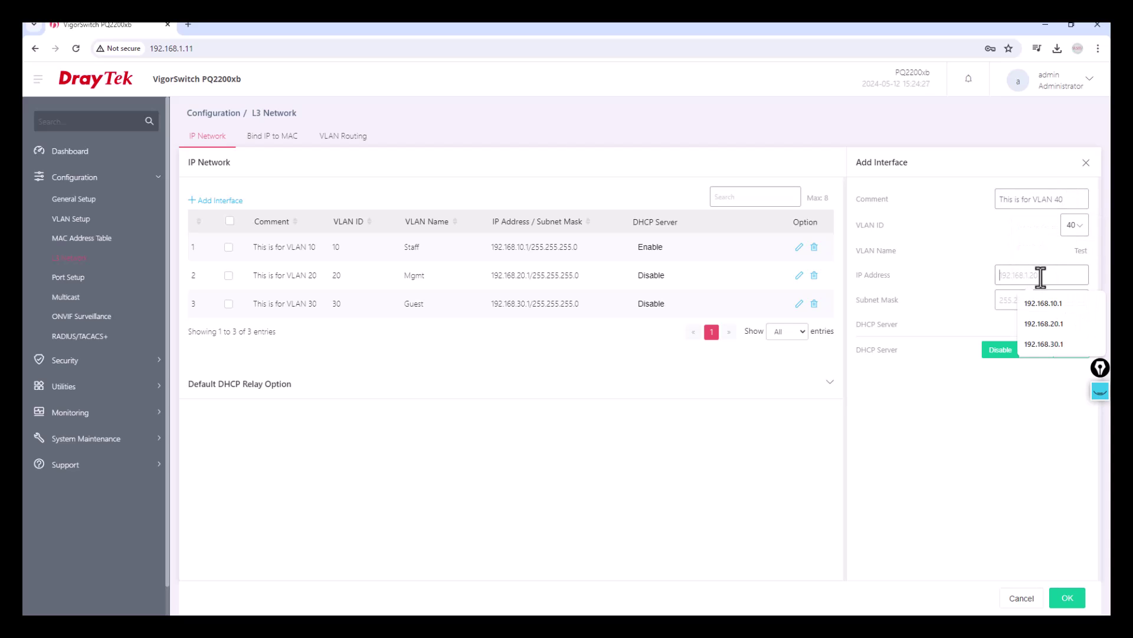
click(1050, 324)
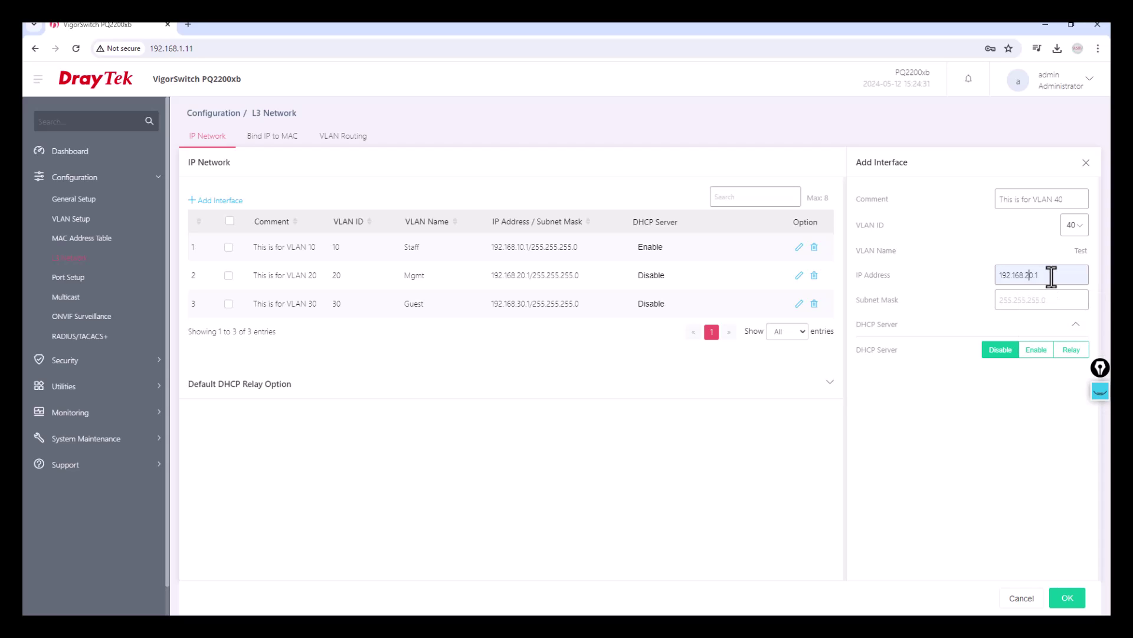
key(BackSpace)
text(4)
click(1052, 293)
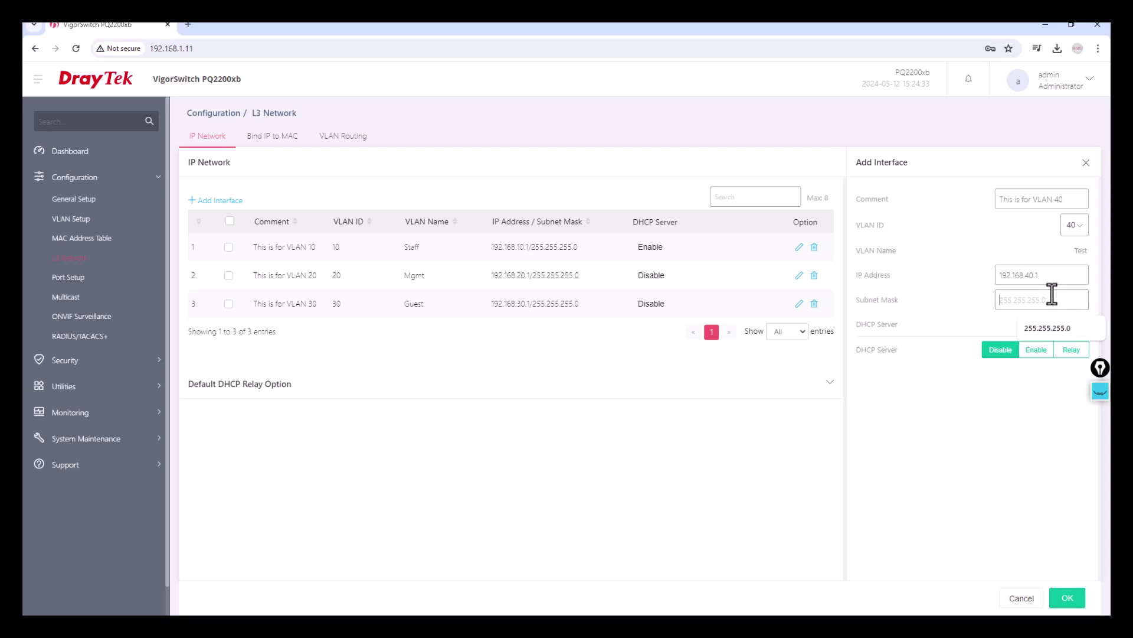
click(1052, 325)
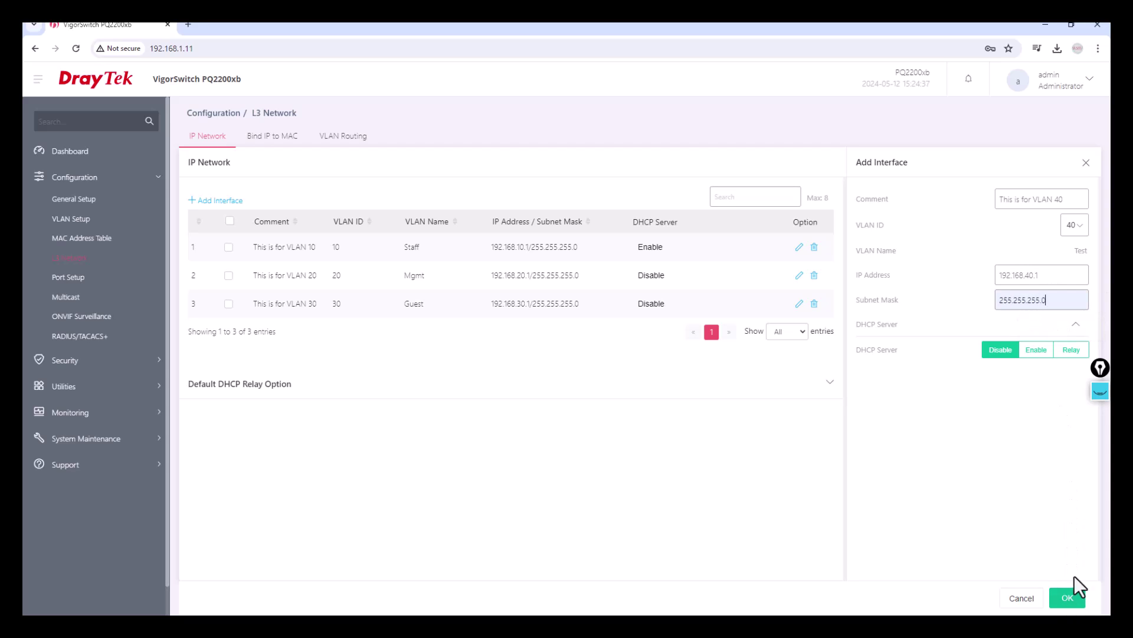
Set DHCP to Relay with server 192.168.10.5 and save the interface
click(1072, 350)
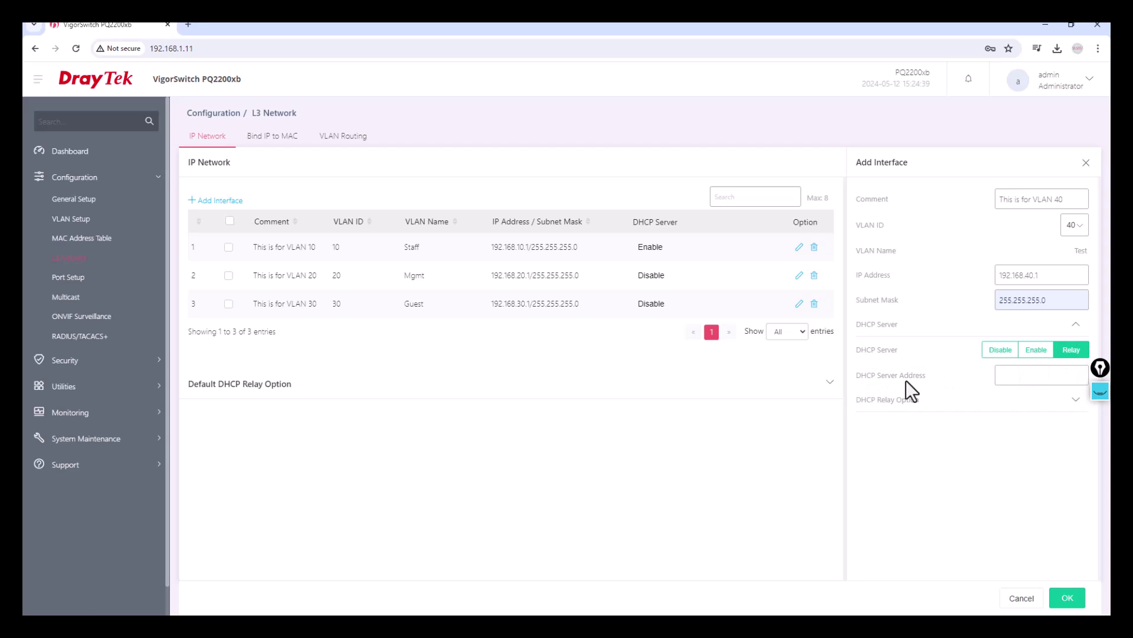
click(1033, 373)
text(192.168.10.5)
click(1030, 376)
key(Return)
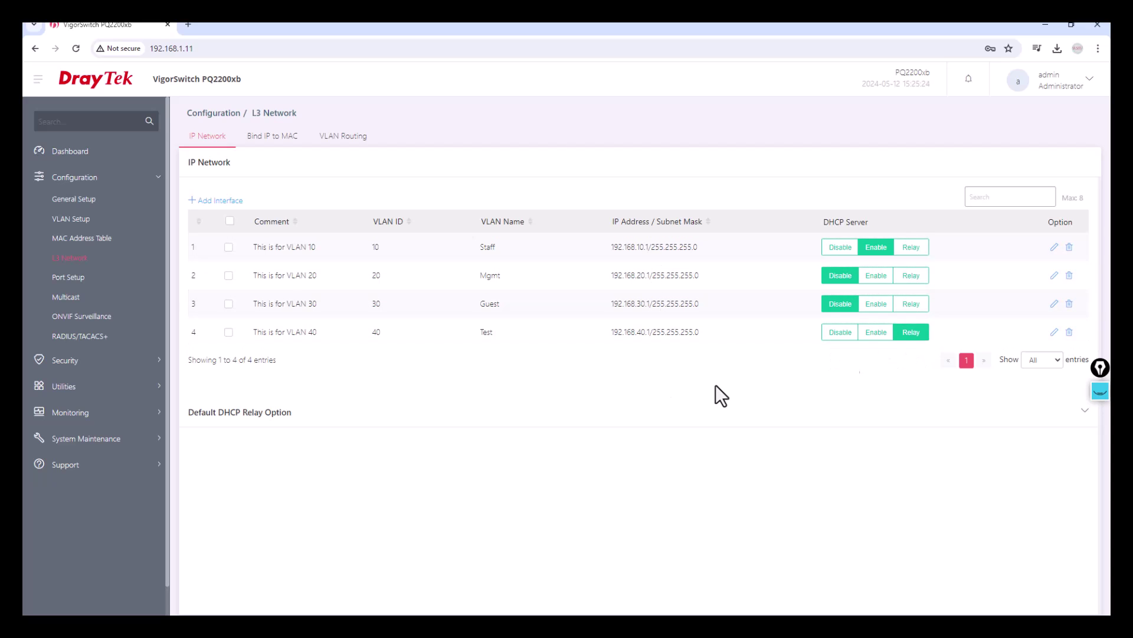
Enable VLAN routing and save the setting
click(350, 142)
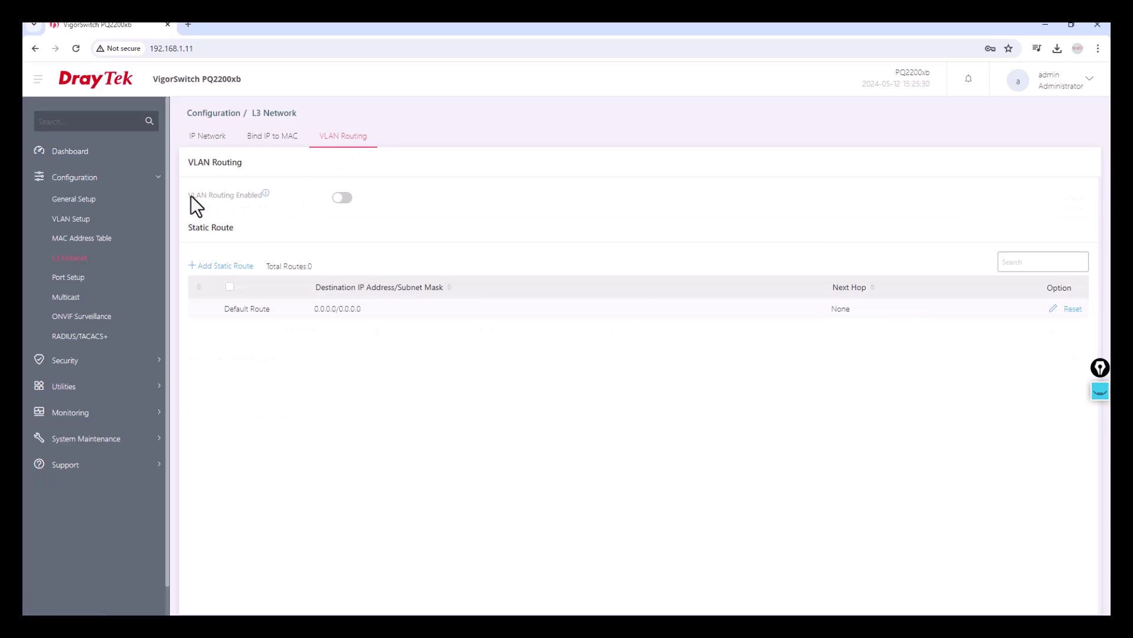
drag(188, 195, 325, 200)
click(343, 197)
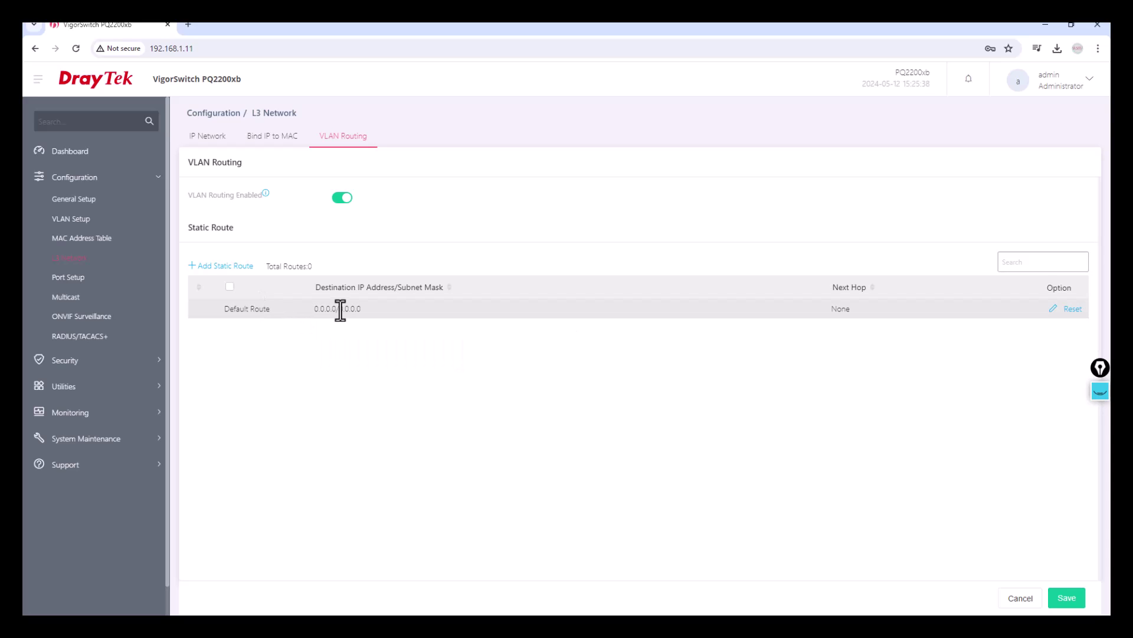
click(1068, 308)
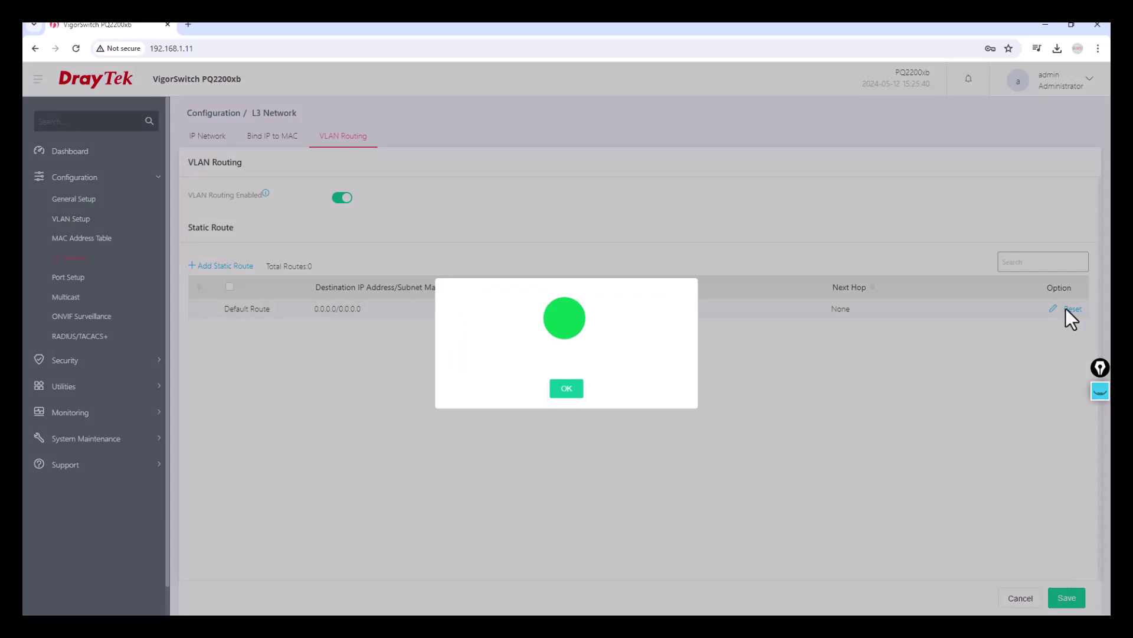
click(575, 393)
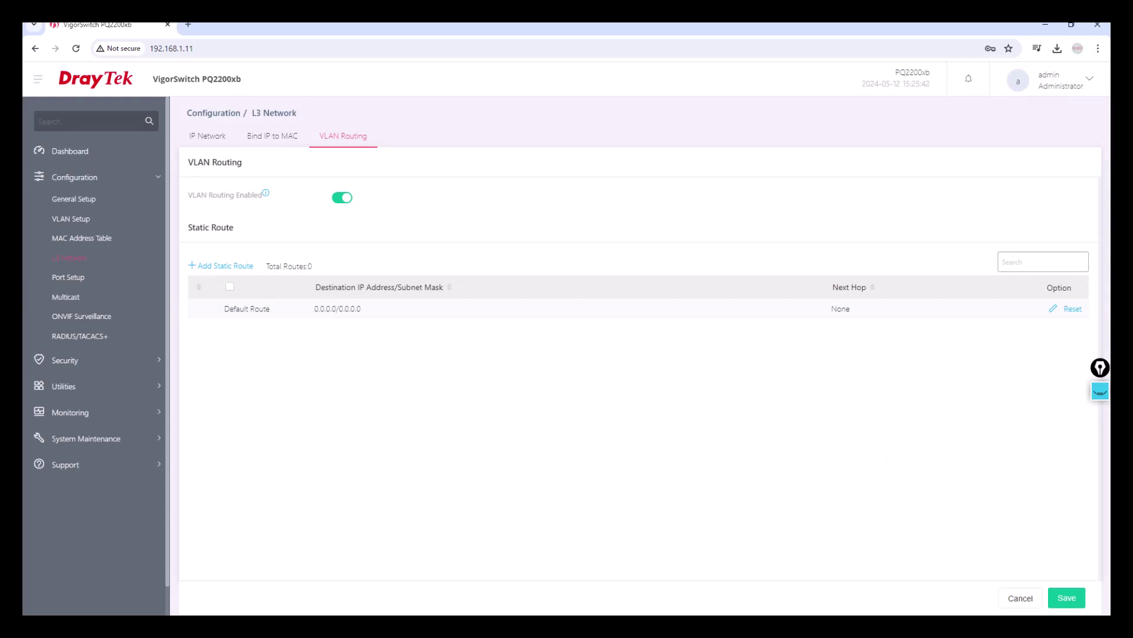
Edit the default route so its next hop is the VLAN 20 interface
click(1053, 308)
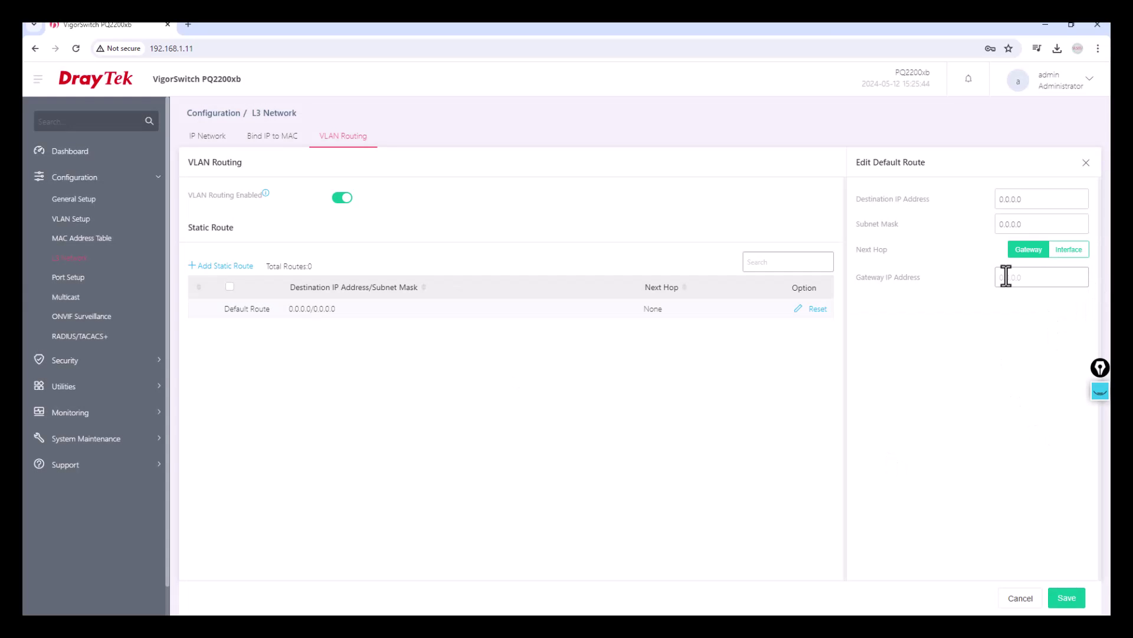
click(1070, 257)
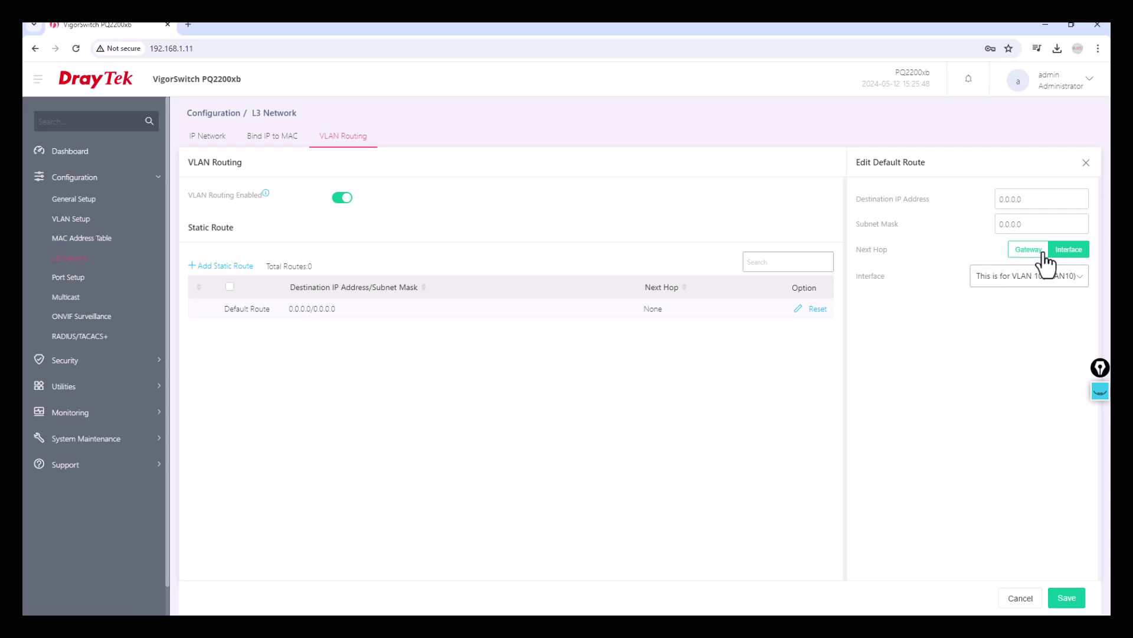
click(1040, 280)
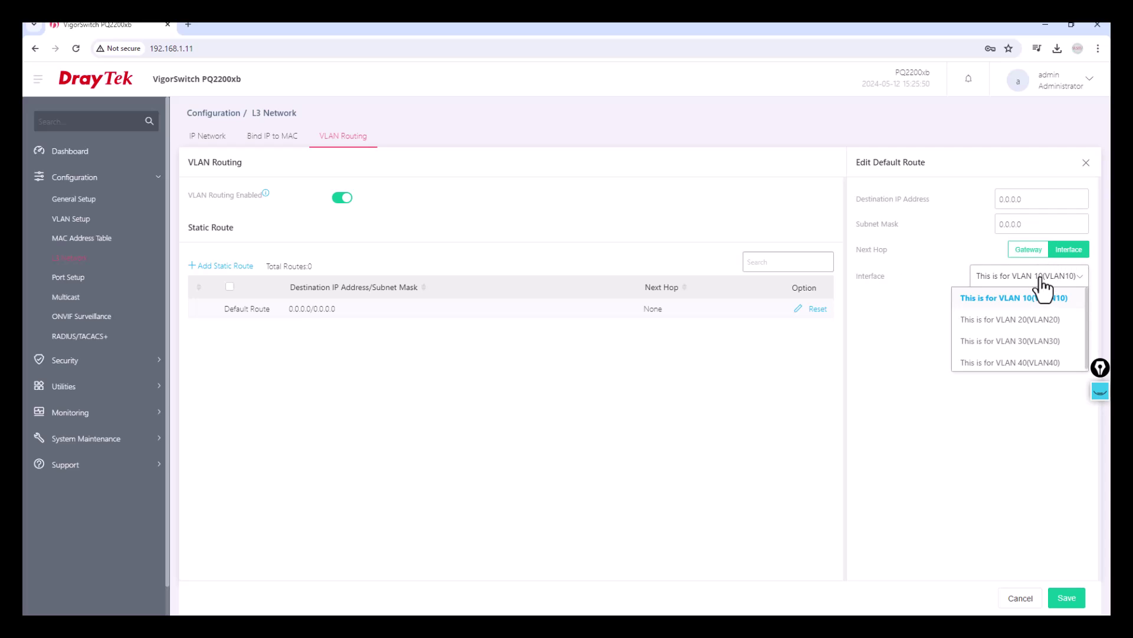
click(1040, 328)
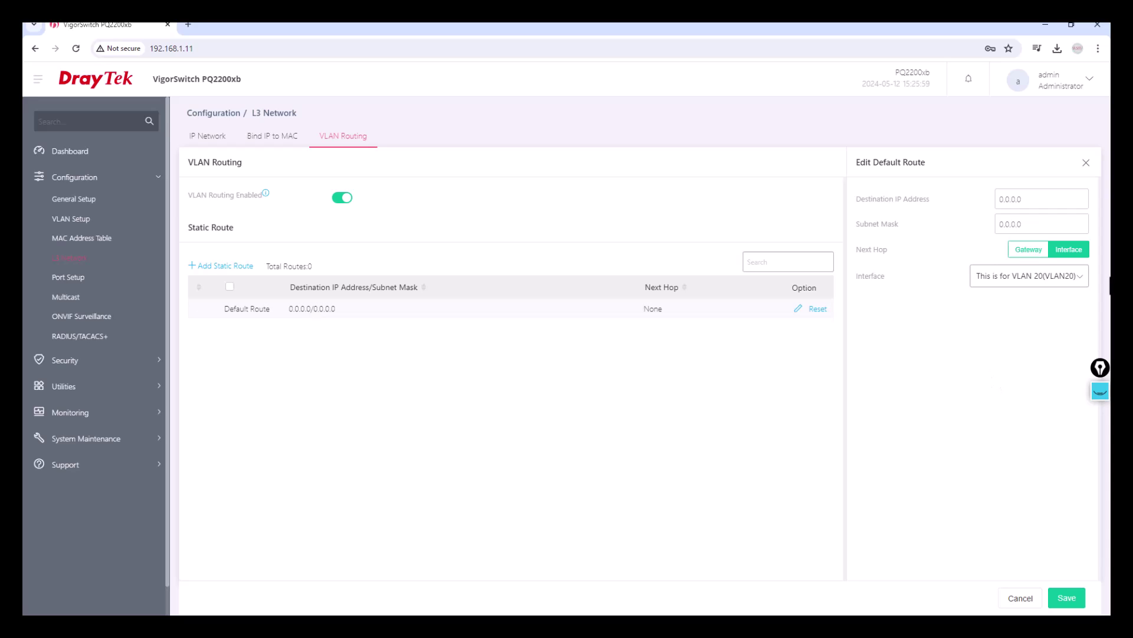
click(1099, 391)
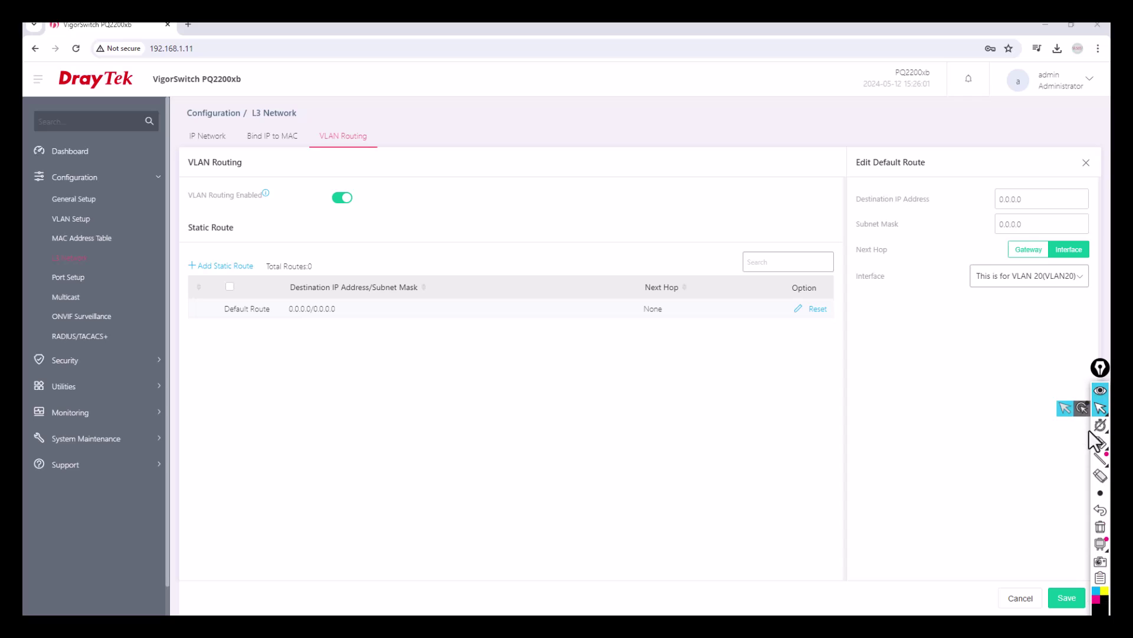
click(1100, 442)
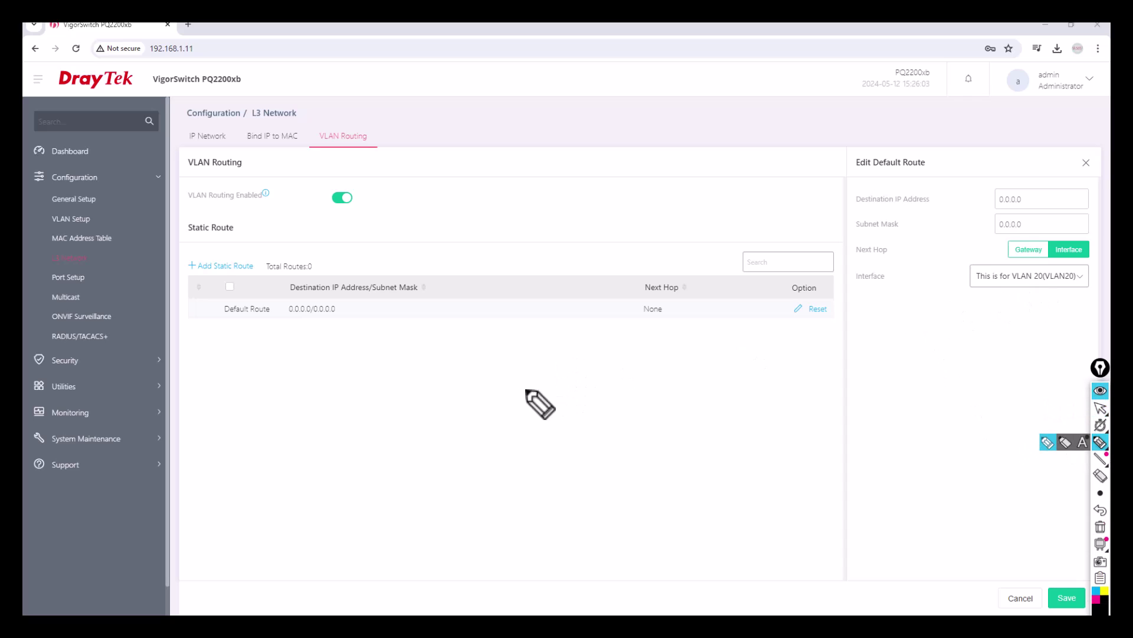
Sketch the switch with an uplink to the router, labelled V:20 and gateway 20.1
mouse_move(433, 438)
mouse_down()
mouse_move(431, 415)
mouse_move(592, 406)
mouse_move(434, 440)
mouse_move(590, 433)
mouse_up()
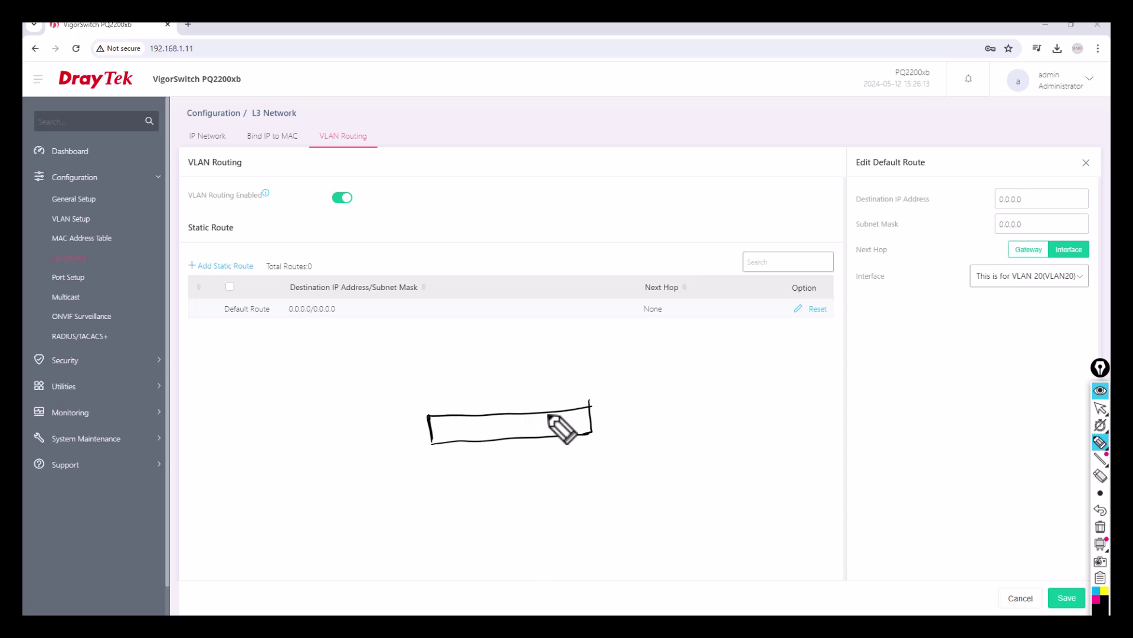
drag(547, 415, 533, 342)
mouse_move(551, 396)
mouse_down()
mouse_move(578, 396)
mouse_move(591, 420)
mouse_up()
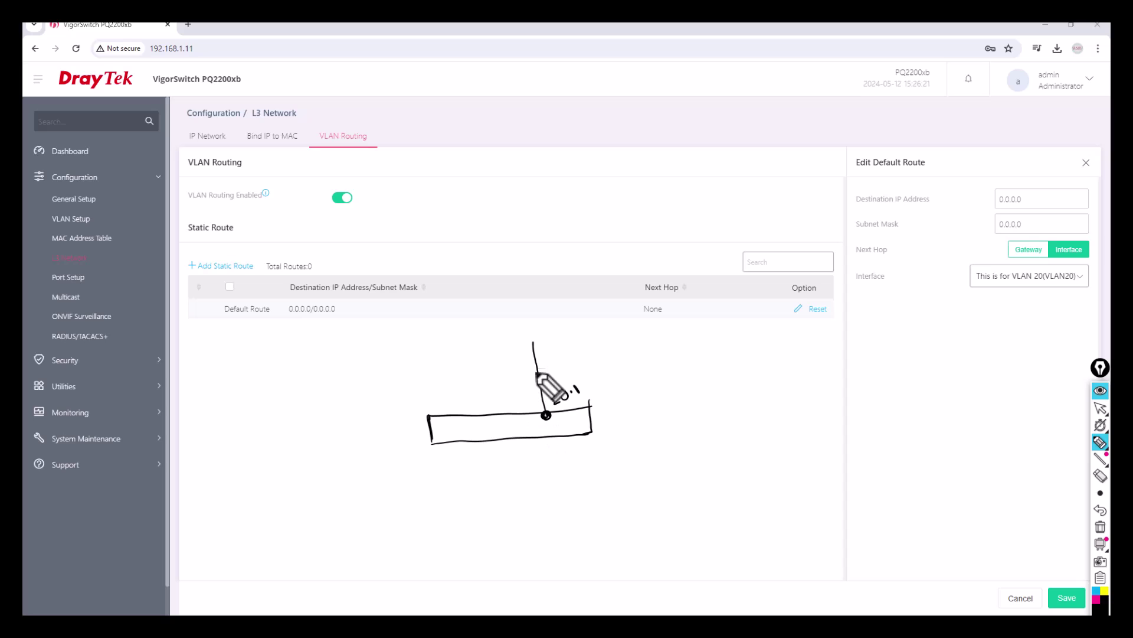
mouse_move(523, 309)
mouse_down()
mouse_move(545, 336)
mouse_move(526, 321)
mouse_move(503, 255)
mouse_move(526, 240)
mouse_move(477, 239)
mouse_move(494, 229)
mouse_up()
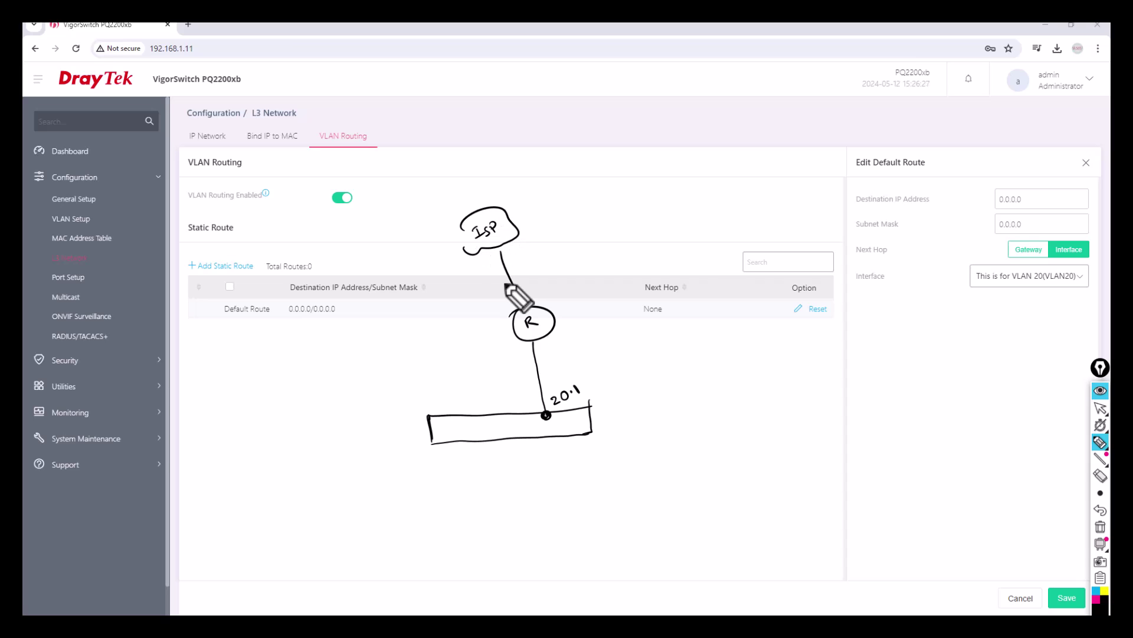
mouse_move(525, 401)
mouse_down()
mouse_move(531, 409)
mouse_move(538, 395)
mouse_move(525, 415)
mouse_move(516, 382)
mouse_up()
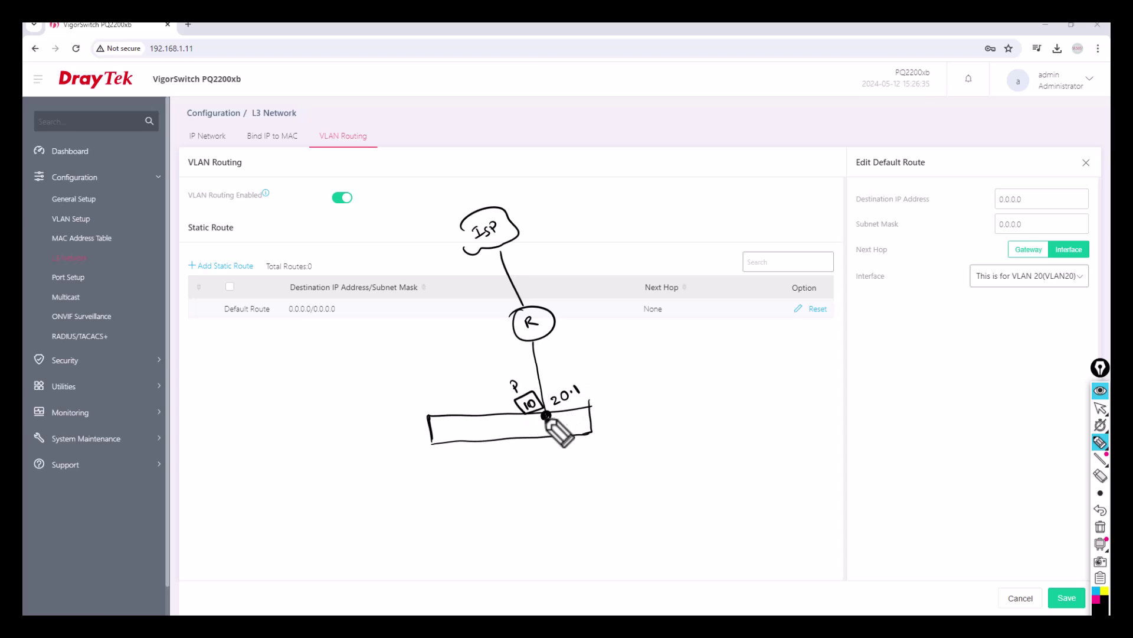
click(540, 426)
drag(539, 426, 577, 425)
drag(574, 402, 610, 371)
click(584, 384)
click(585, 391)
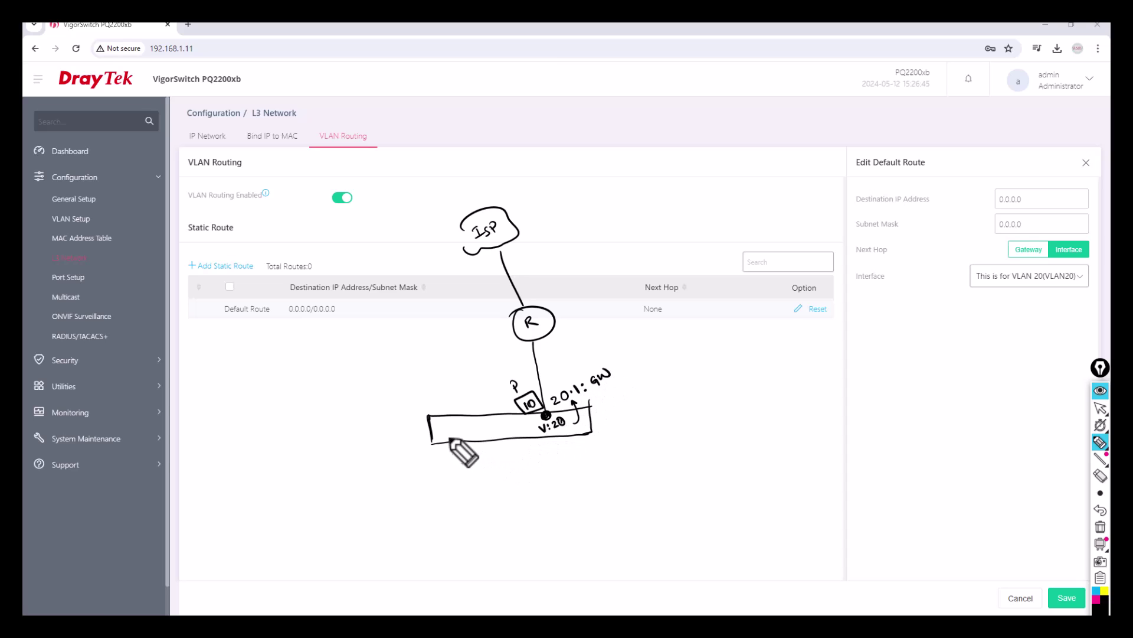
Draw hosts on switch ports 1–3 and label the VLAN 10 host and VLAN 20 interface
mouse_move(448, 441)
mouse_down()
mouse_move(429, 529)
mouse_move(452, 505)
mouse_up()
mouse_move(456, 449)
mouse_down()
mouse_move(452, 458)
mouse_move(464, 442)
mouse_move(520, 495)
mouse_up()
mouse_move(469, 430)
mouse_down()
mouse_move(598, 488)
mouse_move(614, 512)
mouse_move(587, 485)
mouse_up()
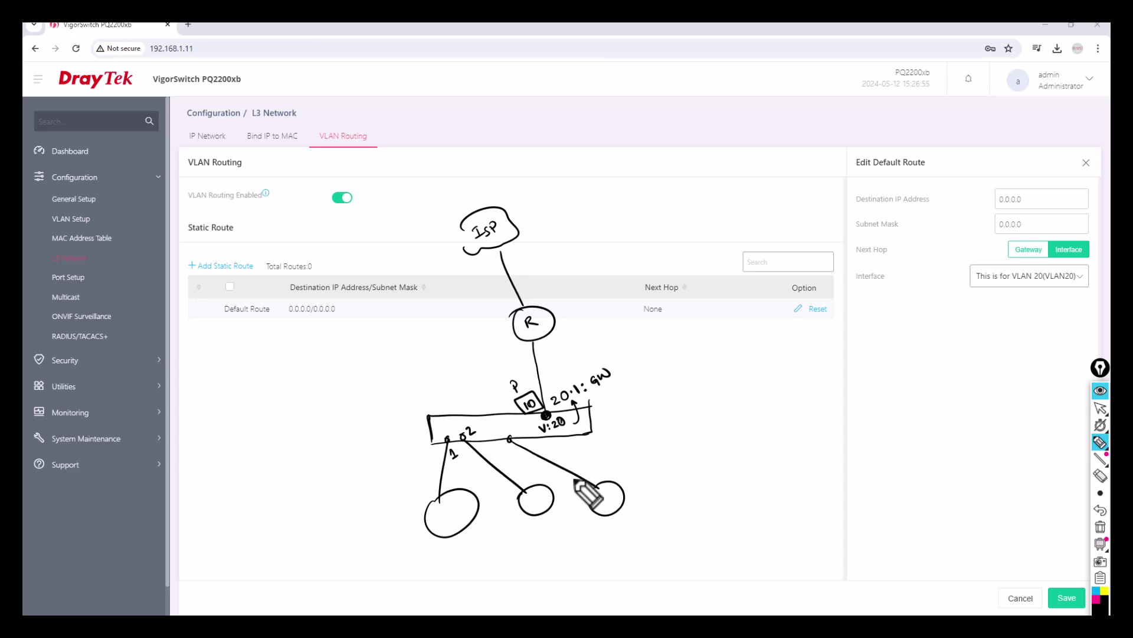
drag(513, 426, 515, 434)
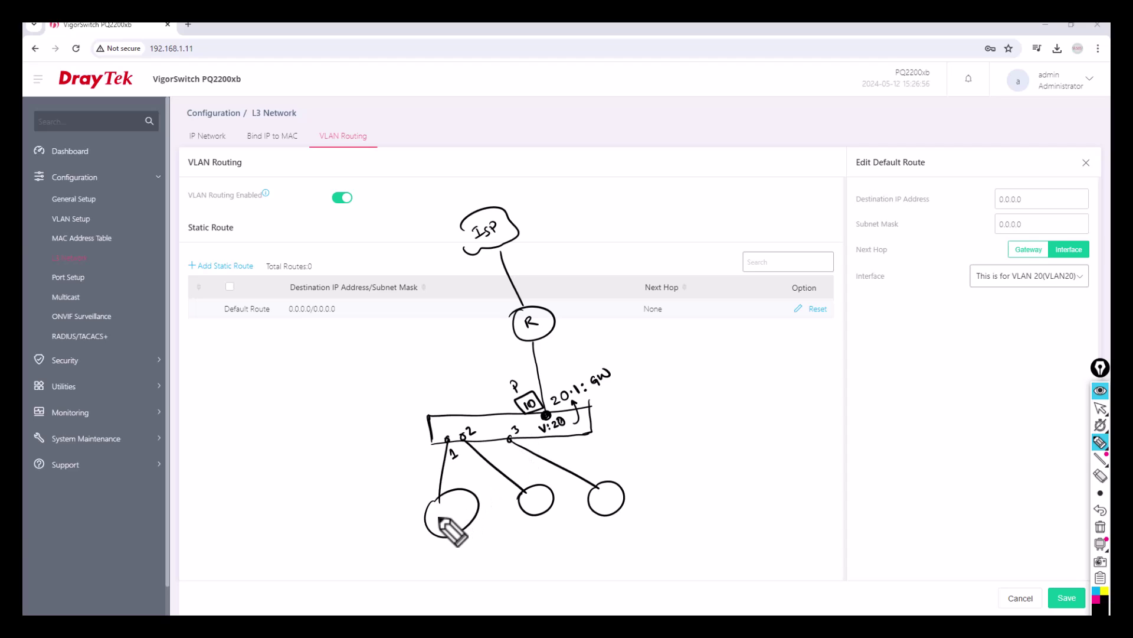
drag(455, 519, 611, 493)
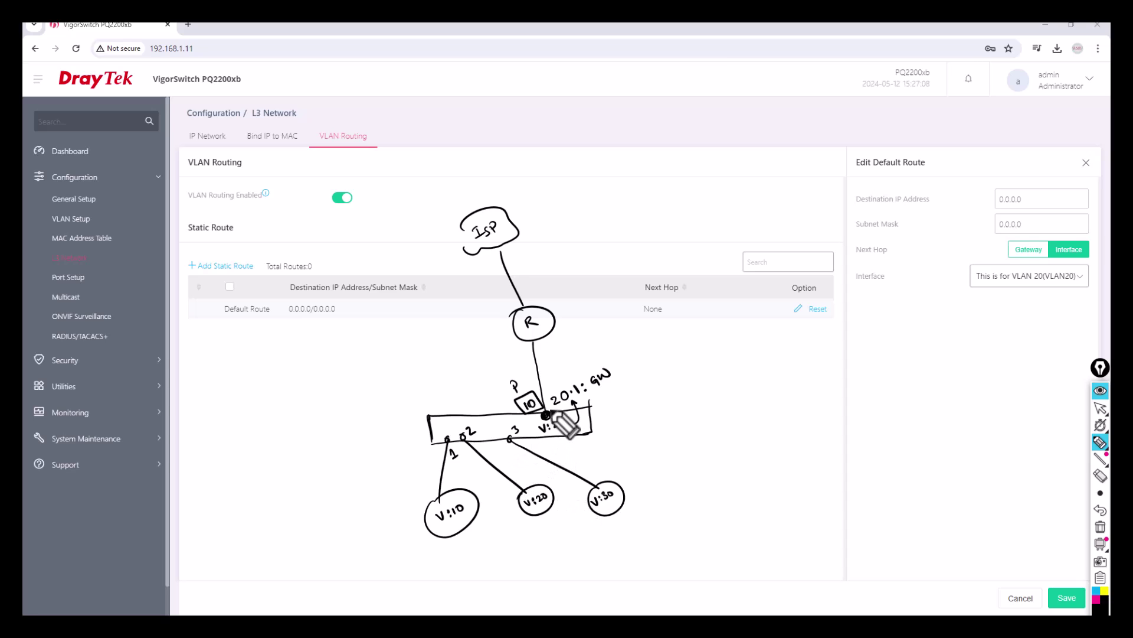
drag(554, 419, 565, 433)
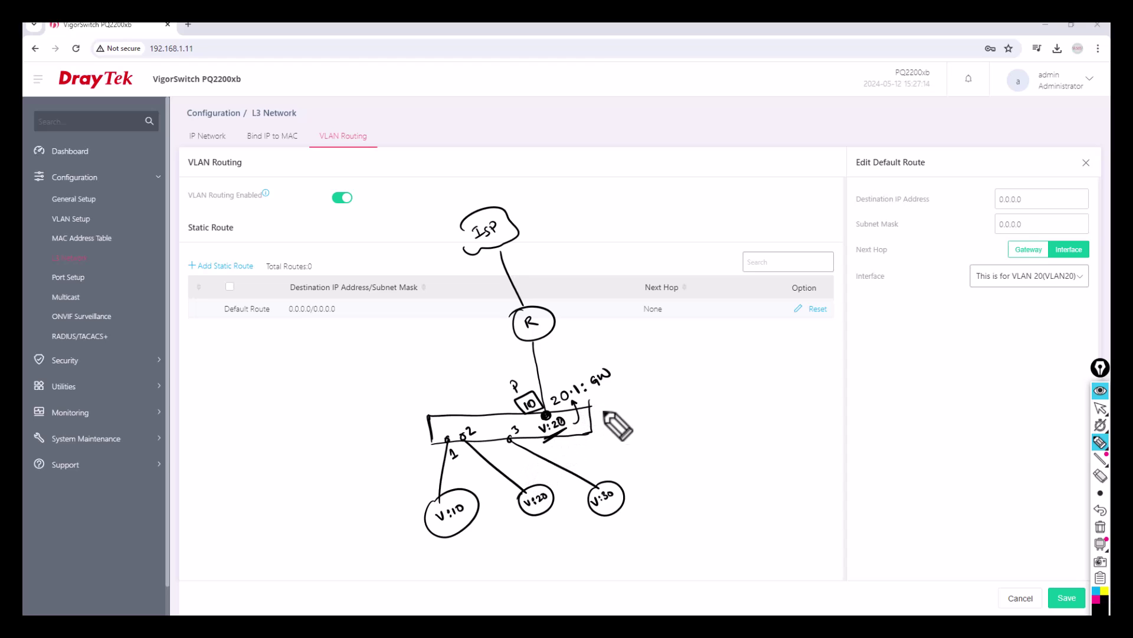
Add arrows, finish the V:20 label, and note a ping to 4.2.2.2 and the 192.168 subnet list
mouse_move(608, 417)
mouse_down()
mouse_move(630, 412)
mouse_move(617, 381)
mouse_up()
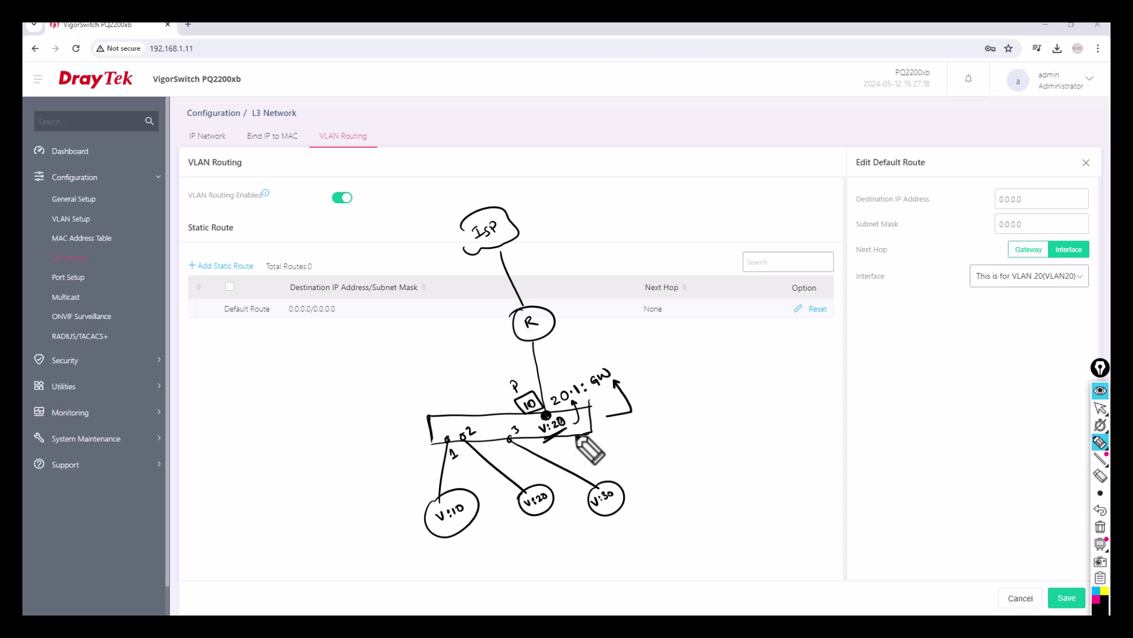
drag(532, 340, 534, 346)
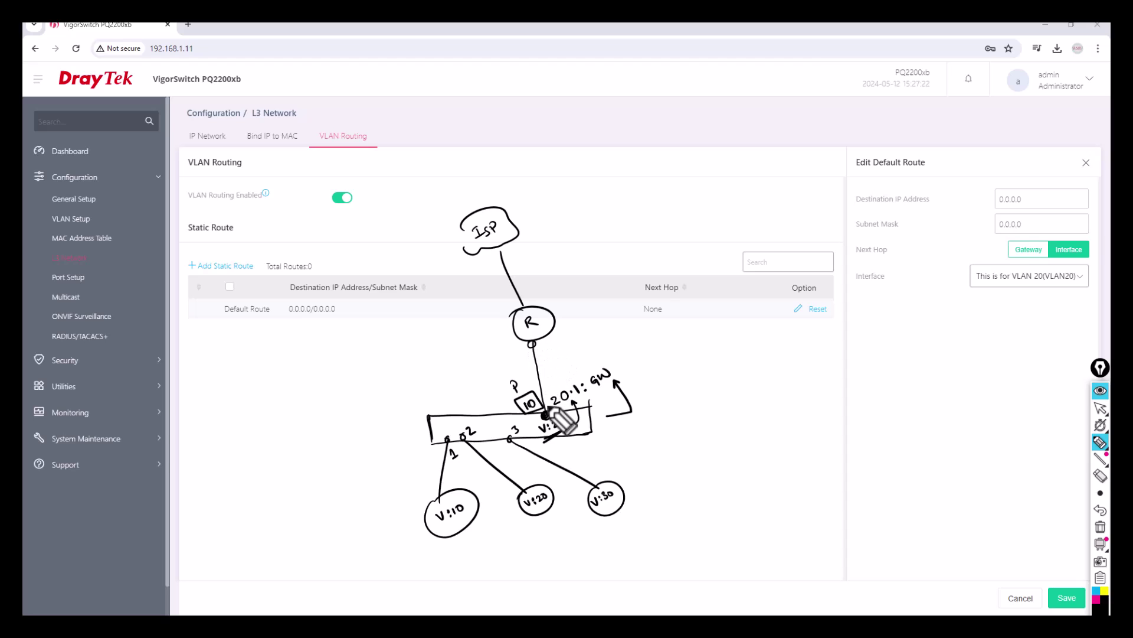
mouse_move(550, 421)
mouse_down()
mouse_move(559, 429)
mouse_move(562, 419)
mouse_up()
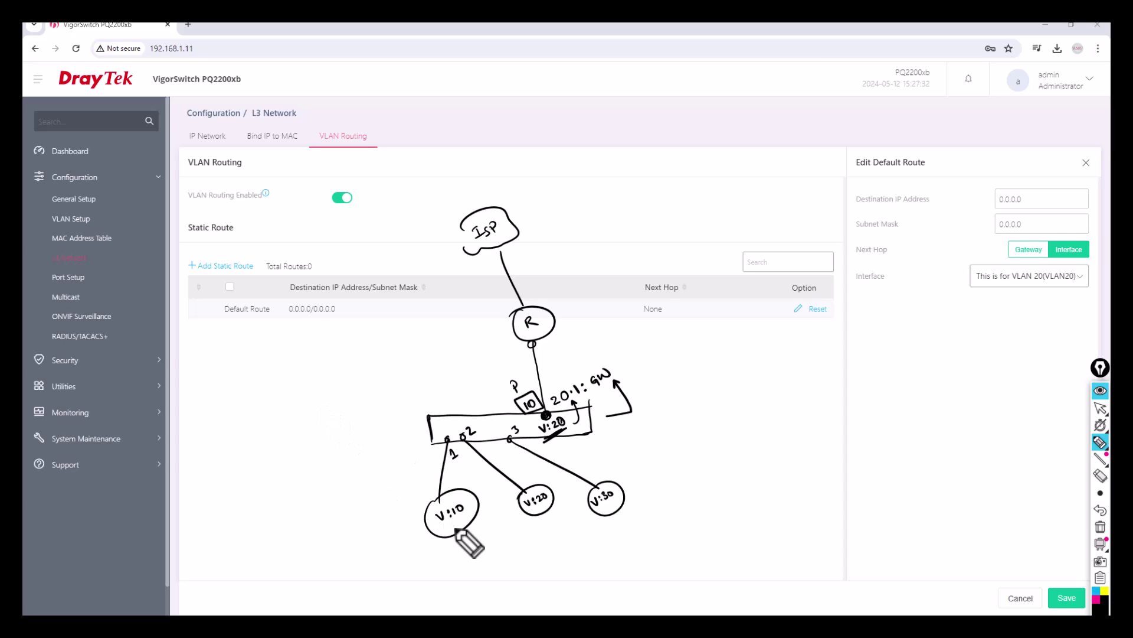
drag(466, 534, 478, 549)
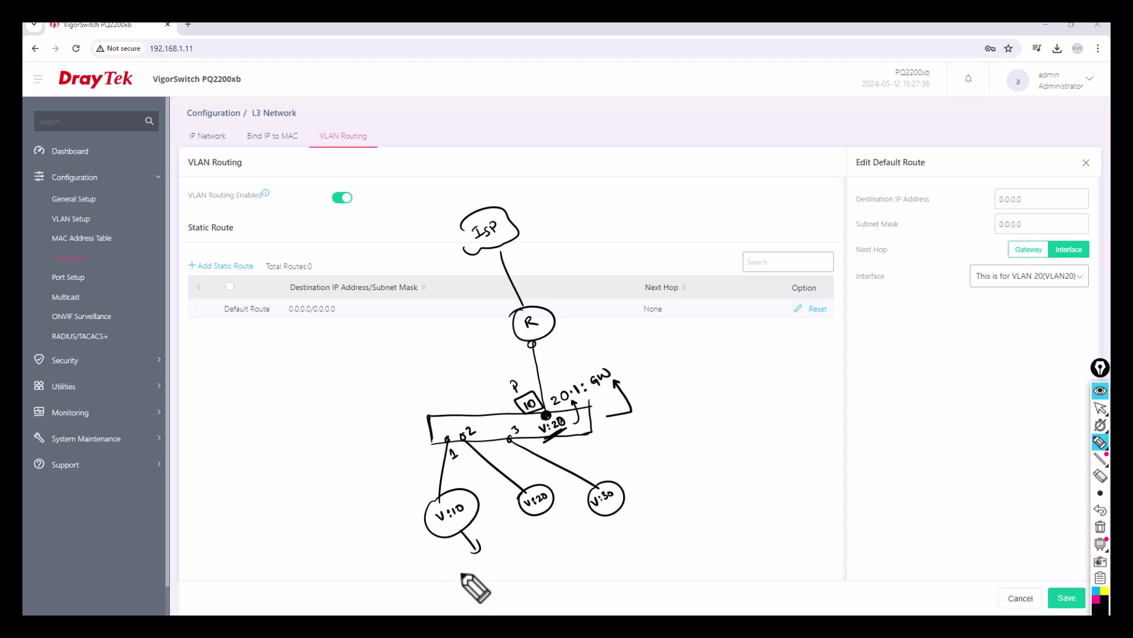
mouse_move(472, 568)
mouse_down()
mouse_move(533, 531)
mouse_move(505, 563)
mouse_up()
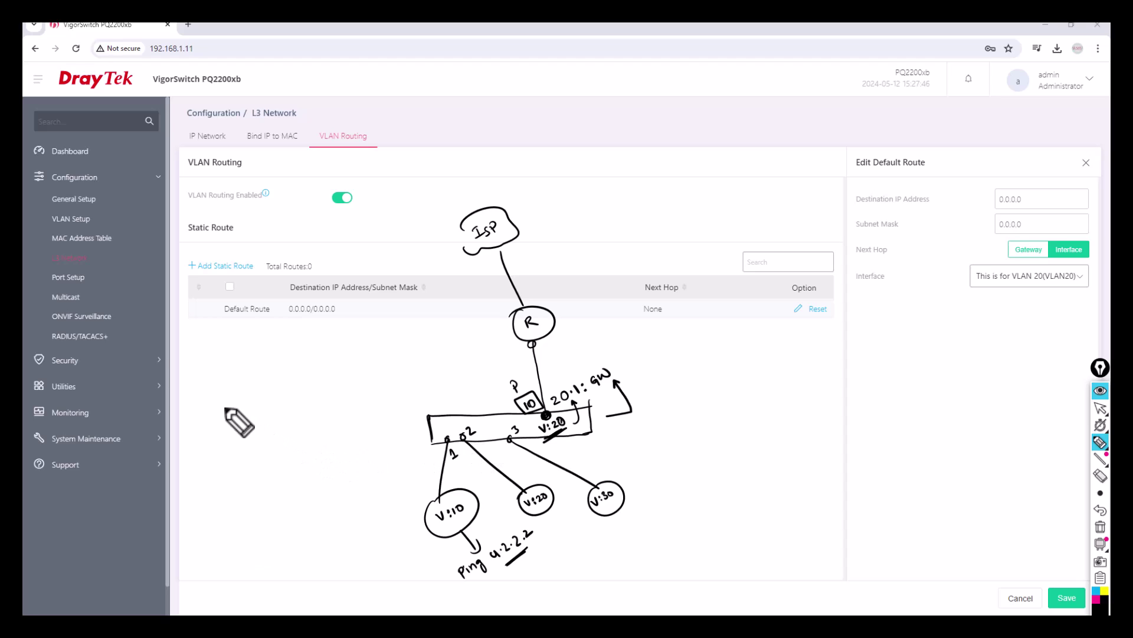
mouse_move(231, 415)
mouse_down()
mouse_move(237, 398)
mouse_move(289, 390)
mouse_move(298, 367)
mouse_move(319, 437)
mouse_move(304, 433)
mouse_move(329, 420)
mouse_up()
Circle and underline the 192.168.10.0–40.0 subnets and add arrows by the ping note and switch
click(317, 435)
mouse_move(305, 350)
mouse_down()
mouse_move(213, 417)
mouse_move(328, 452)
mouse_move(306, 352)
mouse_up()
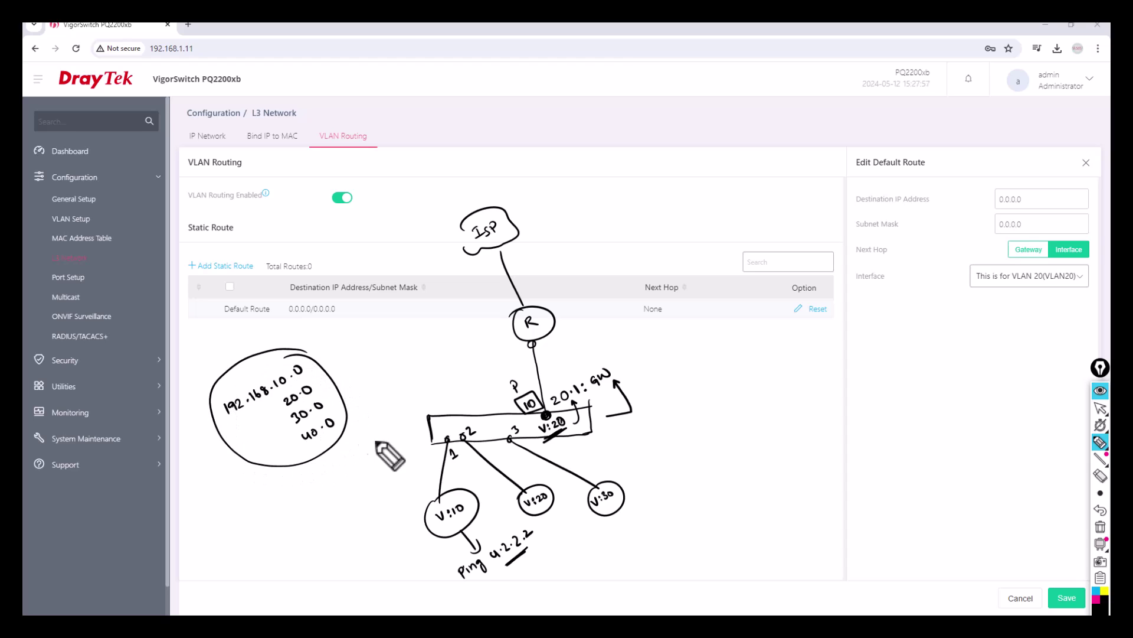
drag(423, 544, 450, 565)
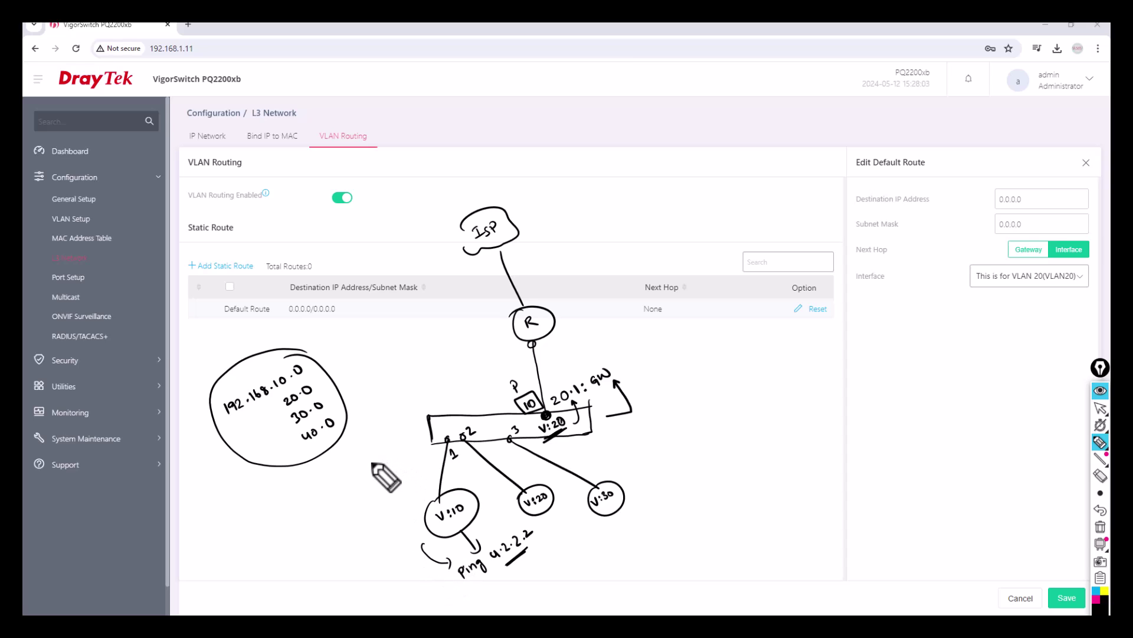
drag(390, 417, 417, 424)
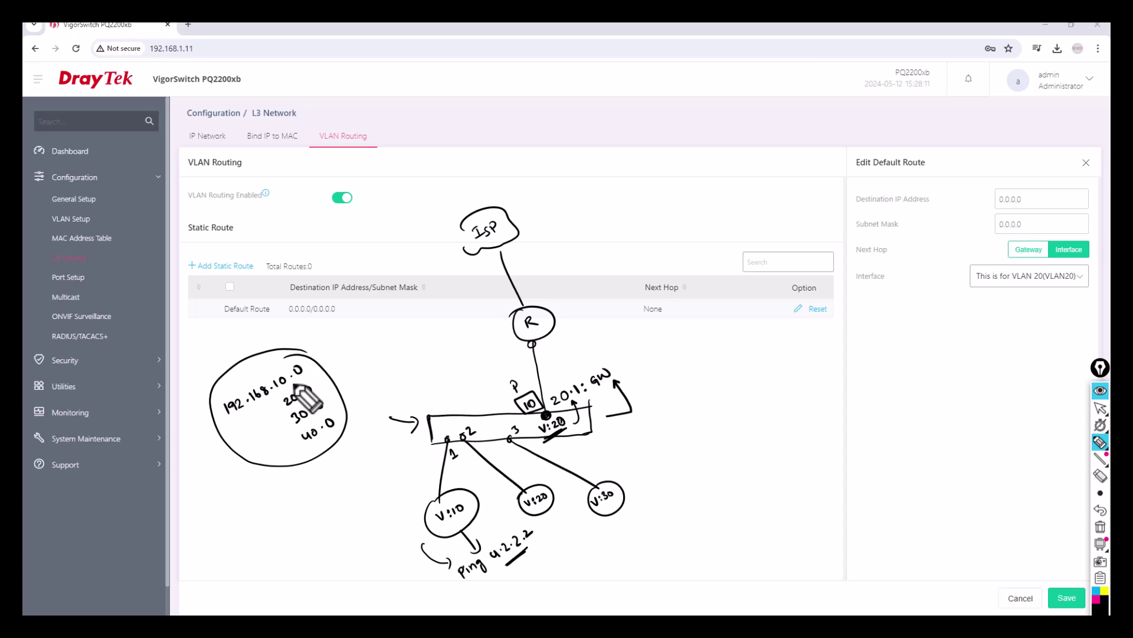
mouse_move(275, 388)
mouse_down()
mouse_move(298, 403)
mouse_move(310, 441)
mouse_up()
drag(315, 428, 314, 426)
drag(299, 442, 316, 436)
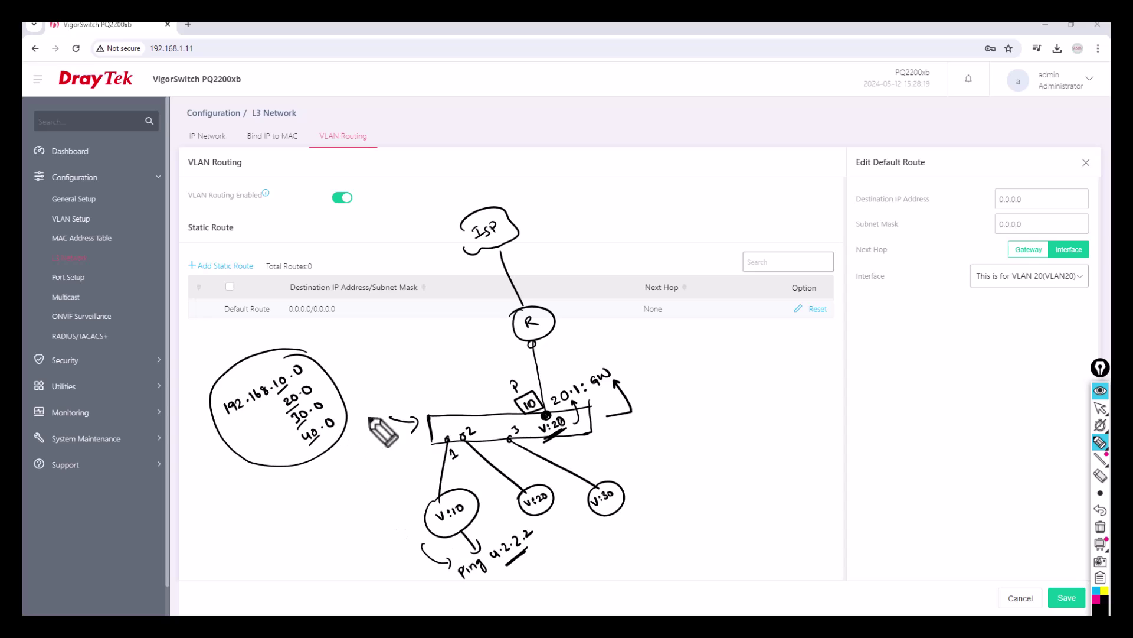
Draw an arrow to an underlined, boxed 0.0.0.0 note beside the switch
drag(621, 435, 731, 388)
drag(679, 447, 731, 418)
mouse_move(728, 375)
mouse_down()
mouse_move(670, 408)
mouse_move(688, 425)
mouse_move(735, 383)
mouse_move(809, 360)
mouse_move(747, 393)
mouse_up()
Circle the 0.0.0.0 mask note, label the router port 20.2, and draw switch–router–ISP paths
mouse_move(833, 337)
mouse_down()
mouse_move(873, 331)
mouse_move(845, 335)
mouse_up()
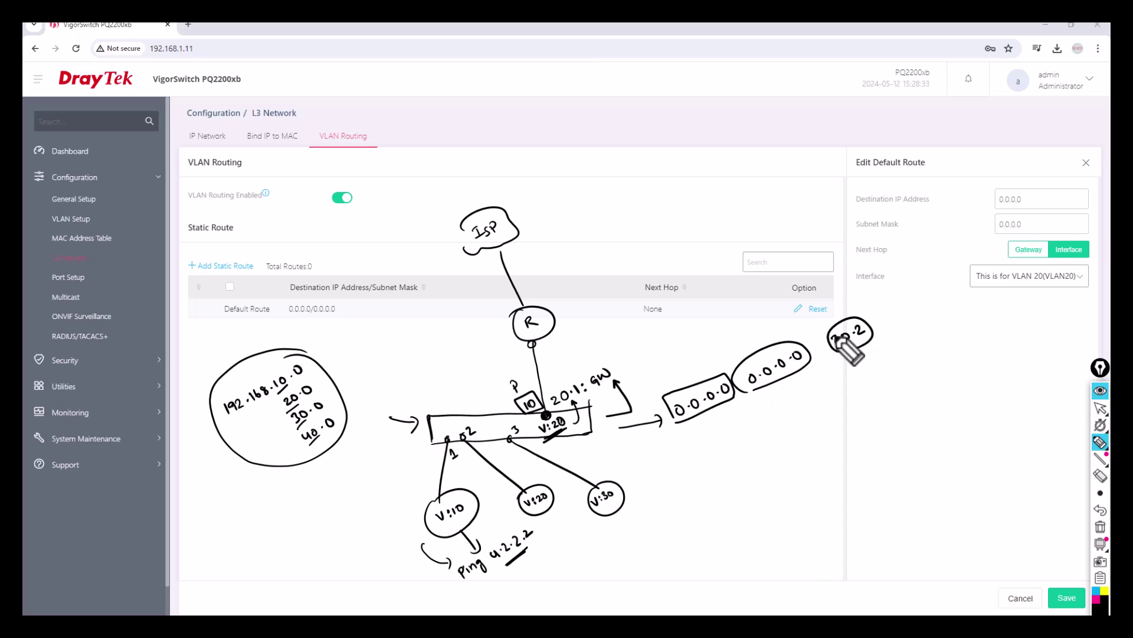
mouse_move(541, 348)
mouse_down()
mouse_move(575, 342)
mouse_move(579, 353)
mouse_up()
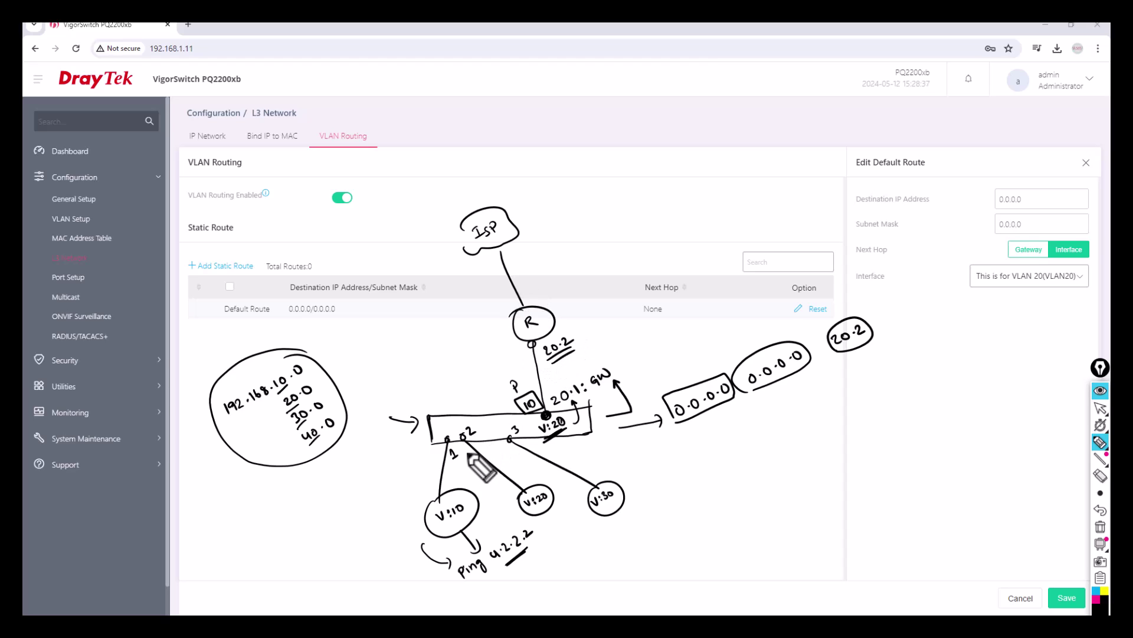
click(509, 438)
drag(514, 427, 517, 434)
mouse_move(490, 412)
mouse_down()
mouse_move(490, 378)
mouse_move(510, 346)
mouse_up()
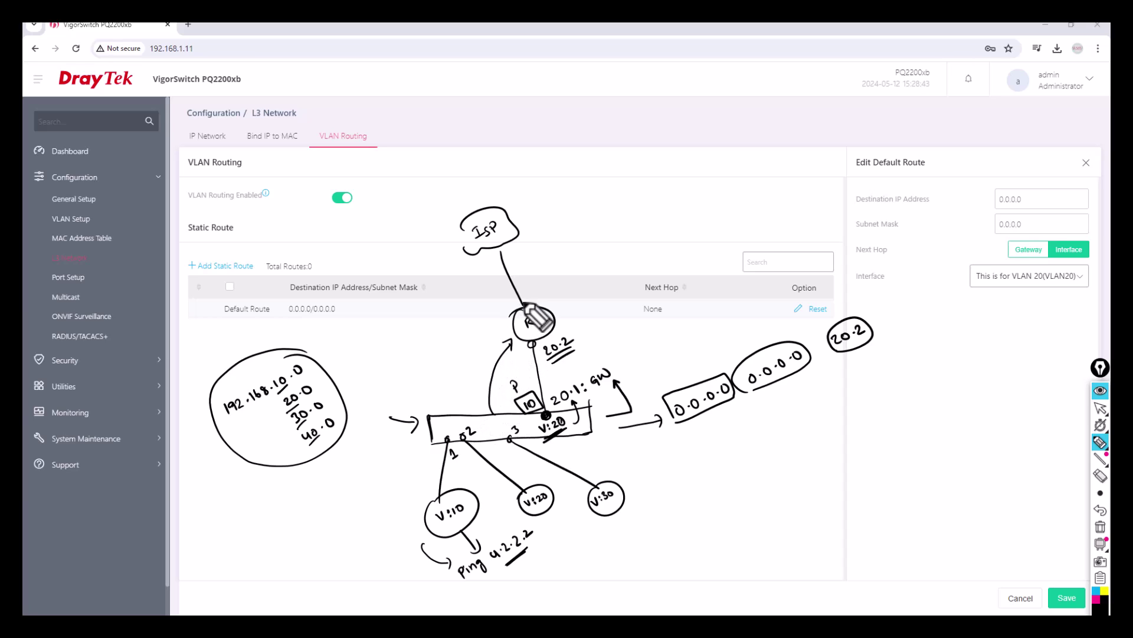
drag(536, 299, 517, 250)
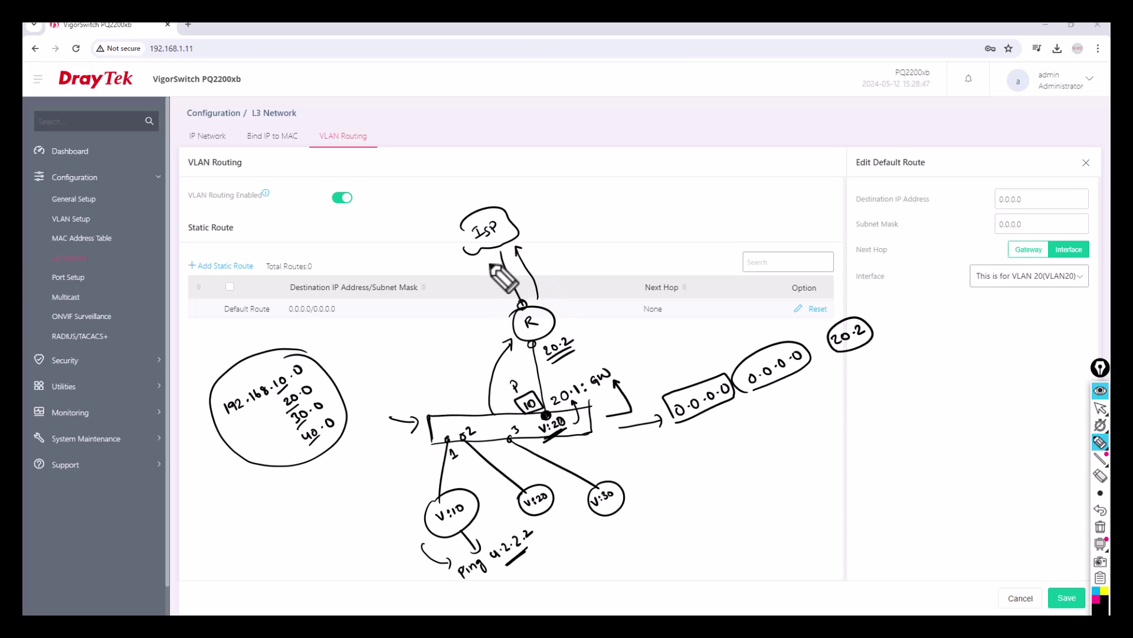
drag(484, 261, 507, 303)
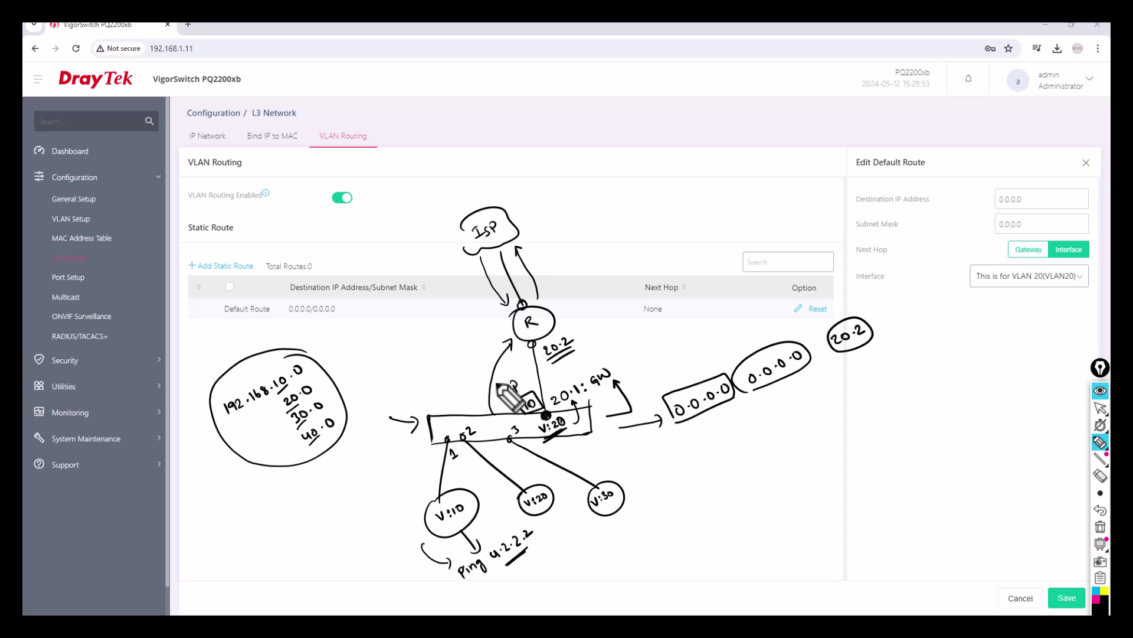
mouse_move(509, 326)
mouse_down()
mouse_move(483, 360)
mouse_move(476, 413)
mouse_up()
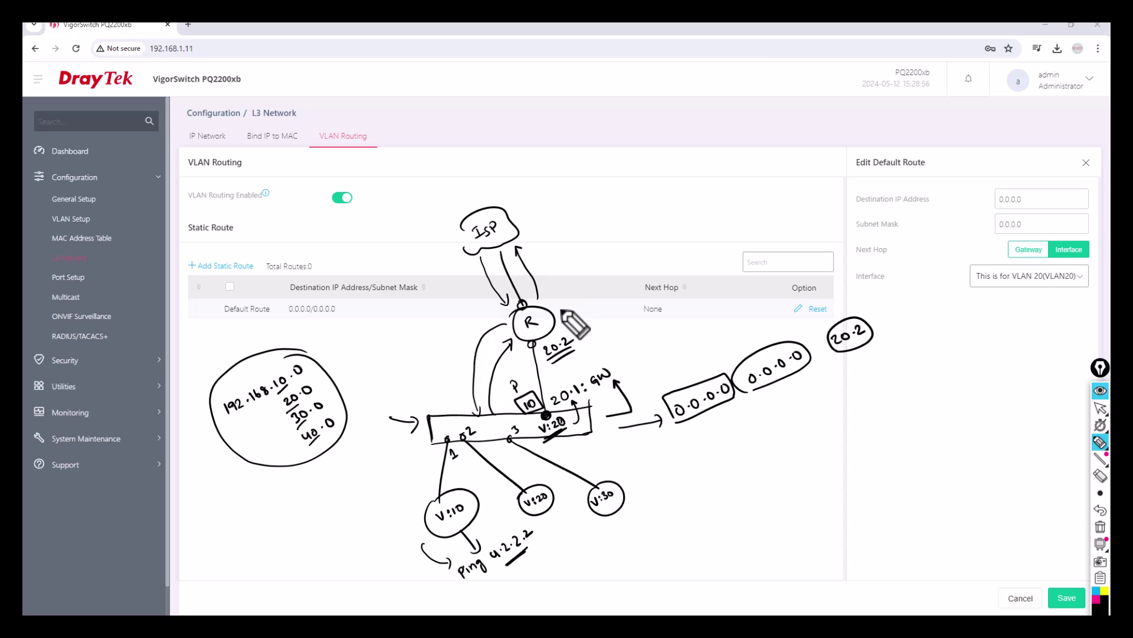
Annotate subnets via 20 and an R1–R2 L3 link, then open the Default Route for editing
mouse_move(421, 354)
mouse_down()
mouse_move(438, 345)
mouse_move(426, 370)
mouse_move(449, 384)
mouse_up()
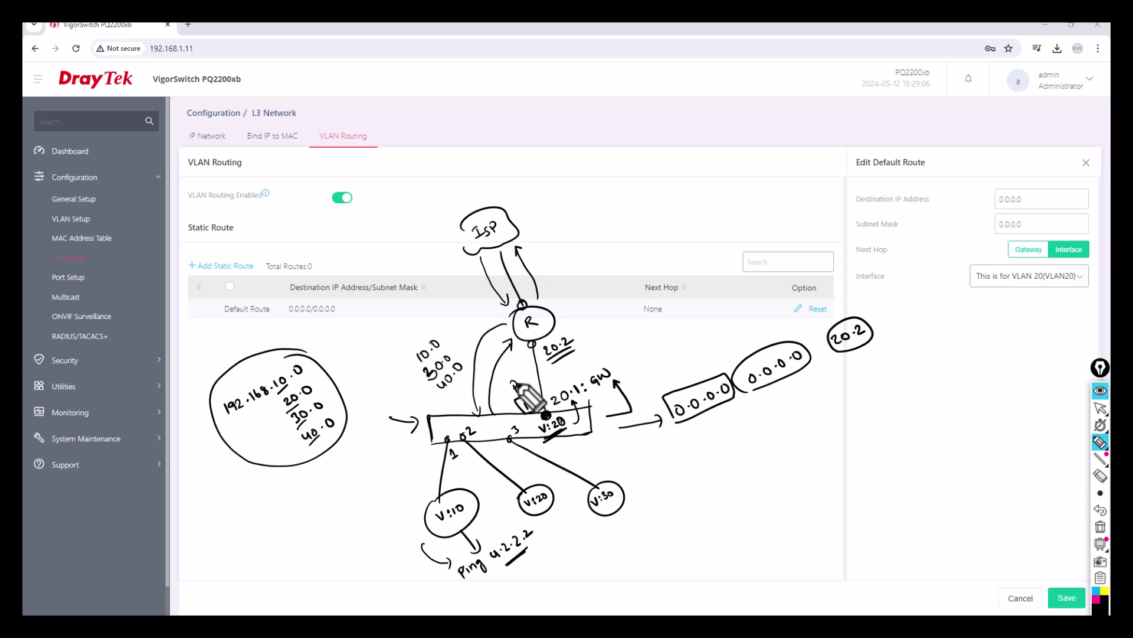
mouse_move(449, 336)
mouse_down()
mouse_move(453, 367)
mouse_move(473, 316)
mouse_move(470, 332)
mouse_move(452, 330)
mouse_move(469, 312)
mouse_up()
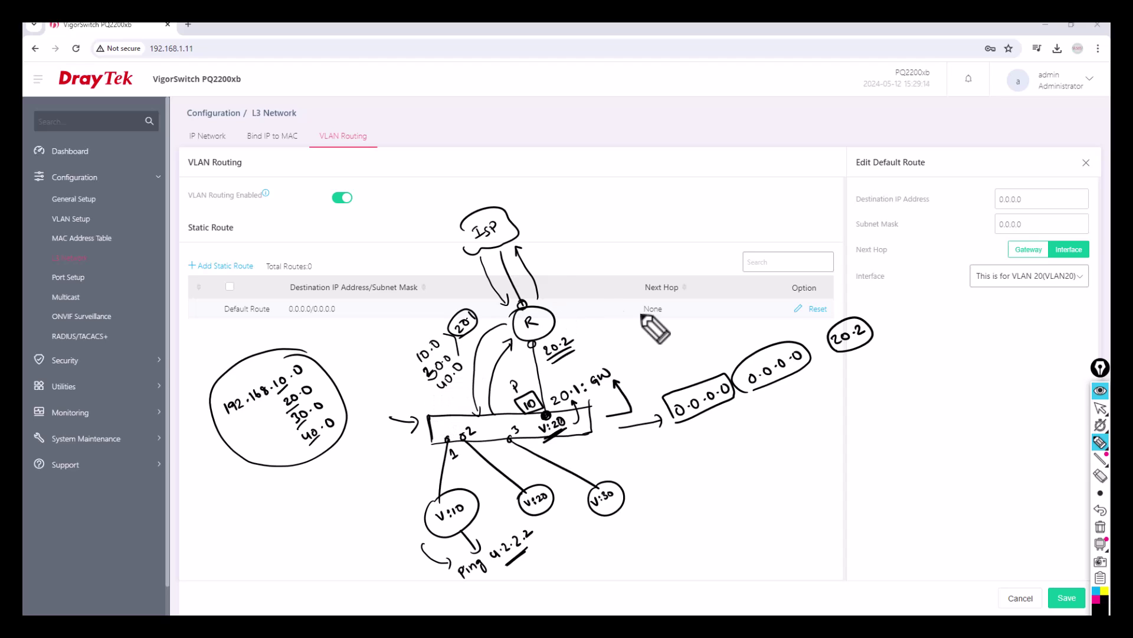
mouse_move(262, 297)
mouse_down()
mouse_move(220, 313)
mouse_move(263, 297)
mouse_up()
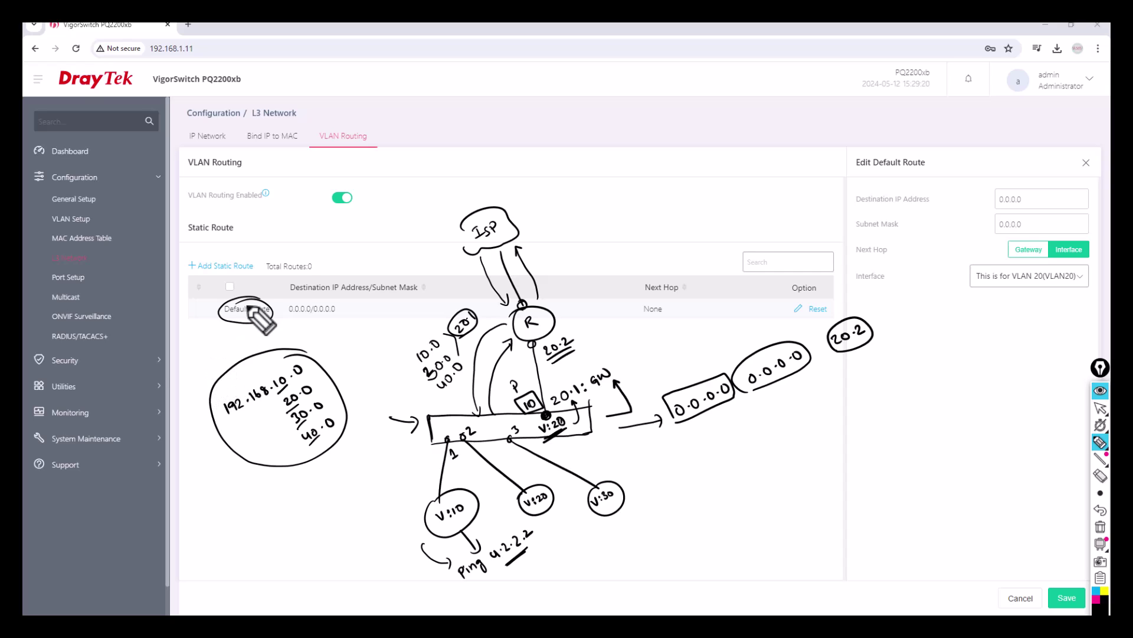
mouse_move(617, 201)
mouse_down()
mouse_move(626, 183)
mouse_move(636, 200)
mouse_move(754, 146)
mouse_move(732, 159)
mouse_up()
click(654, 190)
mouse_move(662, 159)
mouse_down()
mouse_move(677, 172)
mouse_move(665, 157)
mouse_up()
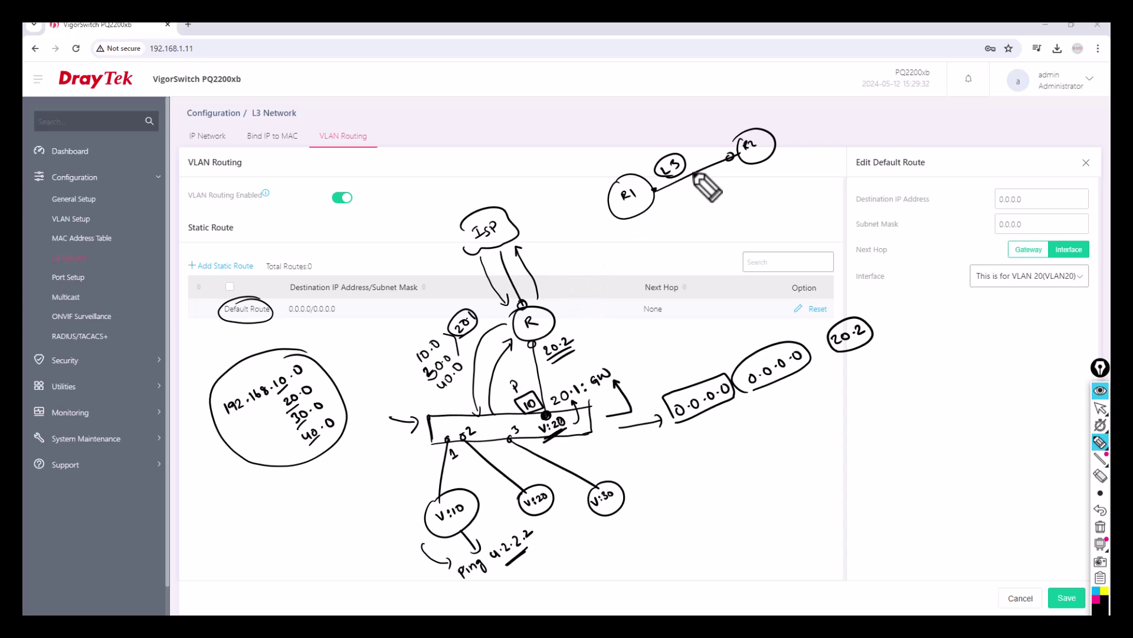
drag(666, 199, 724, 166)
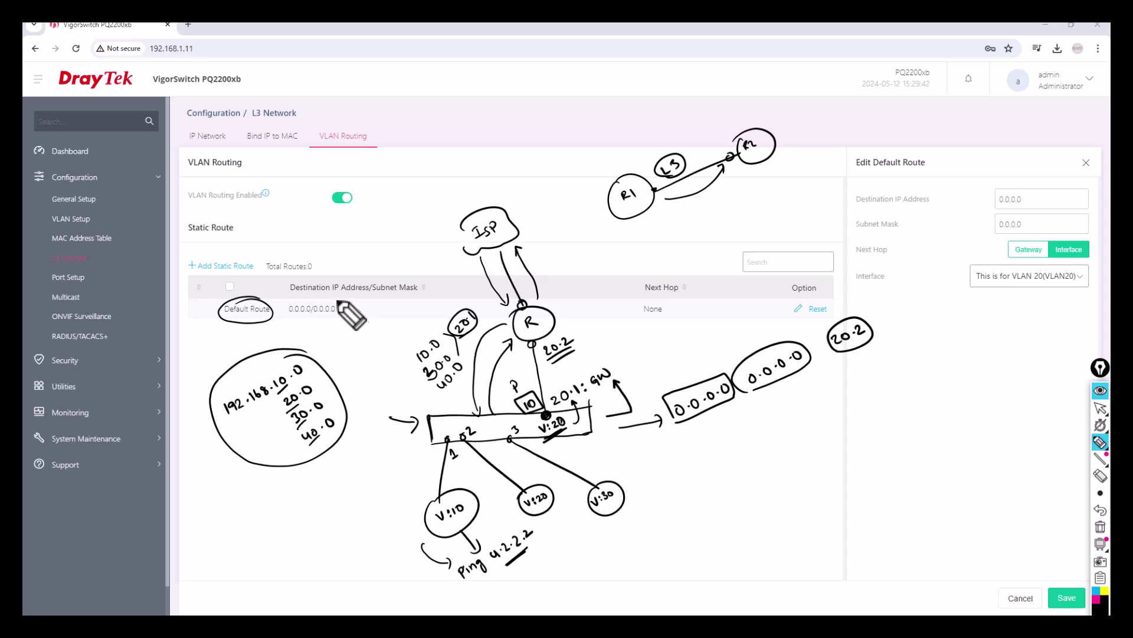
click(1100, 528)
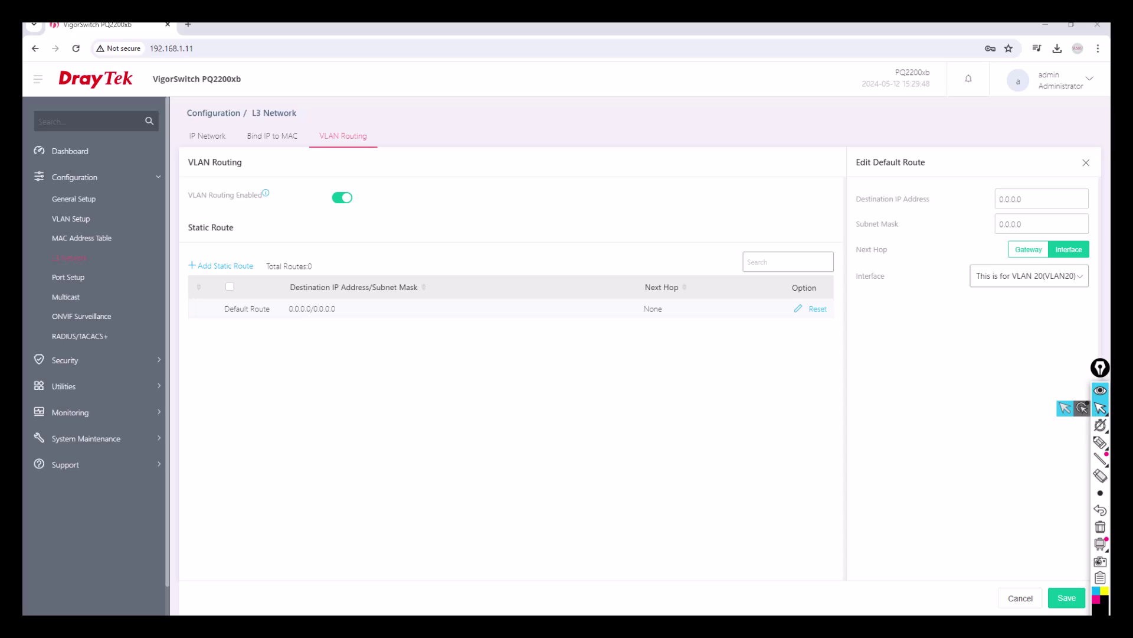
Change the Default Route's next hop to gateway 192.168.20.2 and confirm the save
mouse_move(1100, 425)
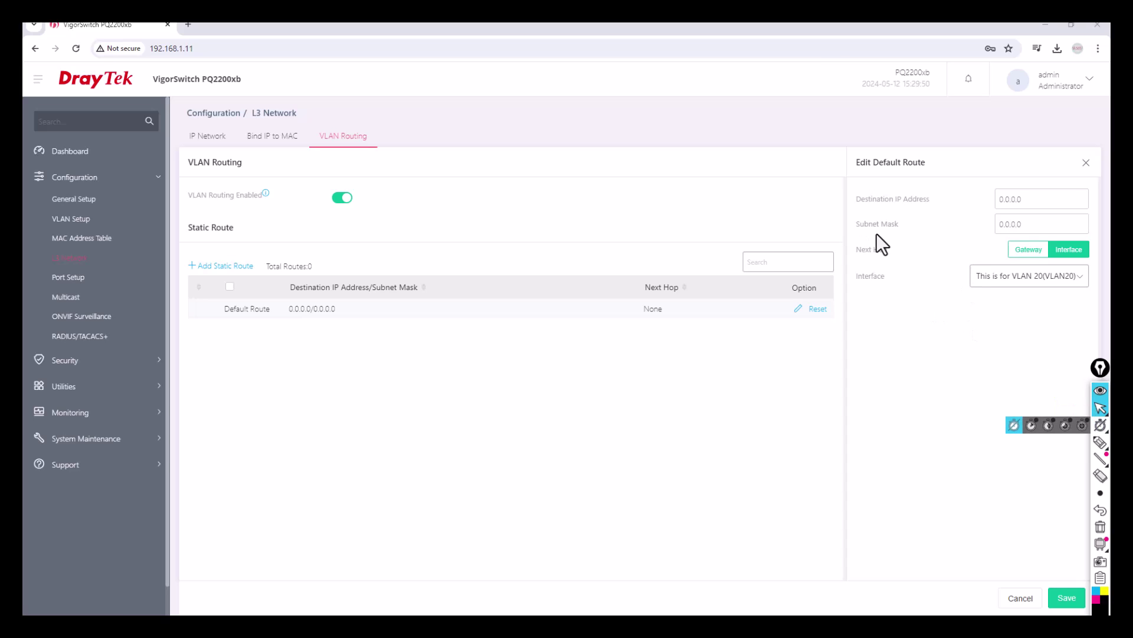
click(1018, 286)
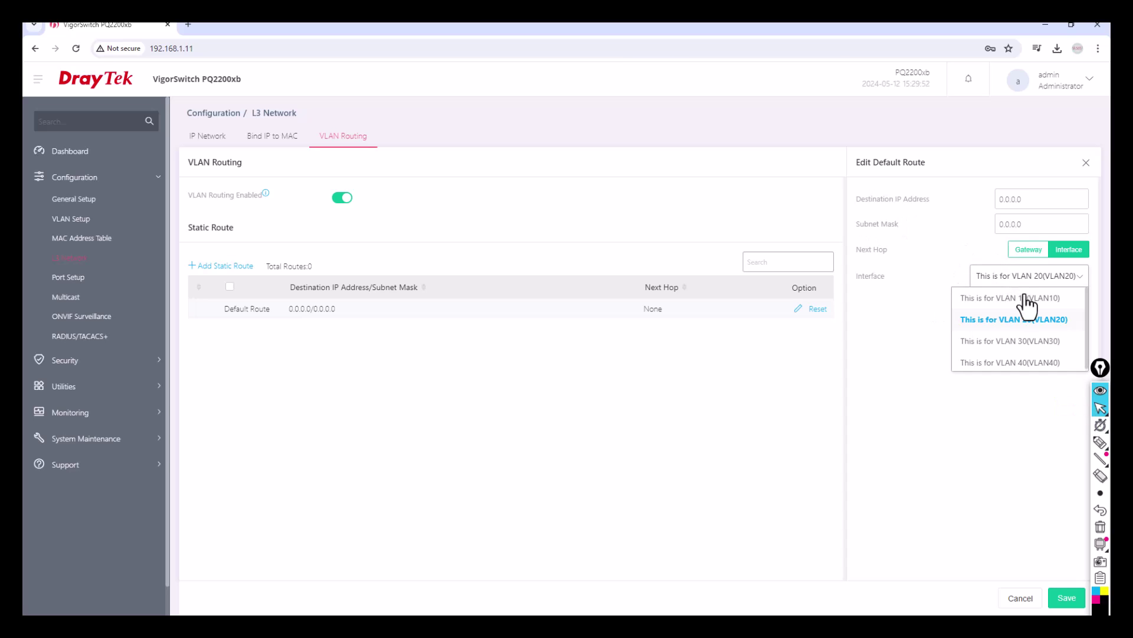
click(1032, 322)
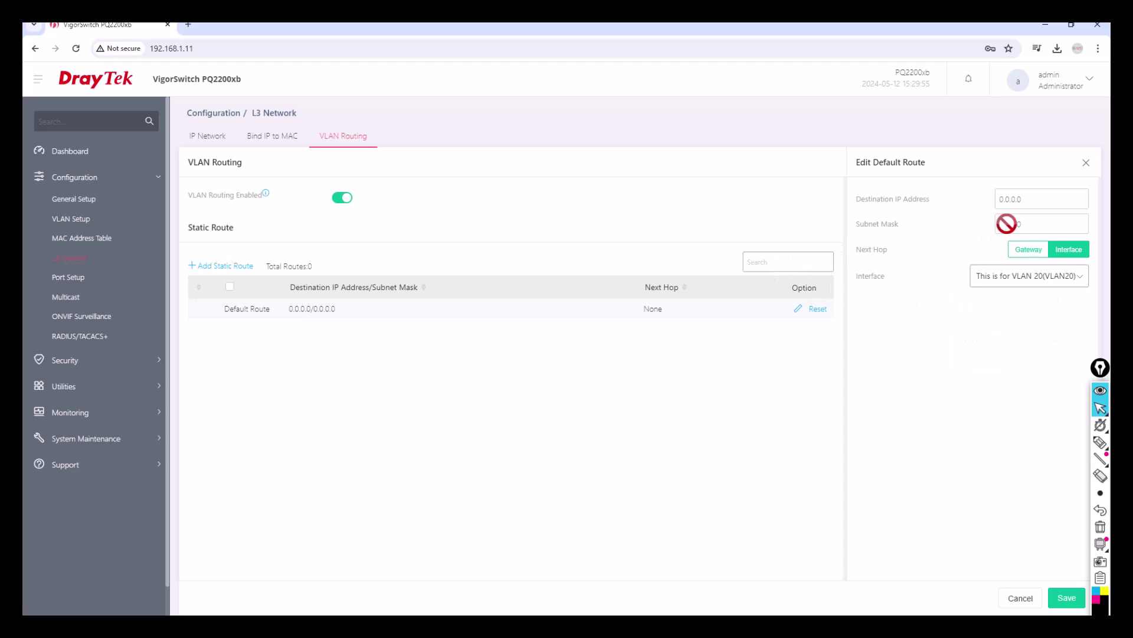
click(1029, 278)
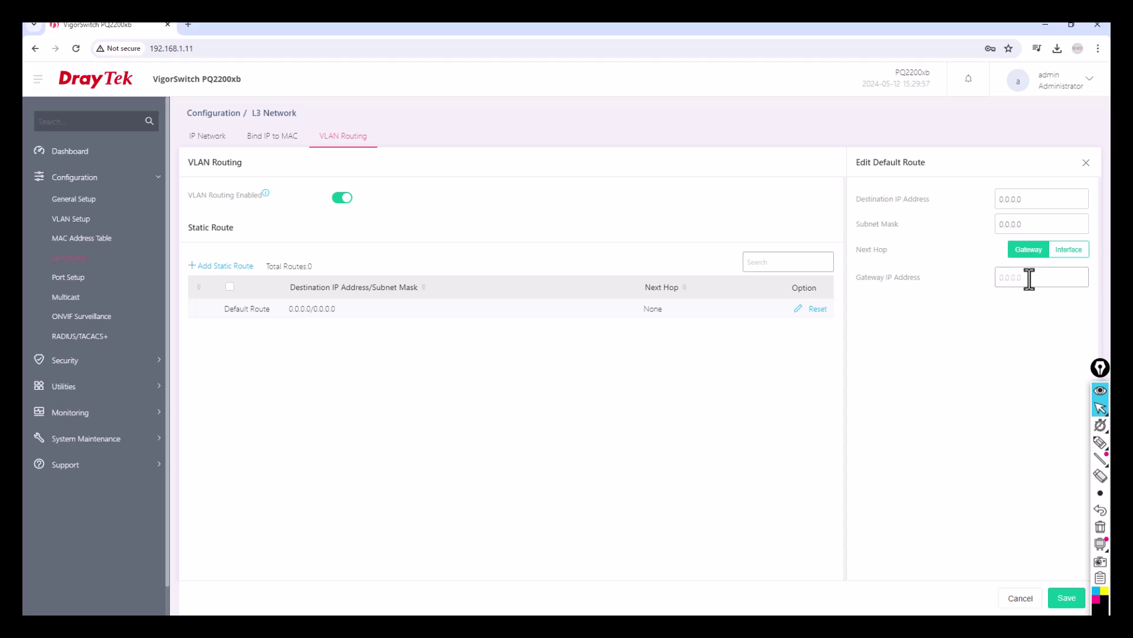
text(192.168.20.2)
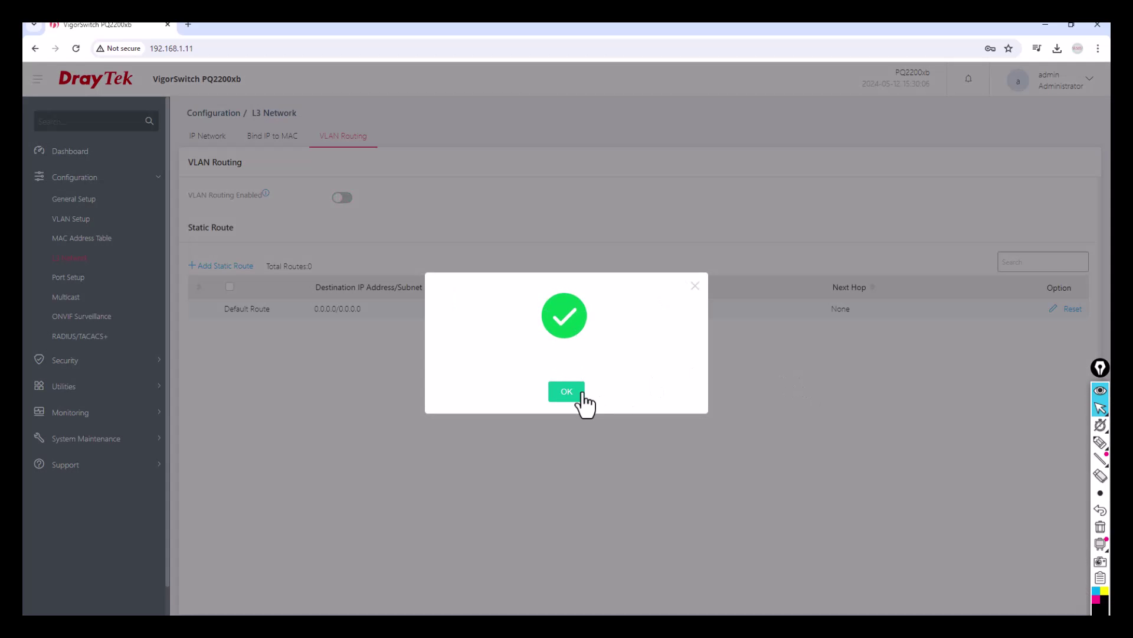
click(583, 394)
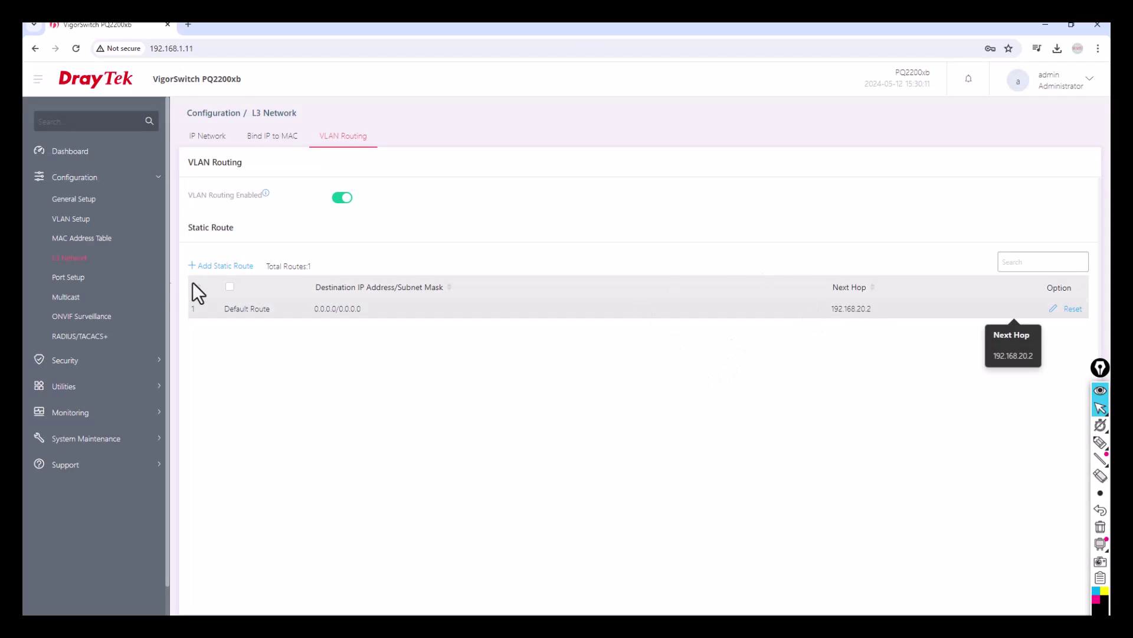
Reset the Default Route's next hop and acknowledge the reset
click(219, 263)
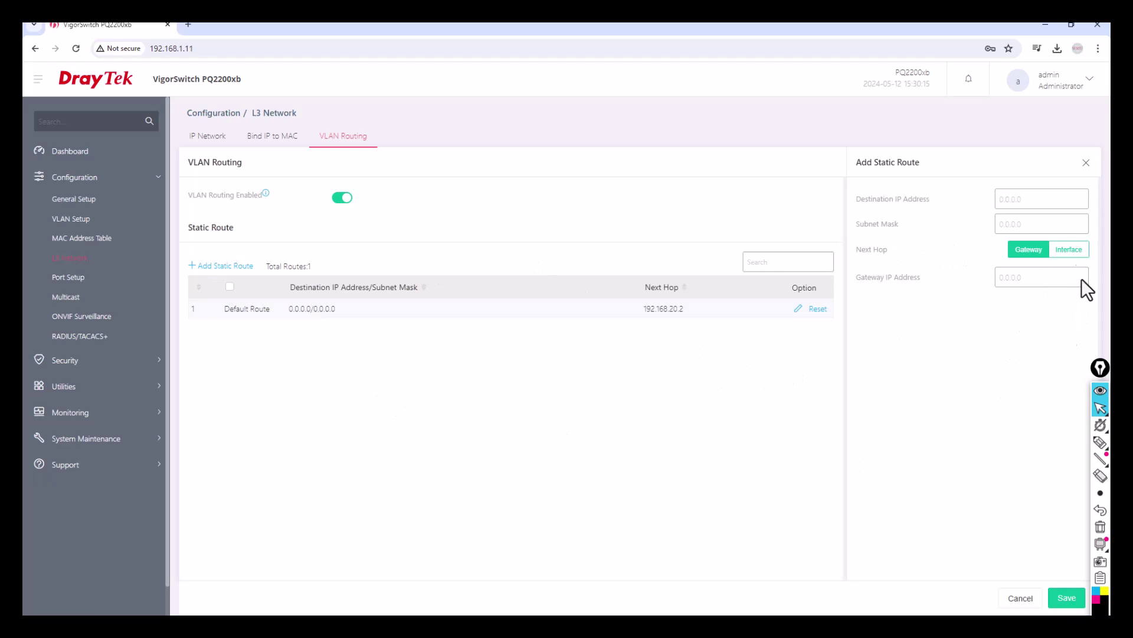
click(1066, 251)
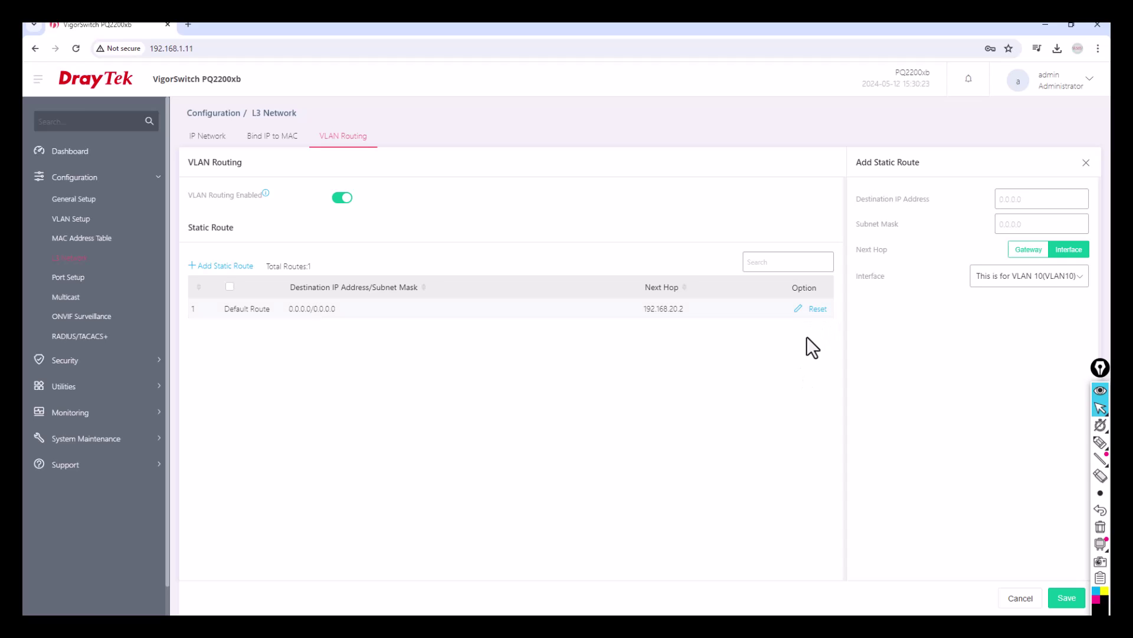
click(817, 308)
click(568, 390)
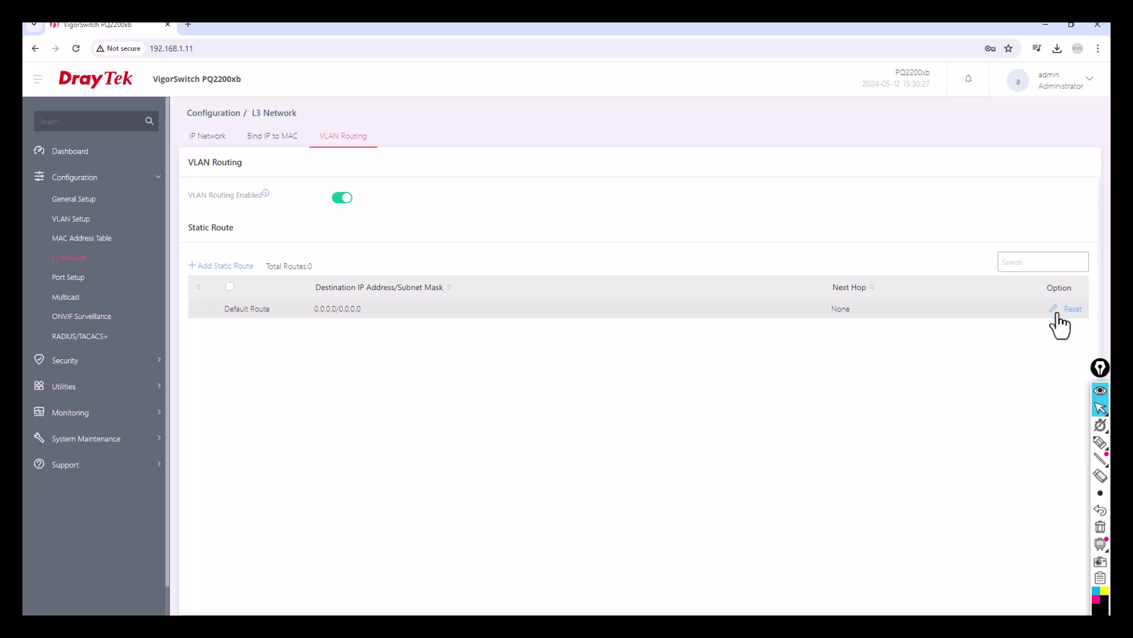
Edit the Default Route to use interface VLAN 20 (VLAN20) as next hop and save
click(1054, 310)
click(1068, 249)
click(1054, 277)
click(1036, 326)
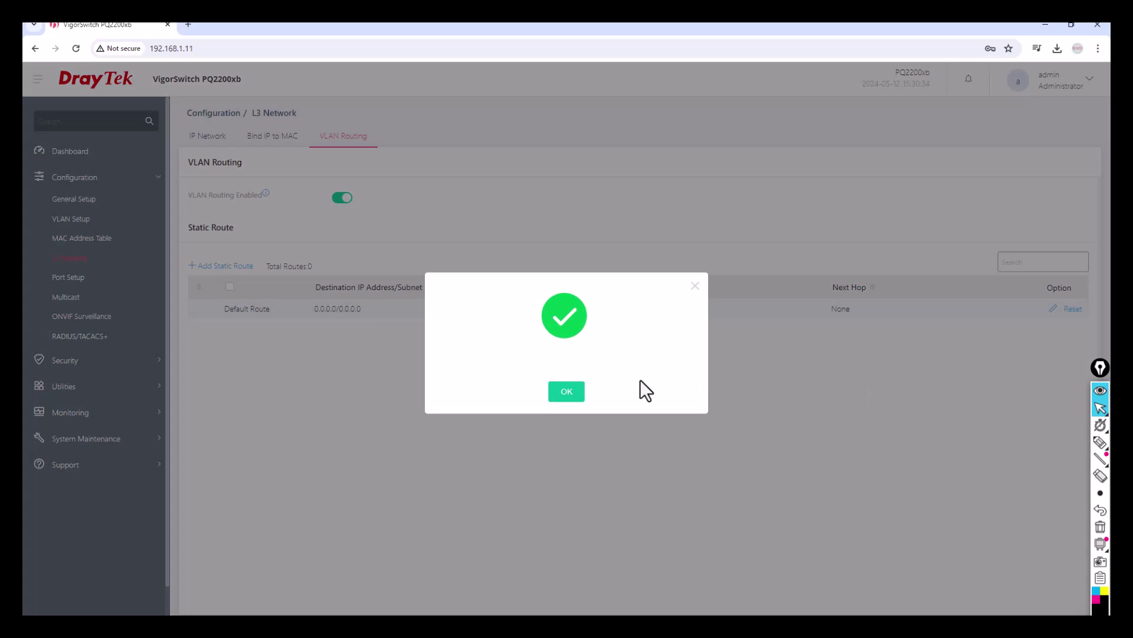
click(571, 383)
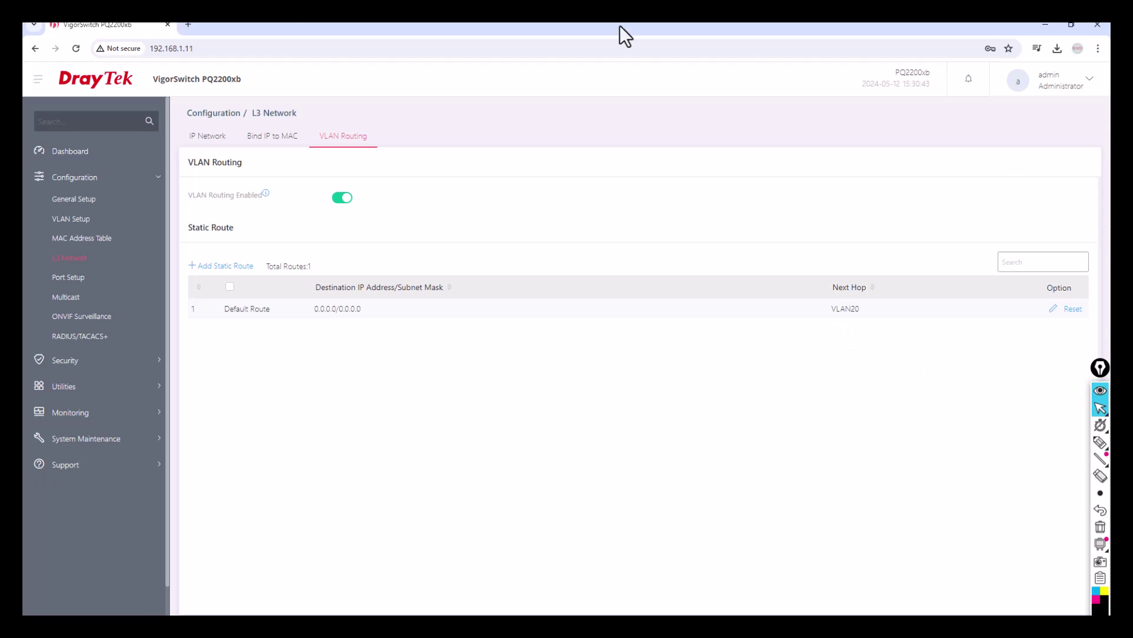
Review the VLAN interfaces with DHCP, the VLAN list, and the VLAN Routing page
click(206, 137)
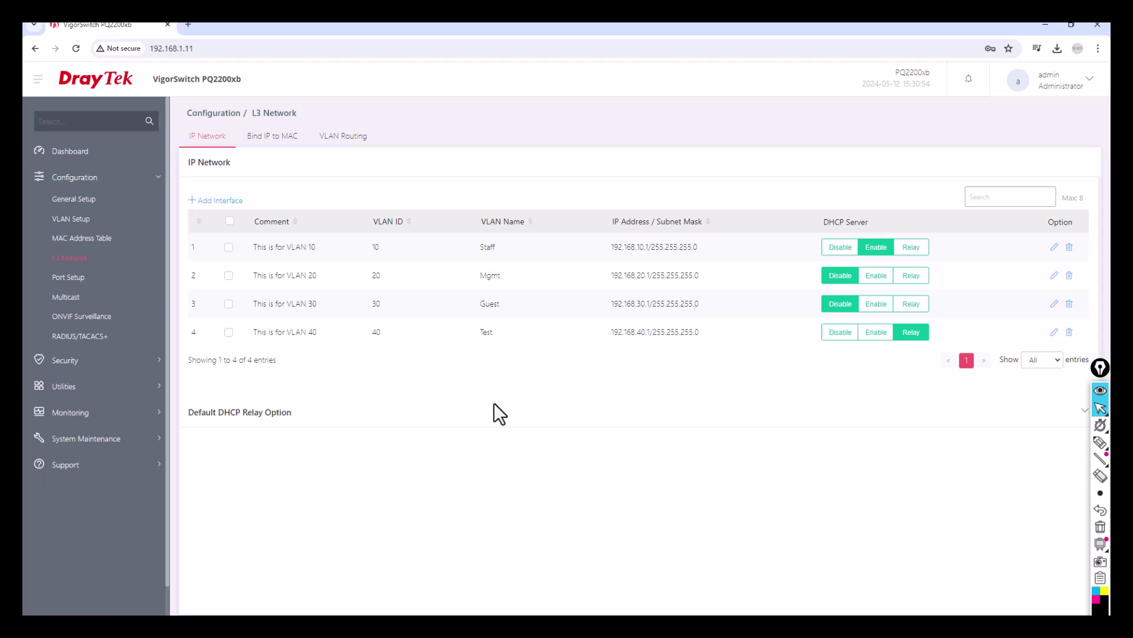
click(78, 219)
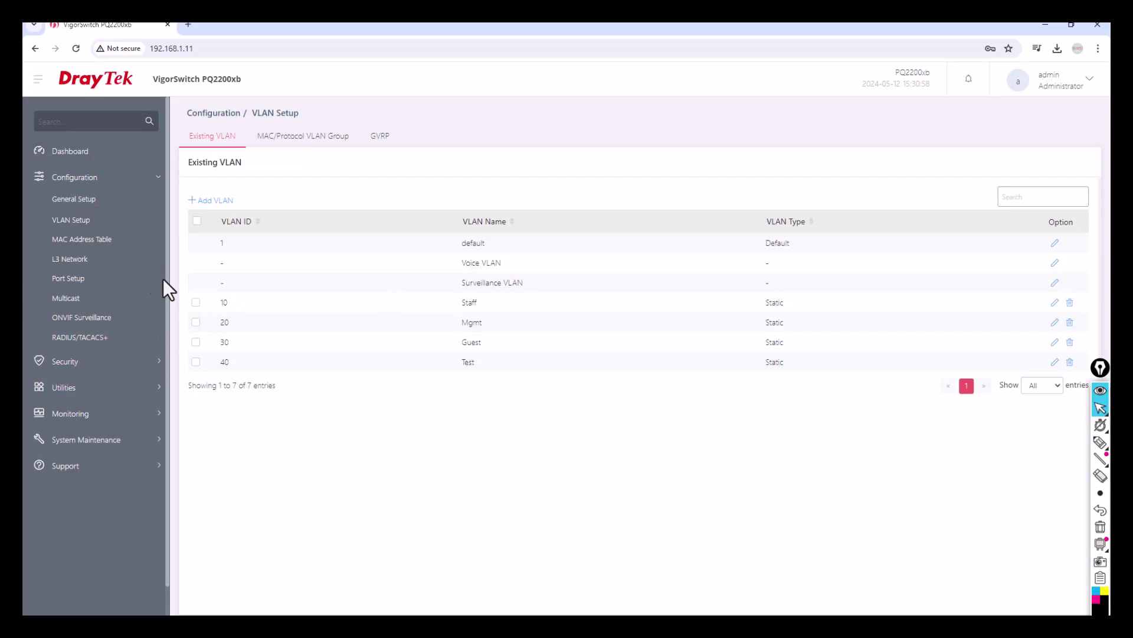
click(84, 263)
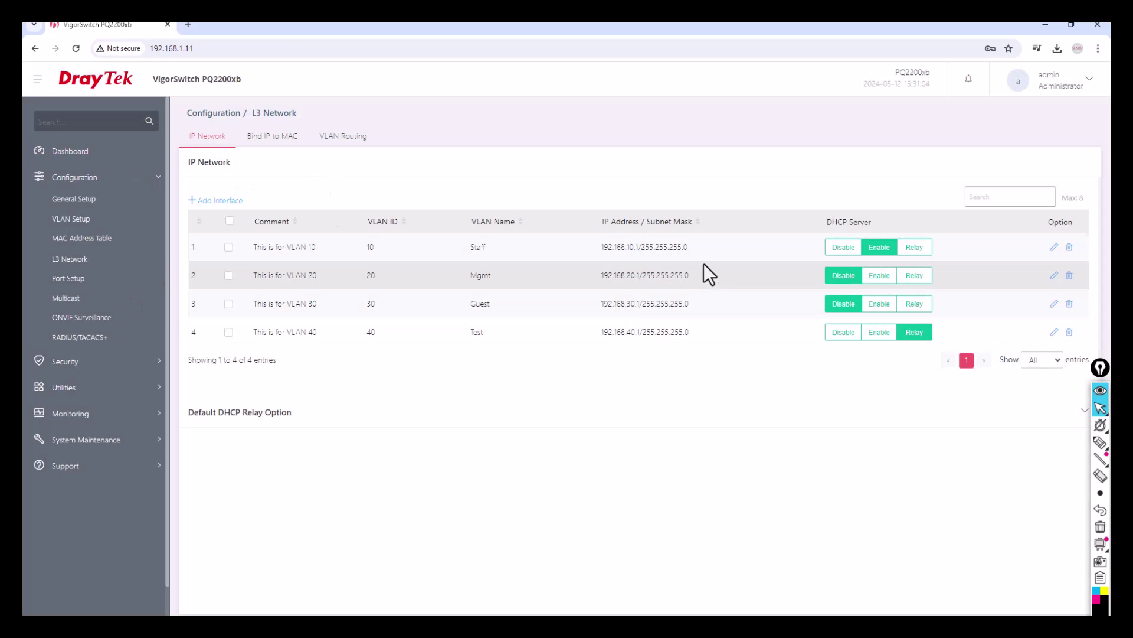
click(344, 139)
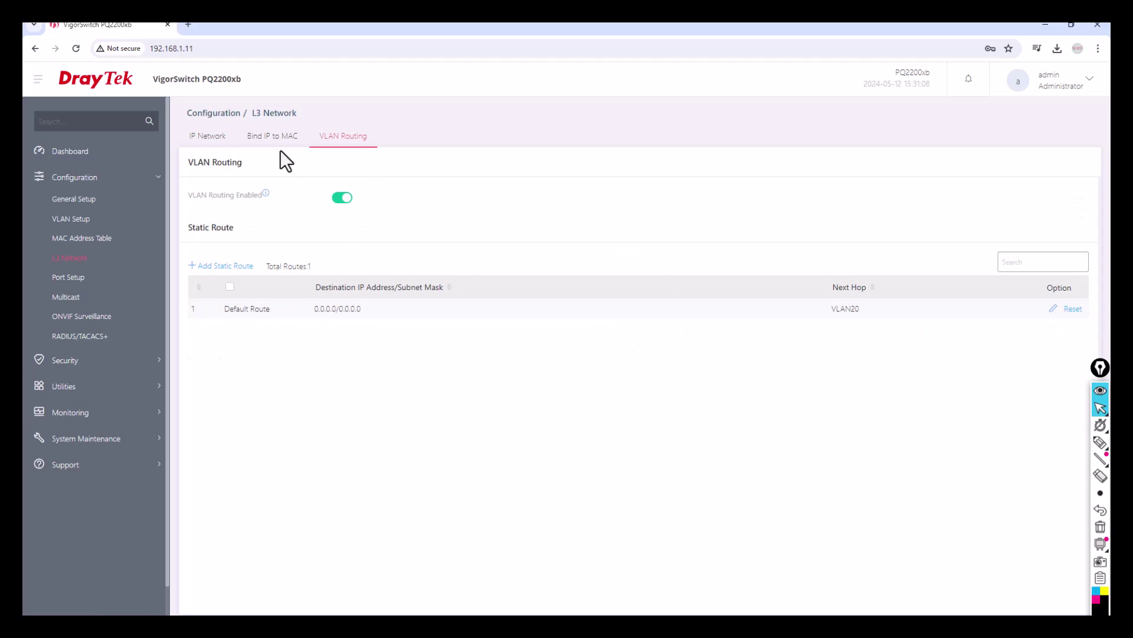
Check the IP-to-MAC binding and DHCP lease lists without adding a binding, then log out
click(266, 139)
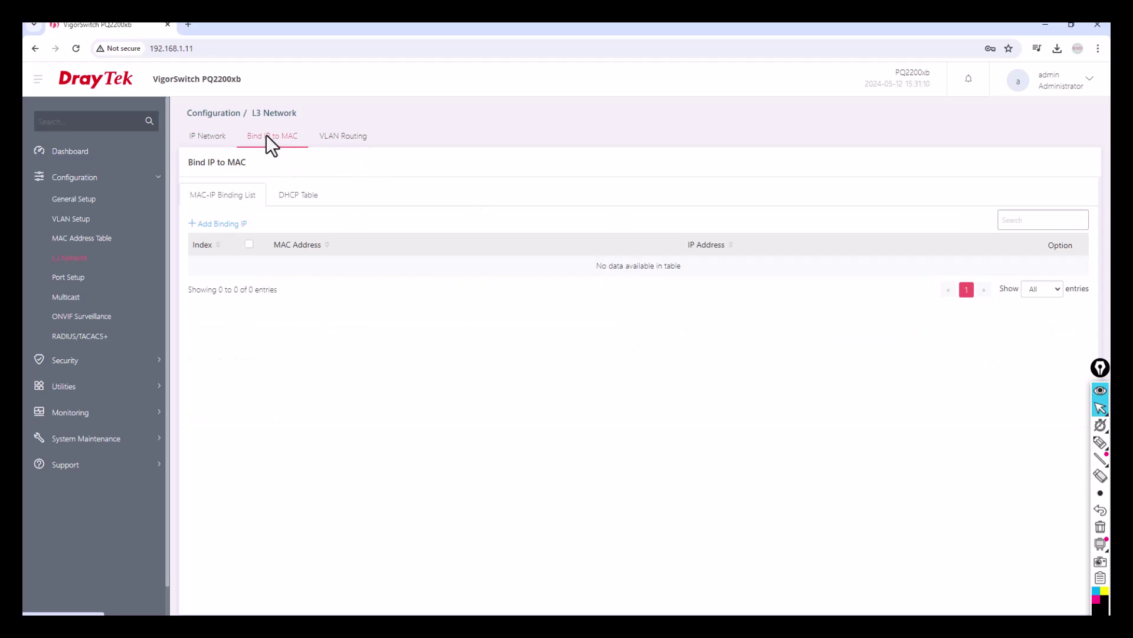
click(311, 200)
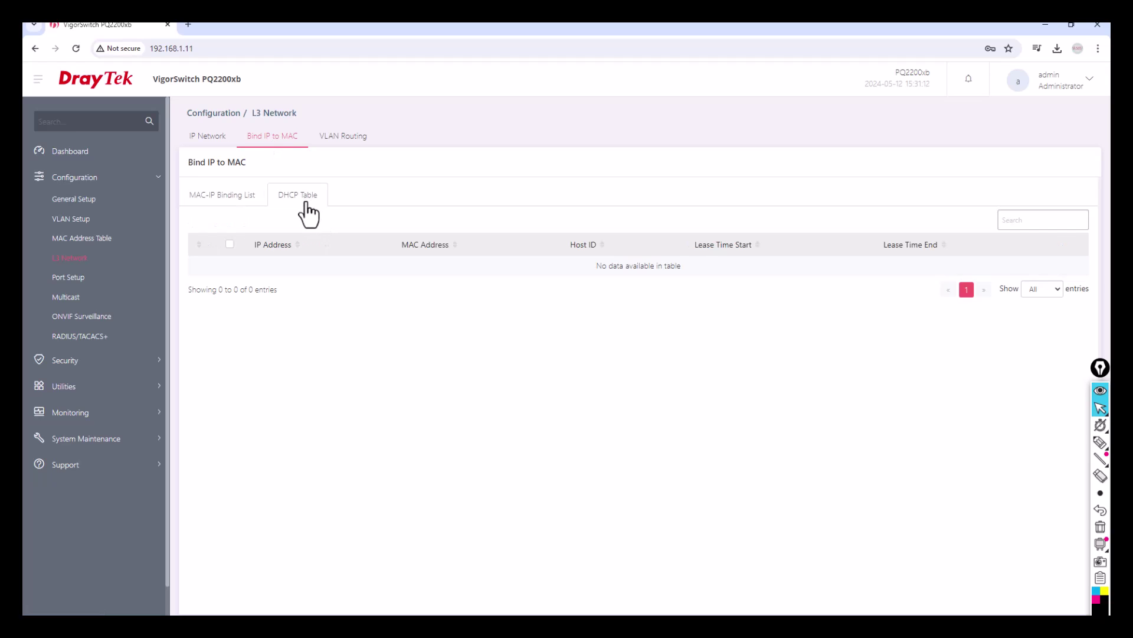
click(252, 199)
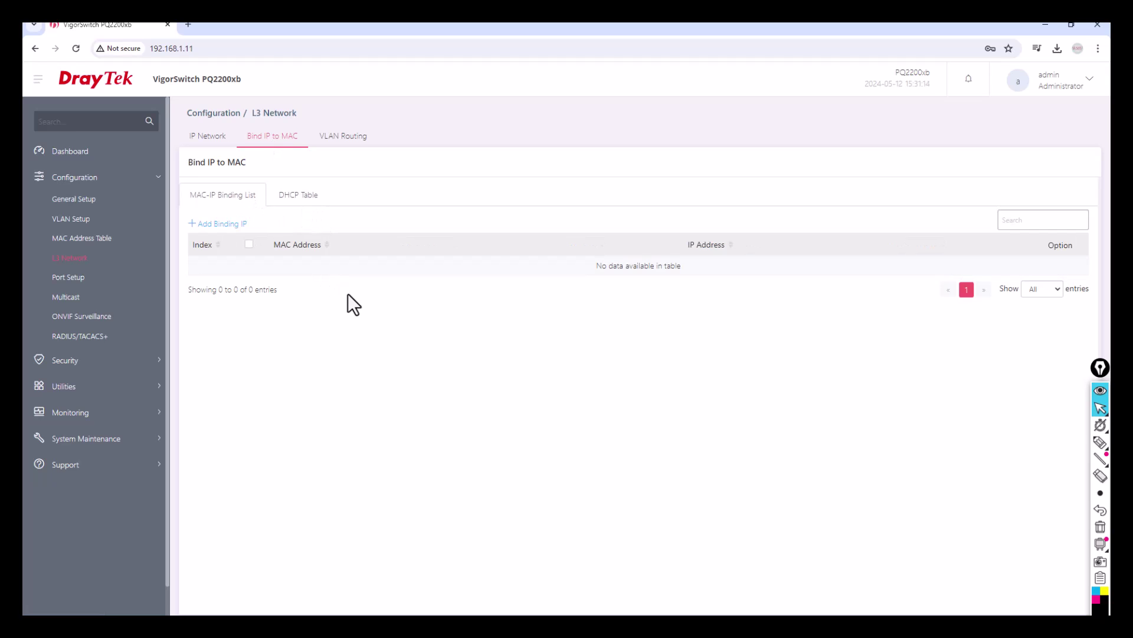
click(214, 224)
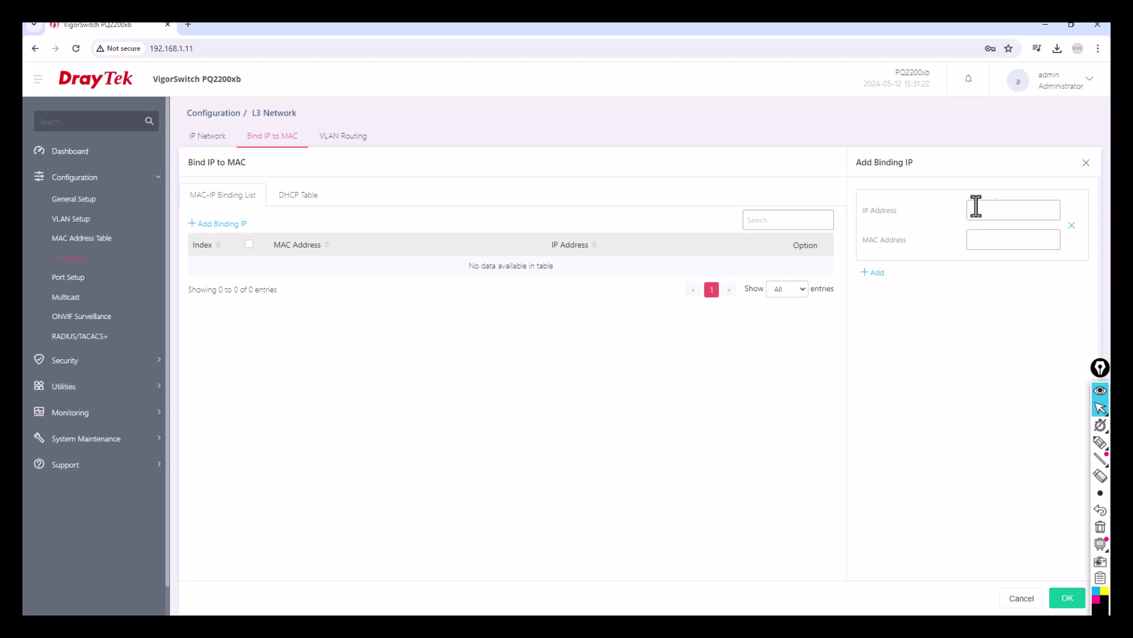
click(1086, 164)
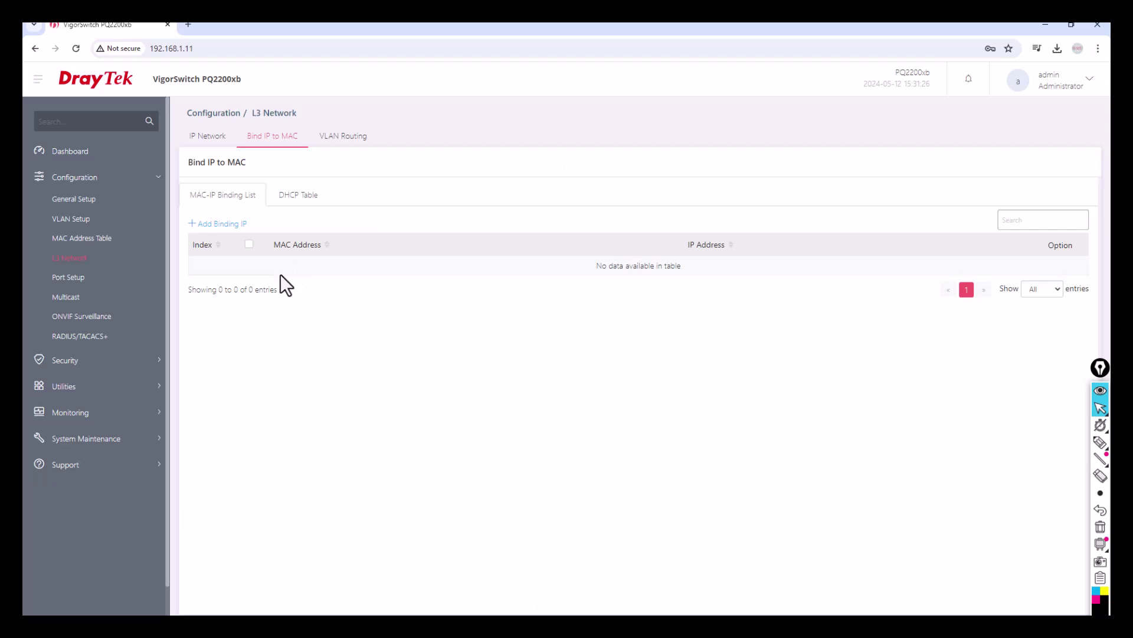
click(70, 362)
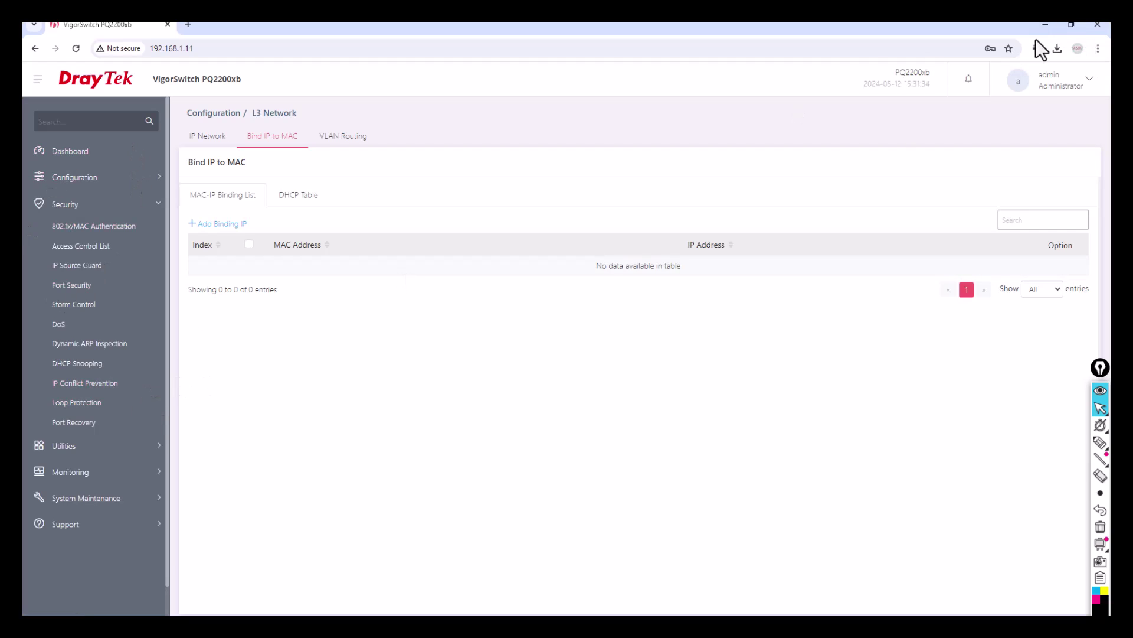
click(1080, 96)
click(1022, 155)
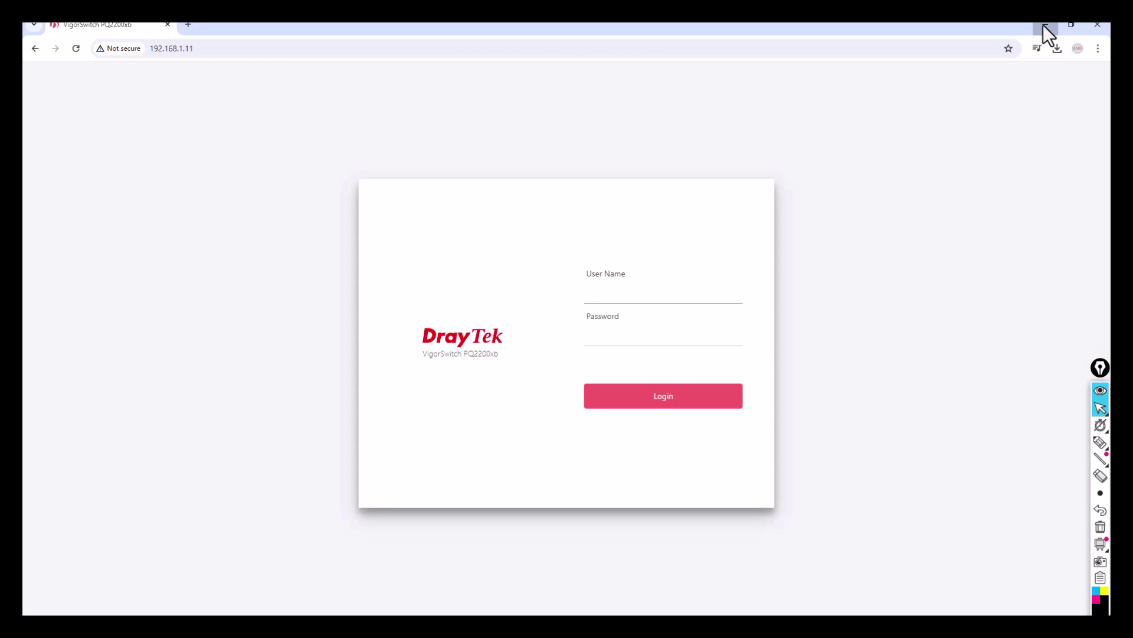
Return to PowerPoint and present slide 4, 'Thank you', full screen
click(1043, 25)
click(398, 612)
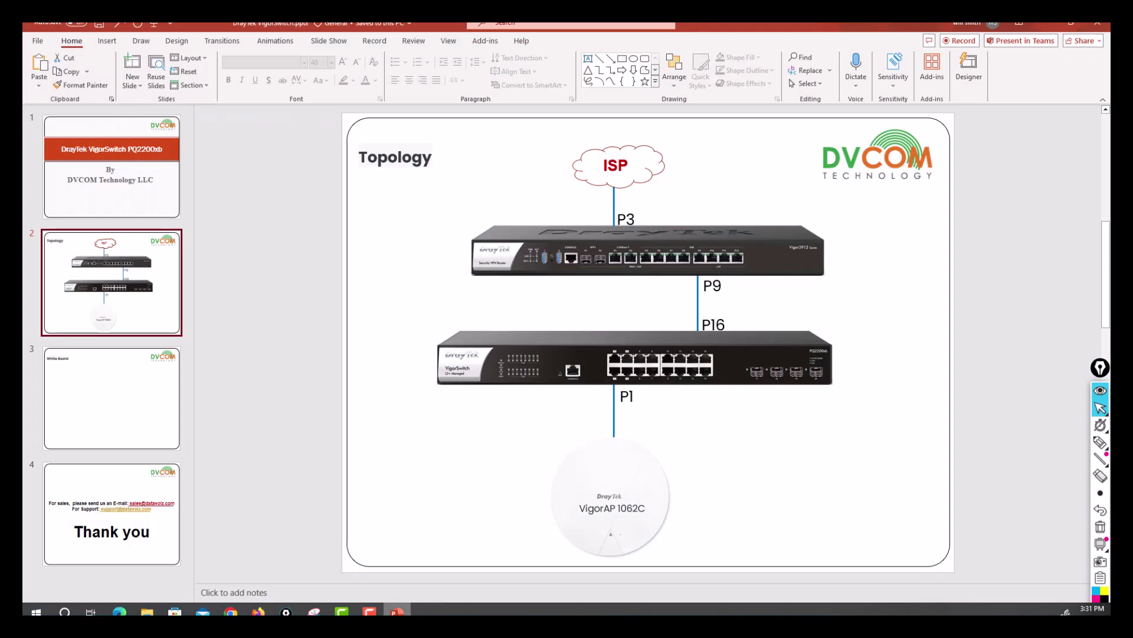
click(127, 489)
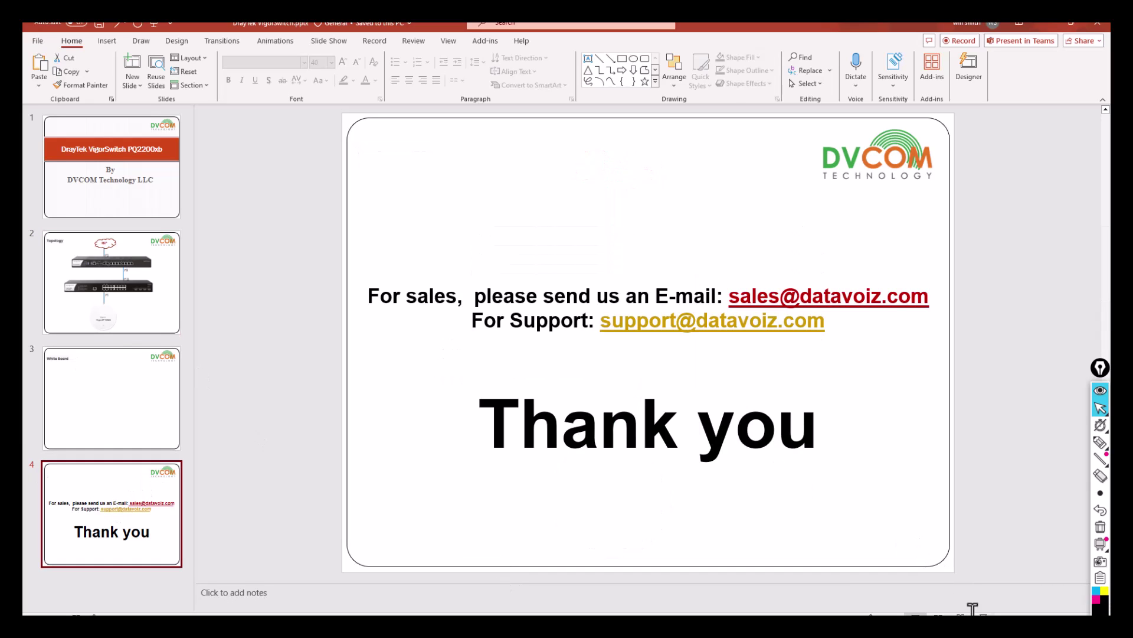
click(984, 614)
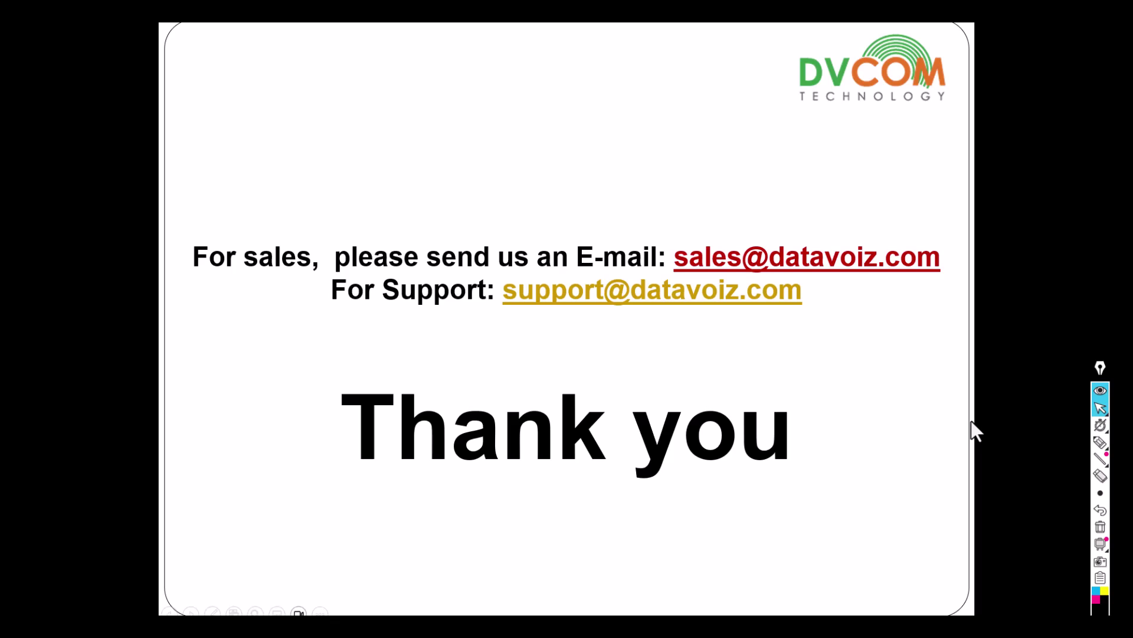